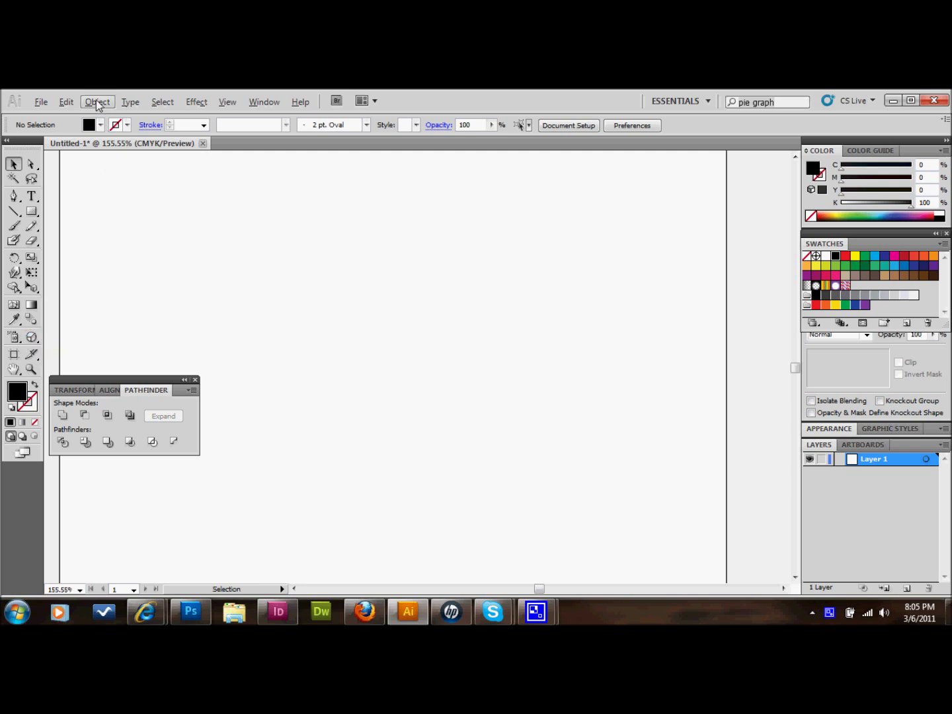
Step: Set the graph type to Pie, then drag out a new pie graph on the artboard
{"action": "left_click", "coordinate": [97, 101]}
{"action": "mouse_move", "coordinate": [223, 539]}
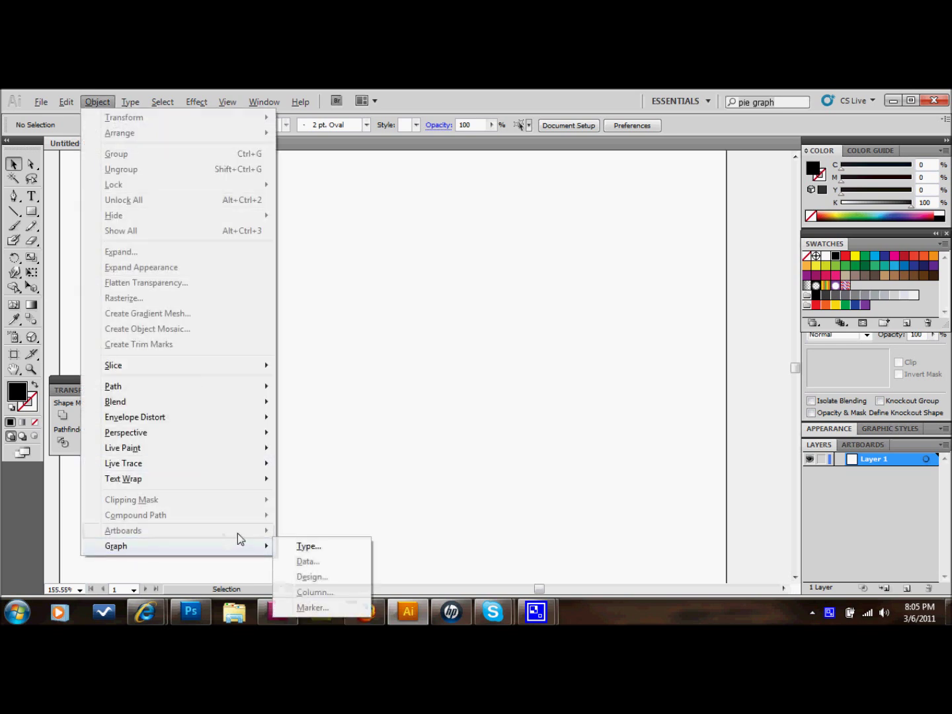
{"action": "left_click", "coordinate": [307, 545]}
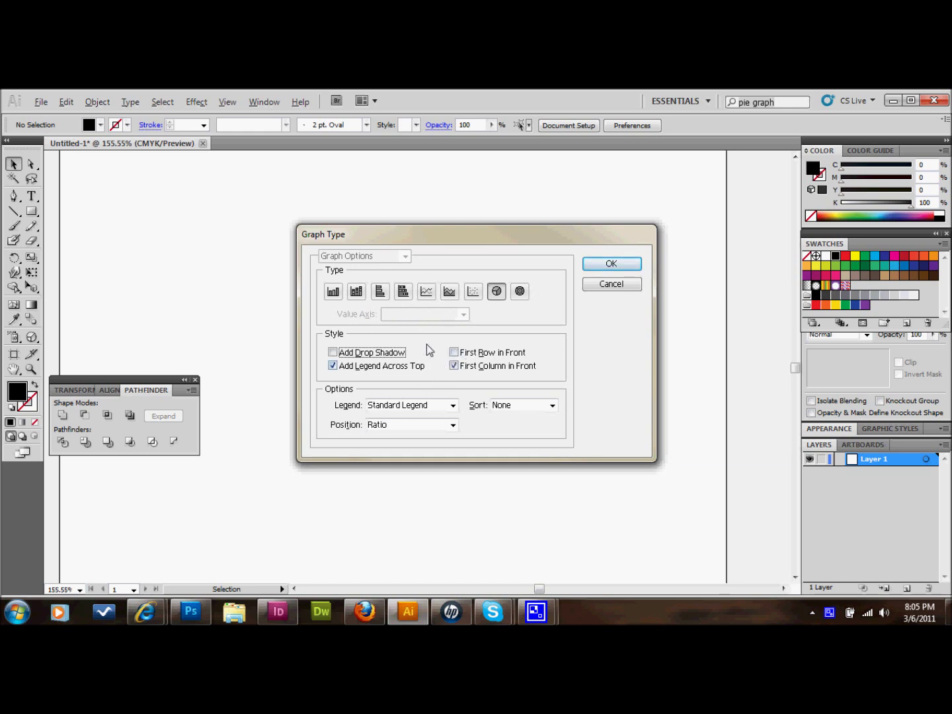
{"action": "left_click", "coordinate": [611, 265]}
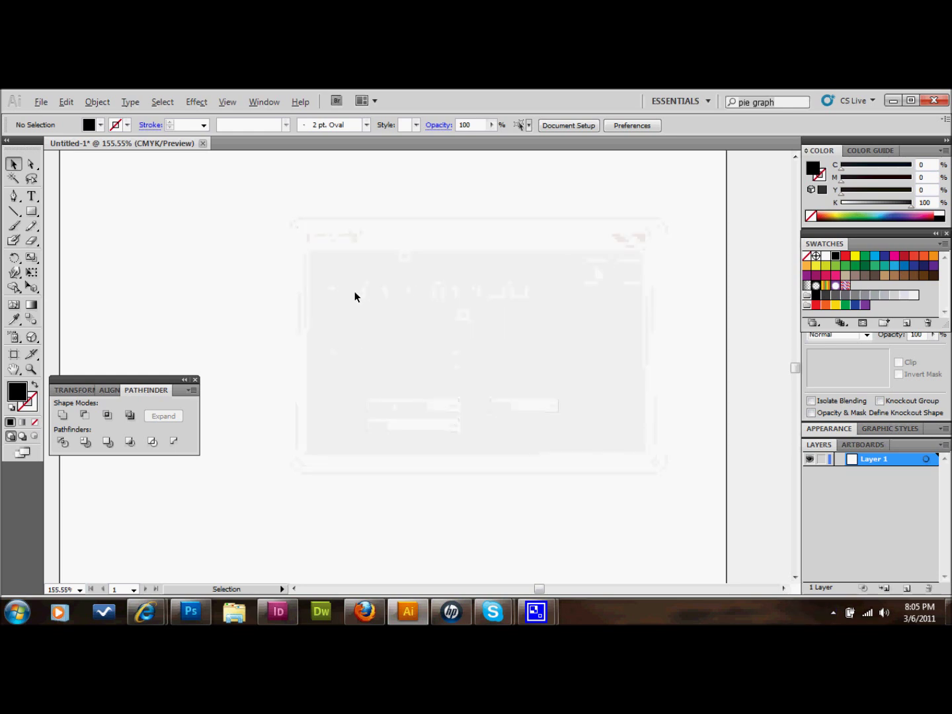
{"action": "left_click", "coordinate": [30, 339]}
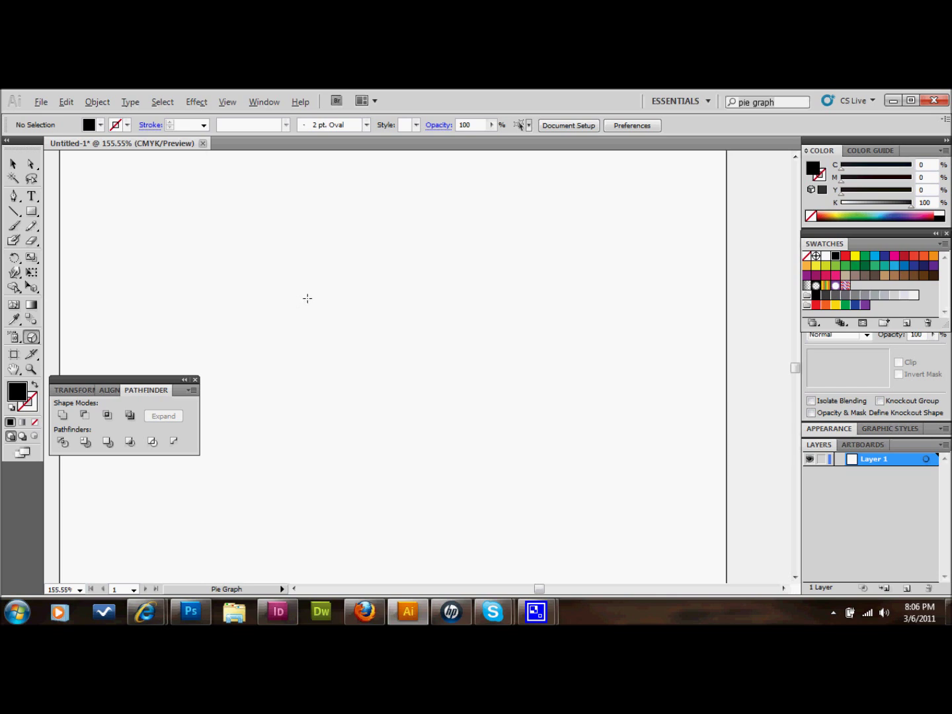
{"action": "left_click_drag", "start_coordinate": [315, 272], "coordinate": [470, 425]}
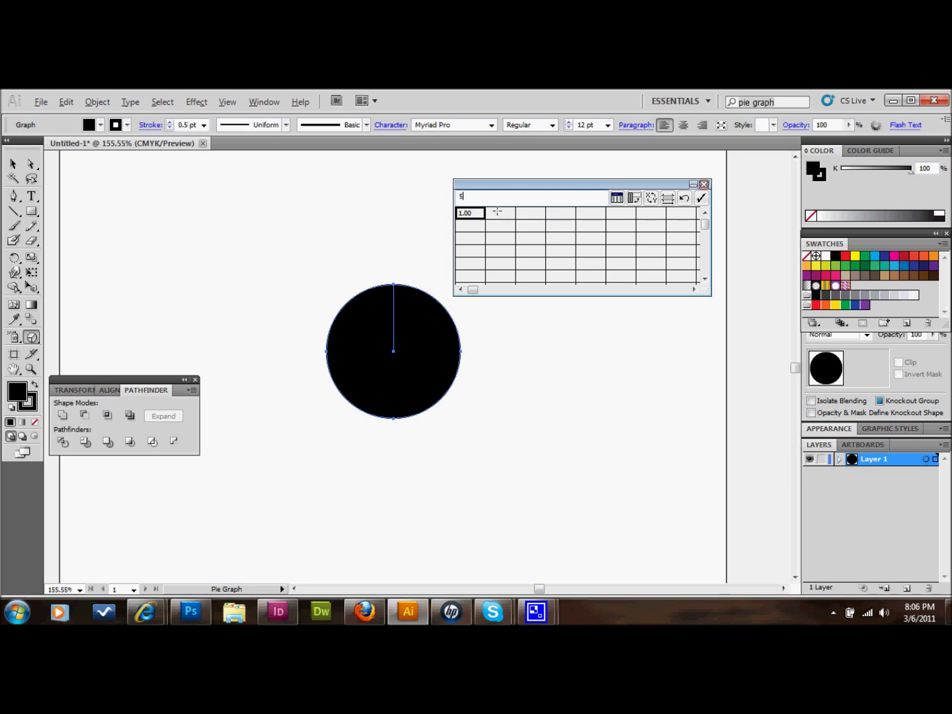
Step: Enter the data values 5, 7, 12, 50, 6 and 20 and apply them
{"action": "key", "text": "Tab"}
{"action": "type", "text": "7"}
{"action": "left_click", "coordinate": [530, 213]}
{"action": "type", "text": "12"}
{"action": "left_click", "coordinate": [561, 217]}
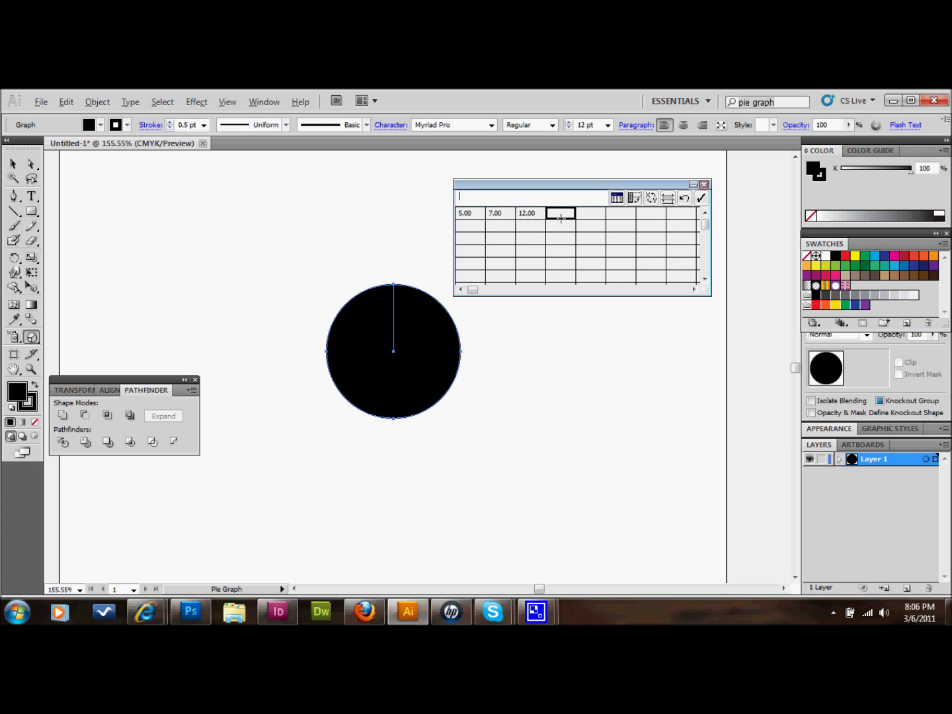
{"action": "type", "text": "50"}
{"action": "left_click", "coordinate": [590, 215]}
{"action": "type", "text": "6"}
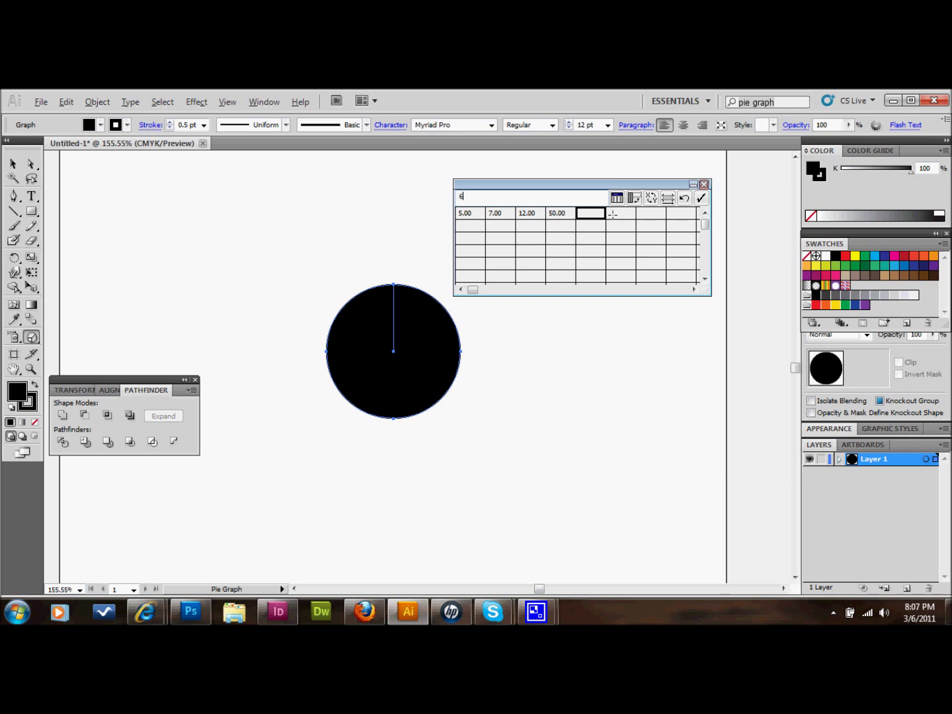
{"action": "left_click", "coordinate": [615, 215]}
{"action": "type", "text": "20"}
{"action": "key", "text": "KP_Enter"}
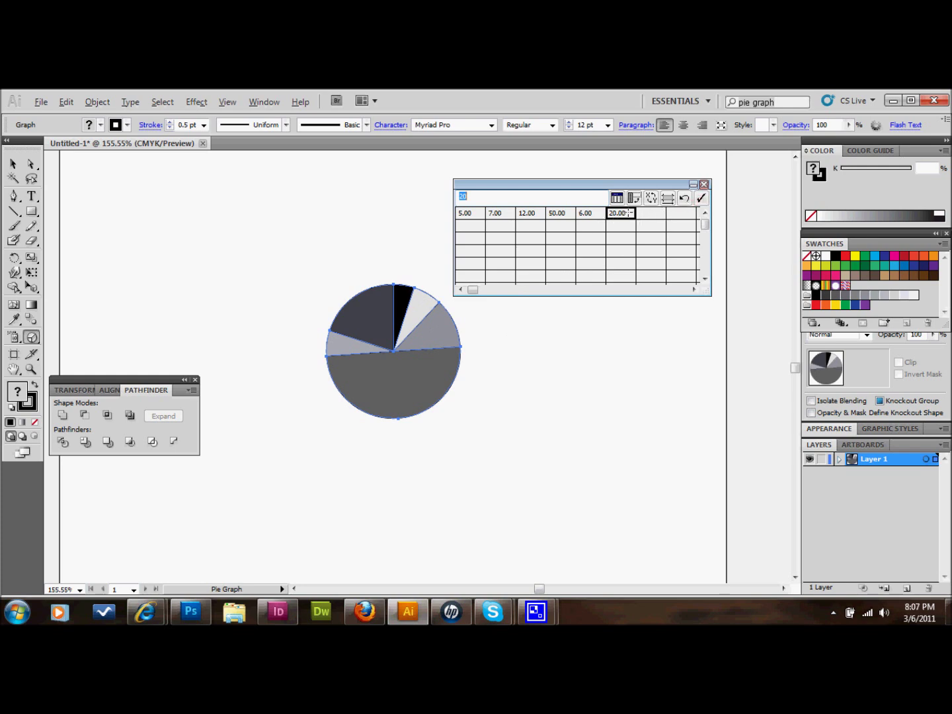
Step: Change the last value from 20 to 10, apply it, and deselect with the Selection tool
{"action": "type", "text": "10"}
{"action": "key", "text": "Return"}
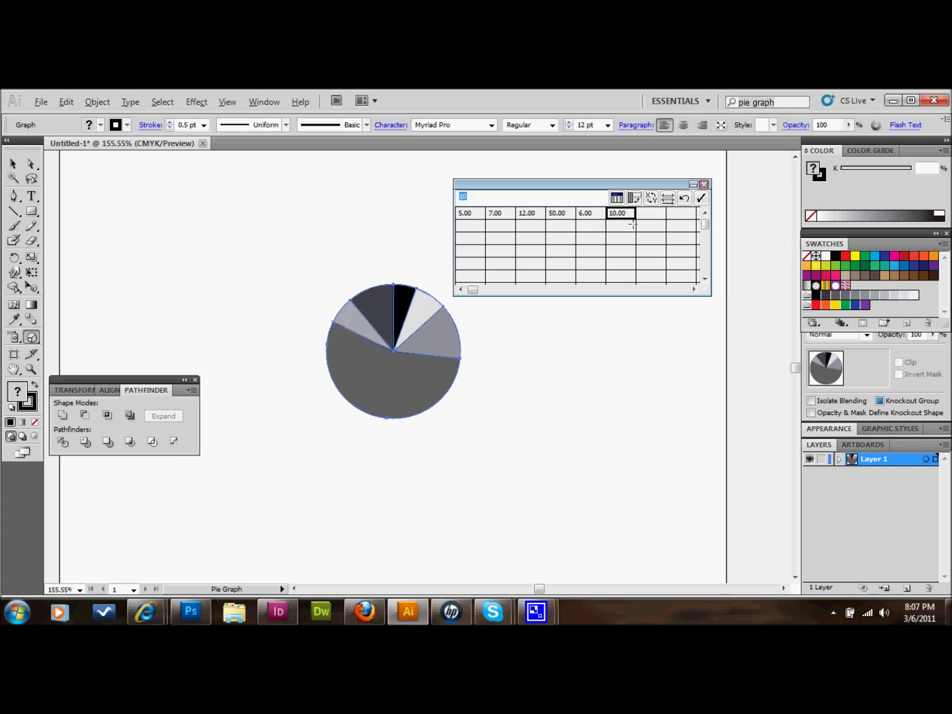
{"action": "left_click", "coordinate": [474, 216]}
{"action": "left_click", "coordinate": [13, 164]}
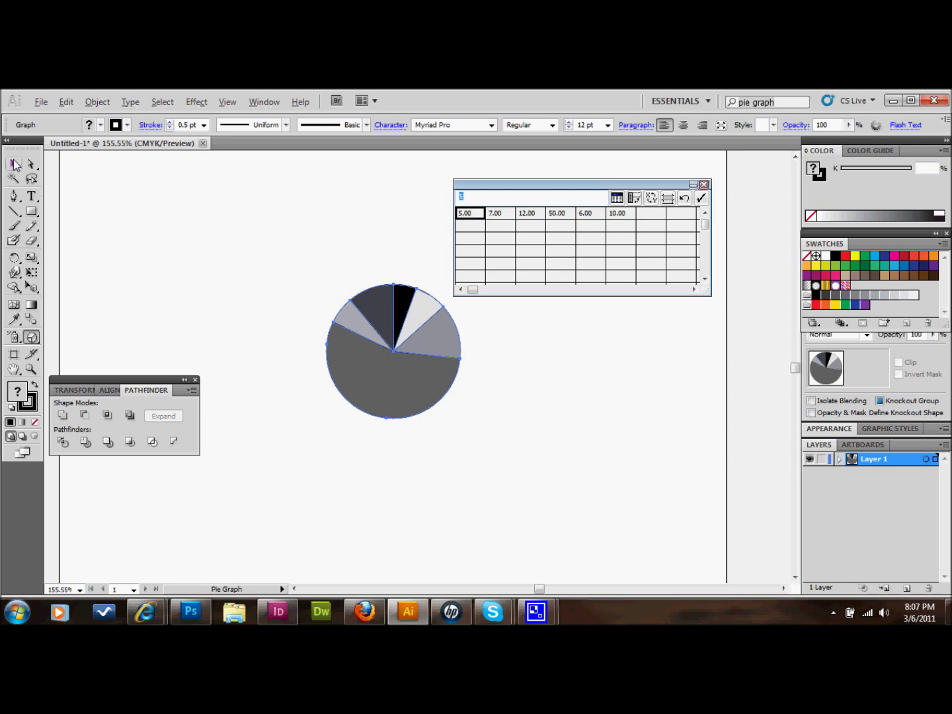
{"action": "left_click", "coordinate": [229, 224]}
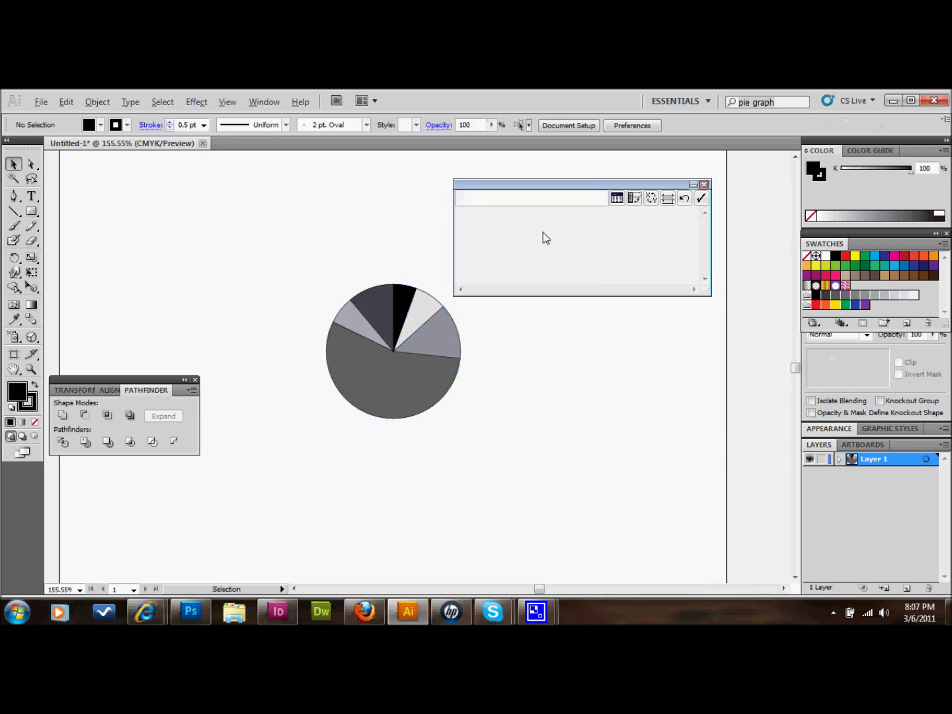
Step: Close the data window and ungroup the pie graph with Ctrl+Shift+G, confirming Yes
{"action": "left_click", "coordinate": [704, 185]}
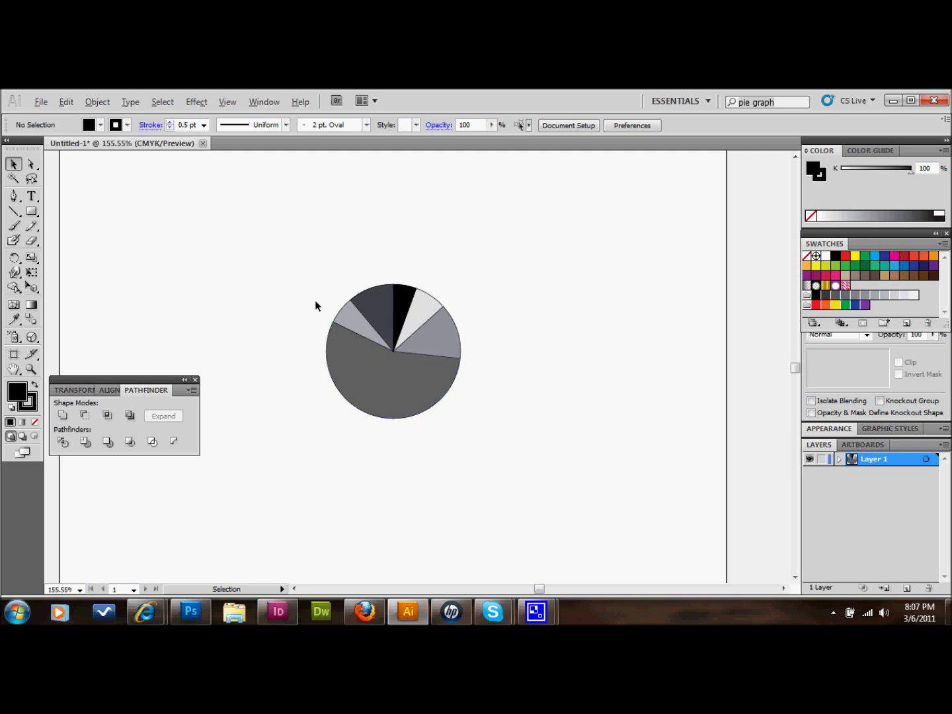
{"action": "left_click", "coordinate": [348, 359]}
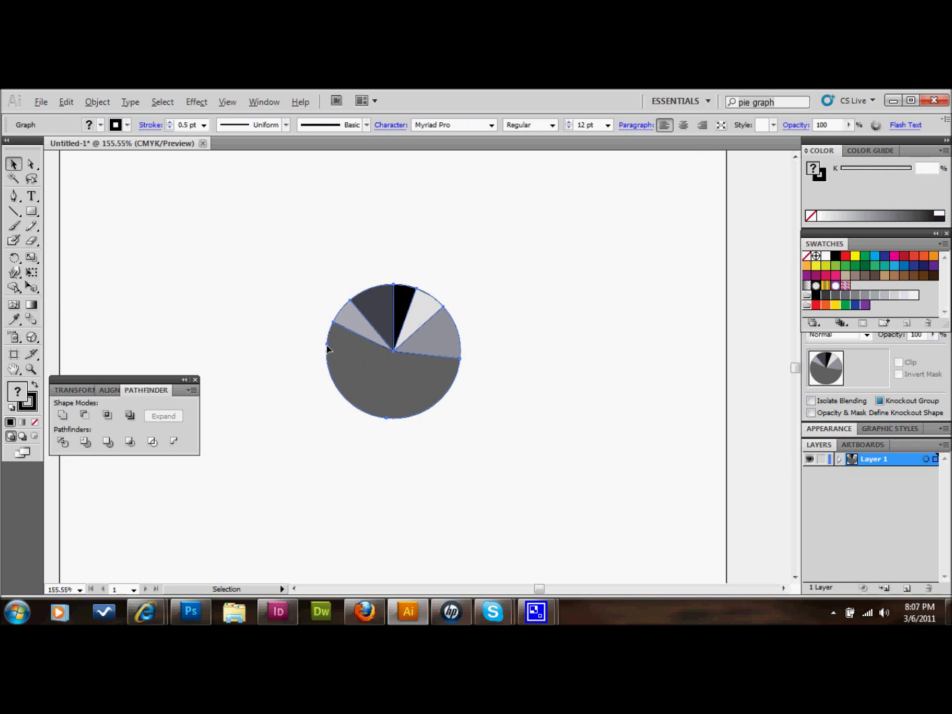
{"action": "key", "text": "ctrl"}
{"action": "key", "text": "ctrl+shift+g"}
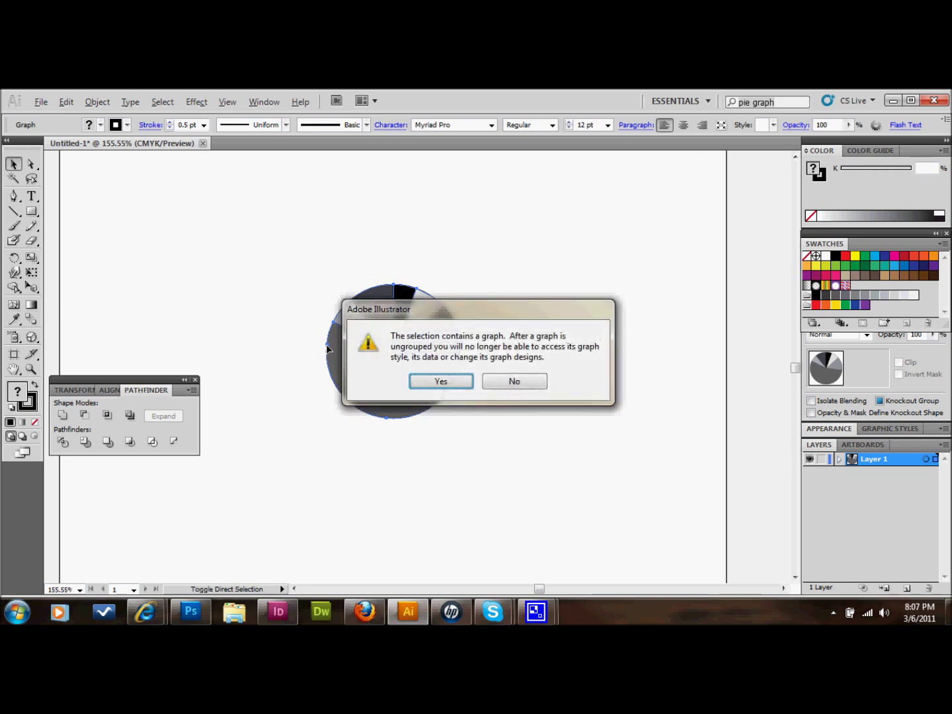
{"action": "left_click", "coordinate": [441, 383]}
{"action": "left_click", "coordinate": [509, 366]}
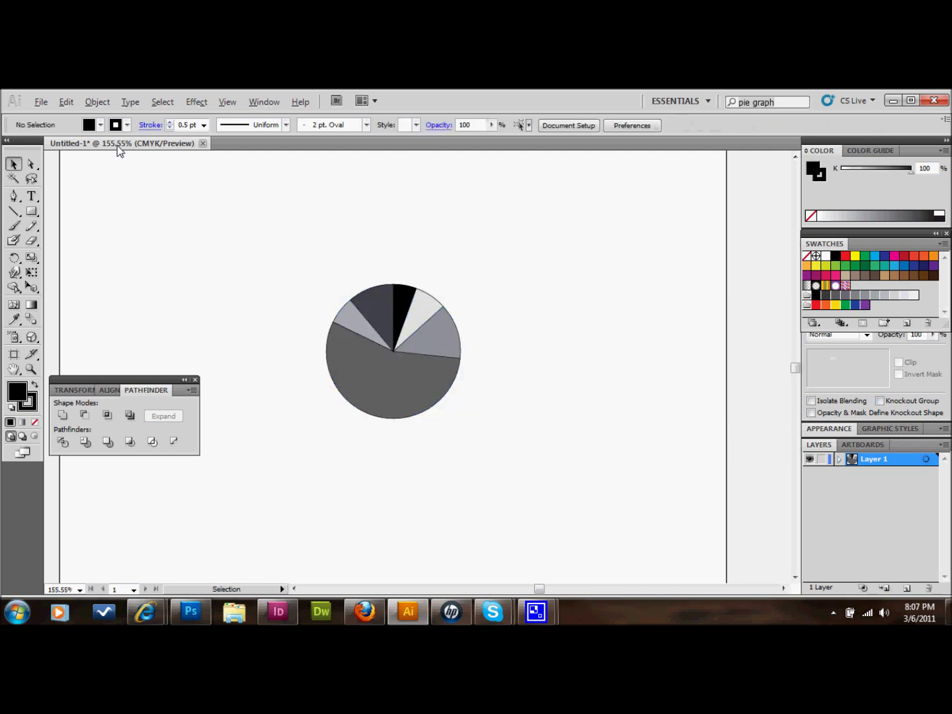
{"action": "left_click", "coordinate": [97, 102]}
{"action": "left_click", "coordinate": [461, 209]}
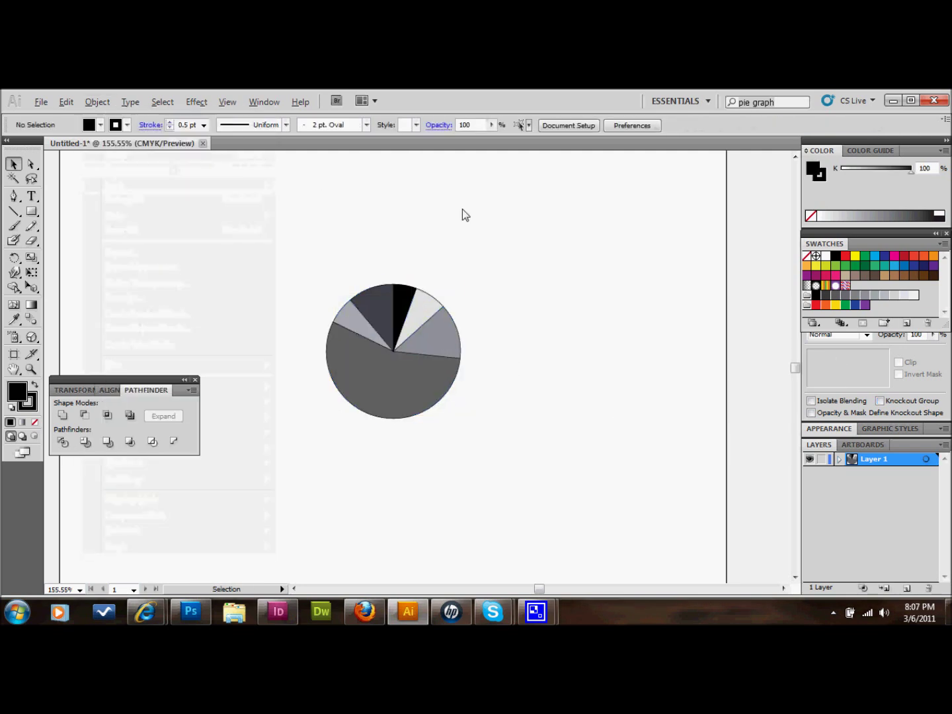
{"action": "left_click", "coordinate": [380, 307]}
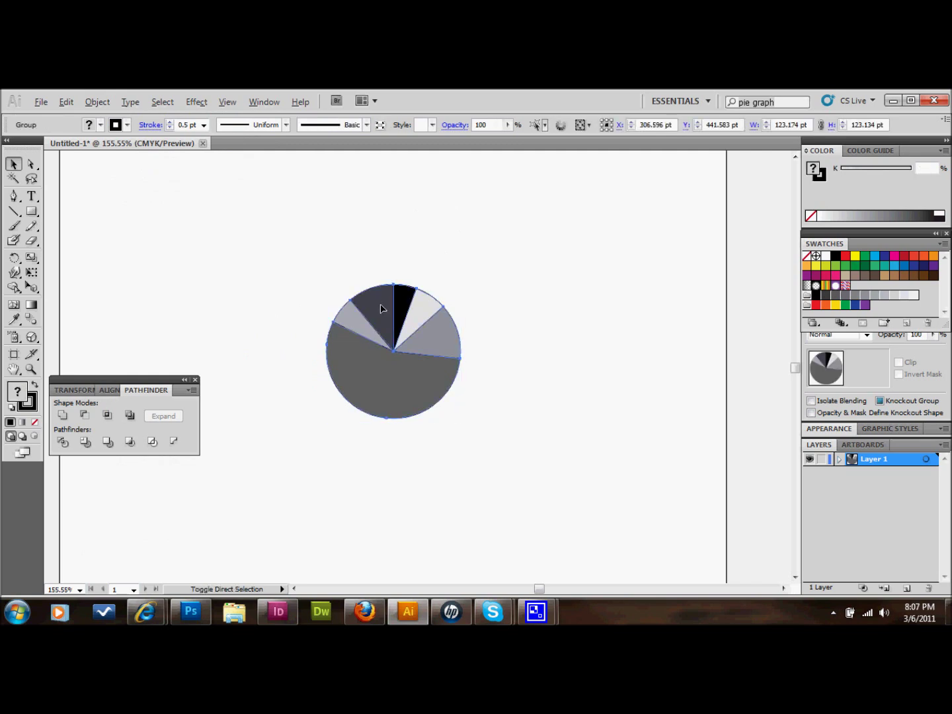
{"action": "left_click", "coordinate": [497, 284]}
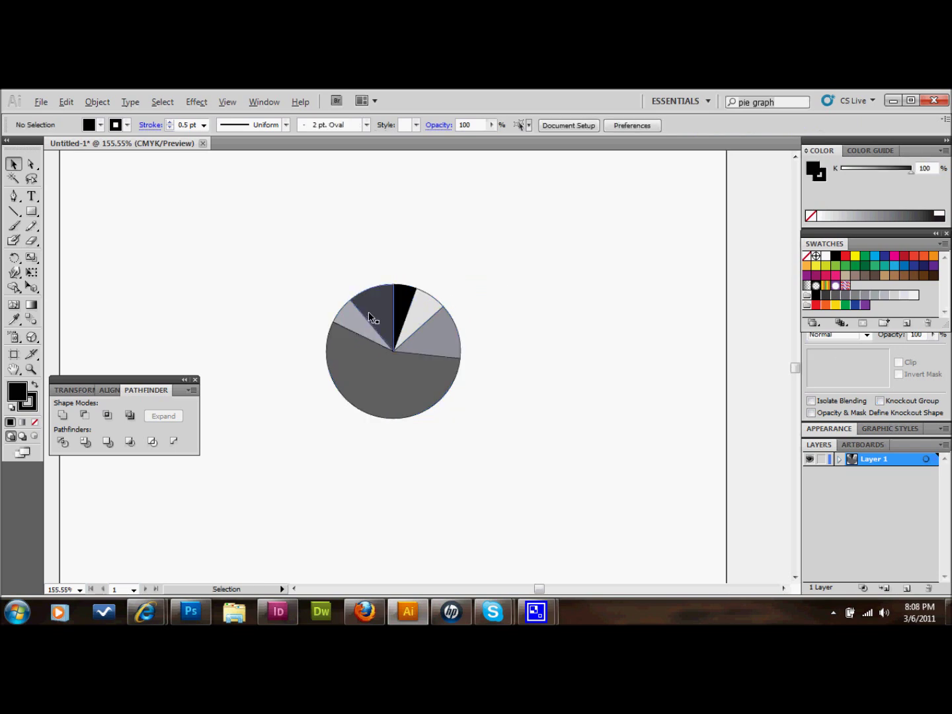
Step: Drag the six slices outward, away from the centre of the pie
{"action": "left_click_drag", "start_coordinate": [372, 317], "coordinate": [324, 223]}
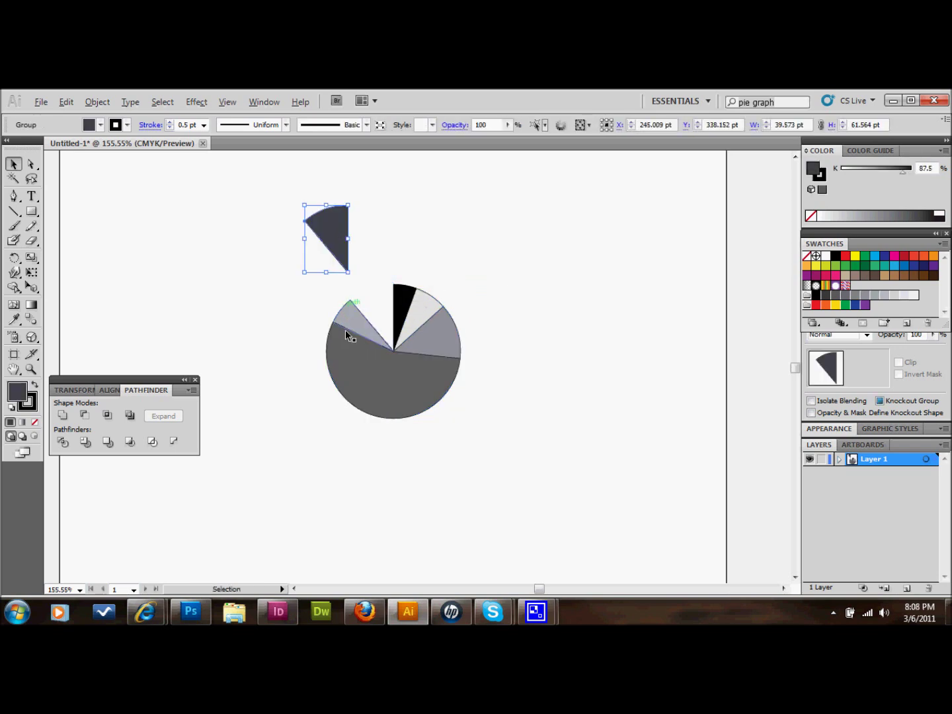
{"action": "left_click_drag", "start_coordinate": [352, 325], "coordinate": [265, 296]}
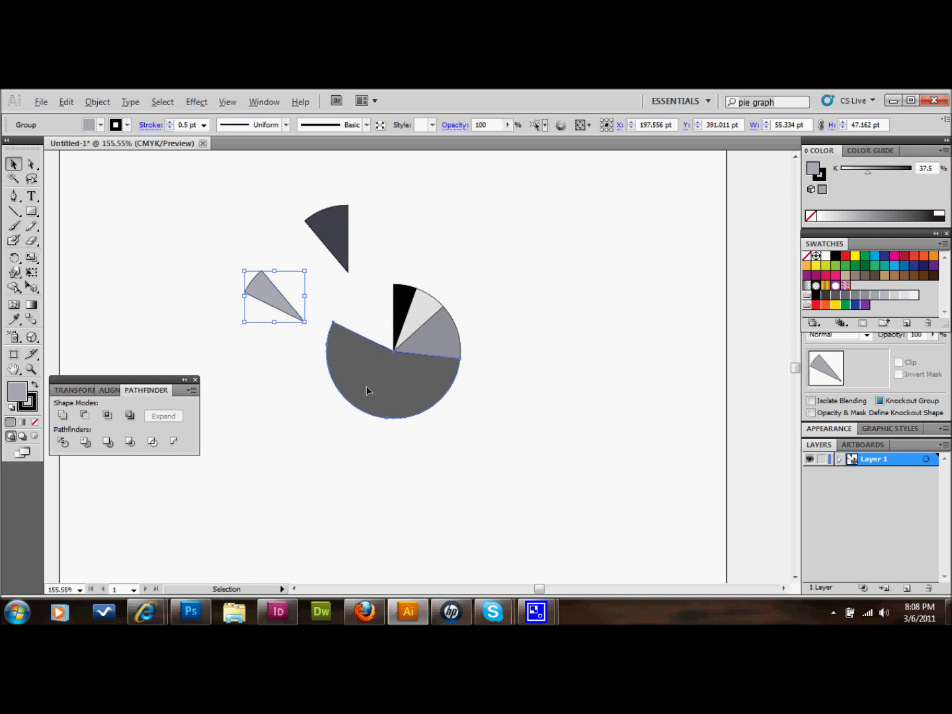
{"action": "left_click_drag", "start_coordinate": [368, 390], "coordinate": [359, 464]}
{"action": "left_click_drag", "start_coordinate": [444, 338], "coordinate": [474, 251]}
{"action": "left_click_drag", "start_coordinate": [402, 301], "coordinate": [397, 227]}
{"action": "left_click", "coordinate": [408, 318]}
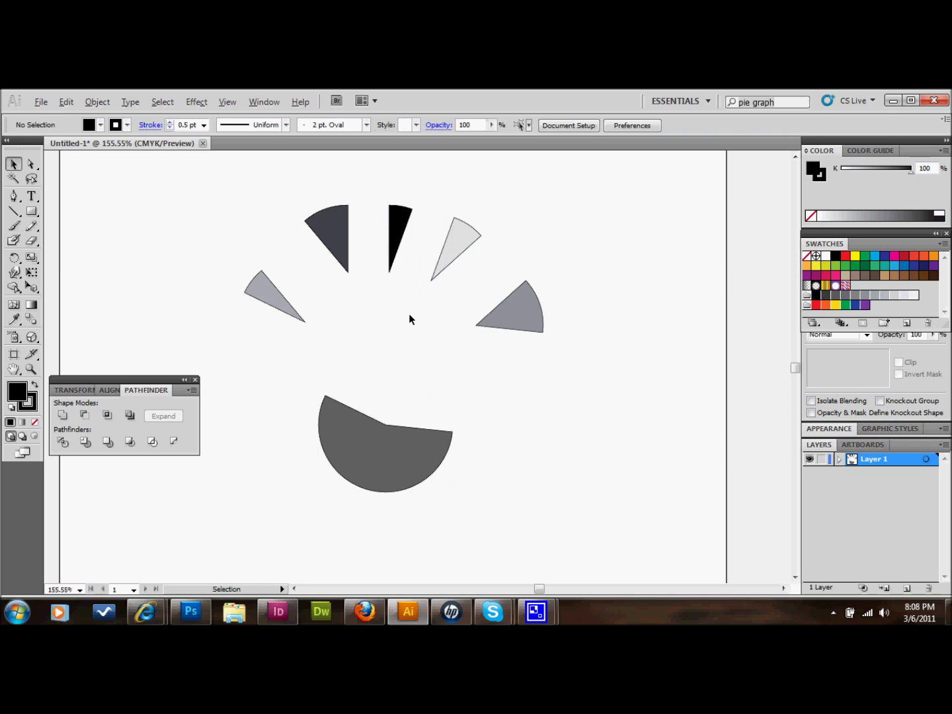
Step: Fill the large bottom slice yellow-green and remove its outline
{"action": "left_click", "coordinate": [345, 433]}
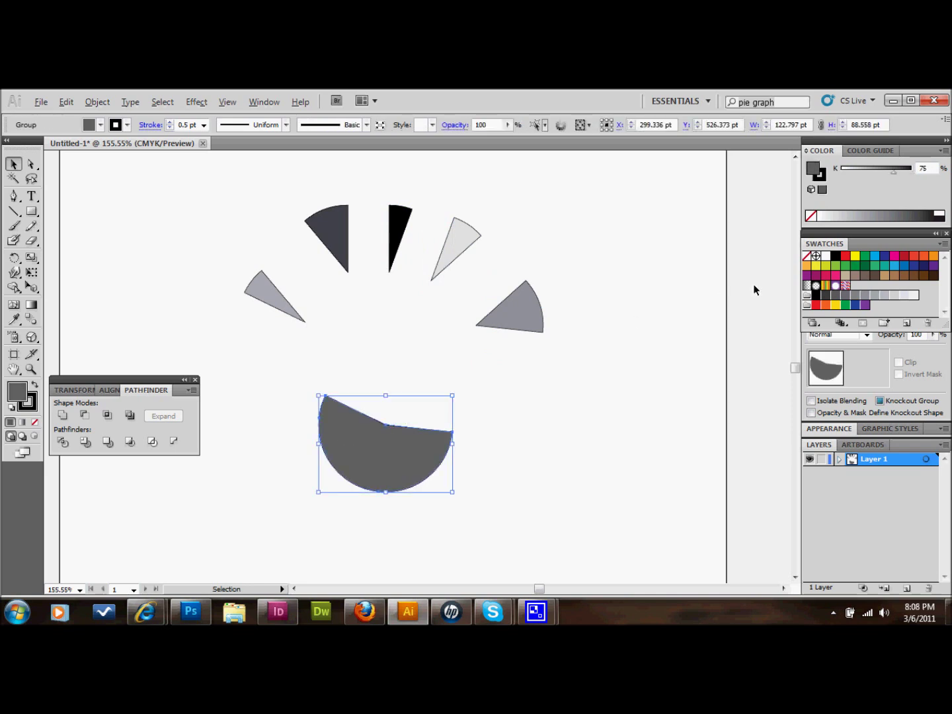
{"action": "left_click", "coordinate": [826, 265]}
{"action": "left_click", "coordinate": [608, 378]}
{"action": "left_click", "coordinate": [355, 457]}
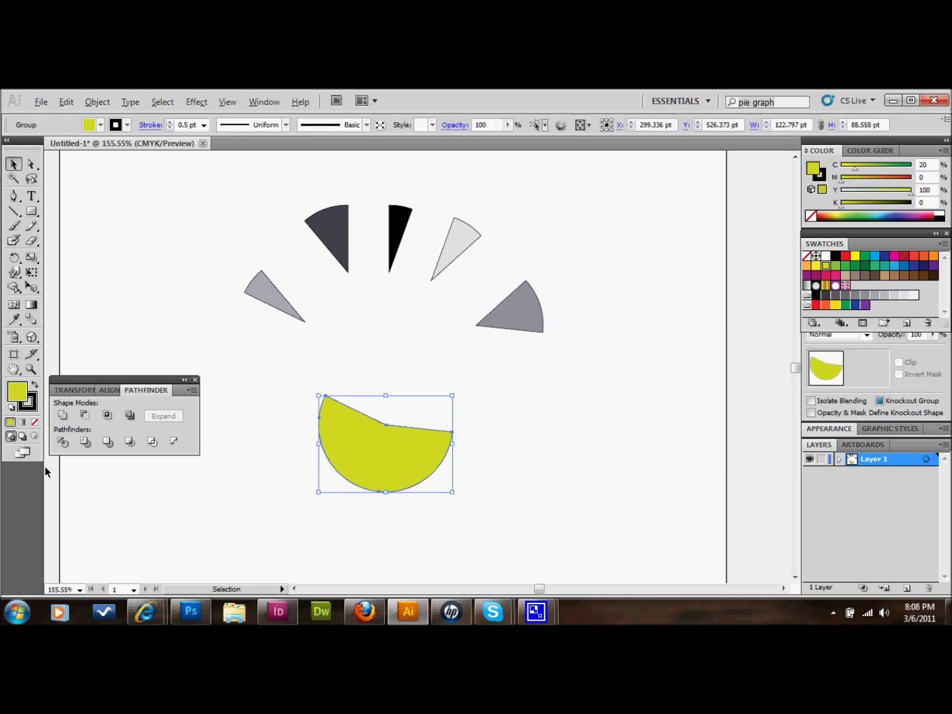
{"action": "left_click", "coordinate": [28, 407]}
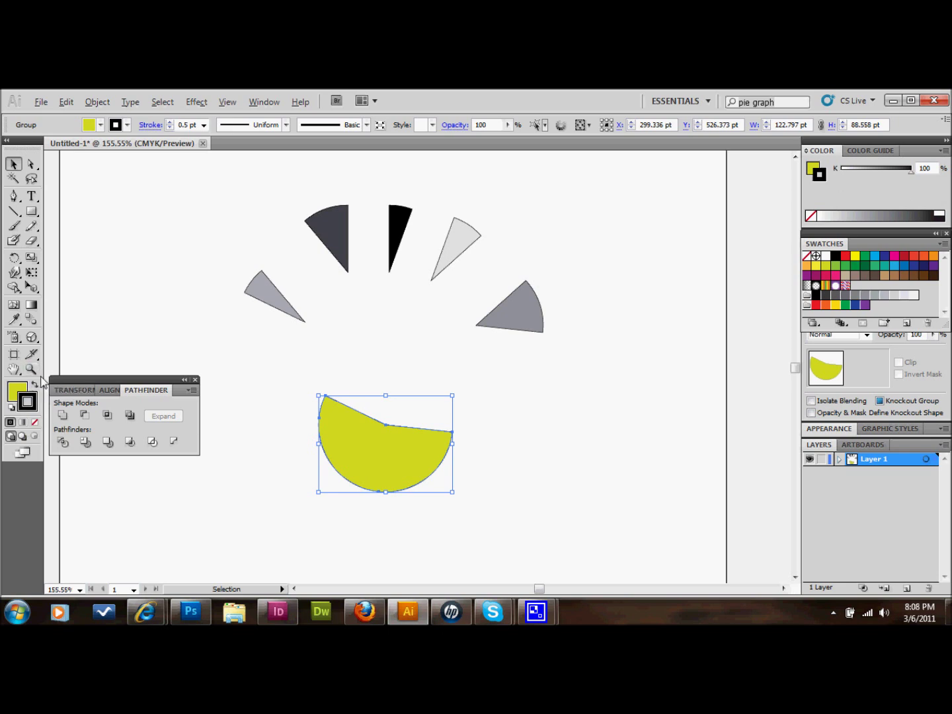
{"action": "left_click", "coordinate": [35, 426]}
{"action": "left_click", "coordinate": [241, 346]}
Step: Fill the light grey left slice magenta with no outline
{"action": "left_click", "coordinate": [262, 295]}
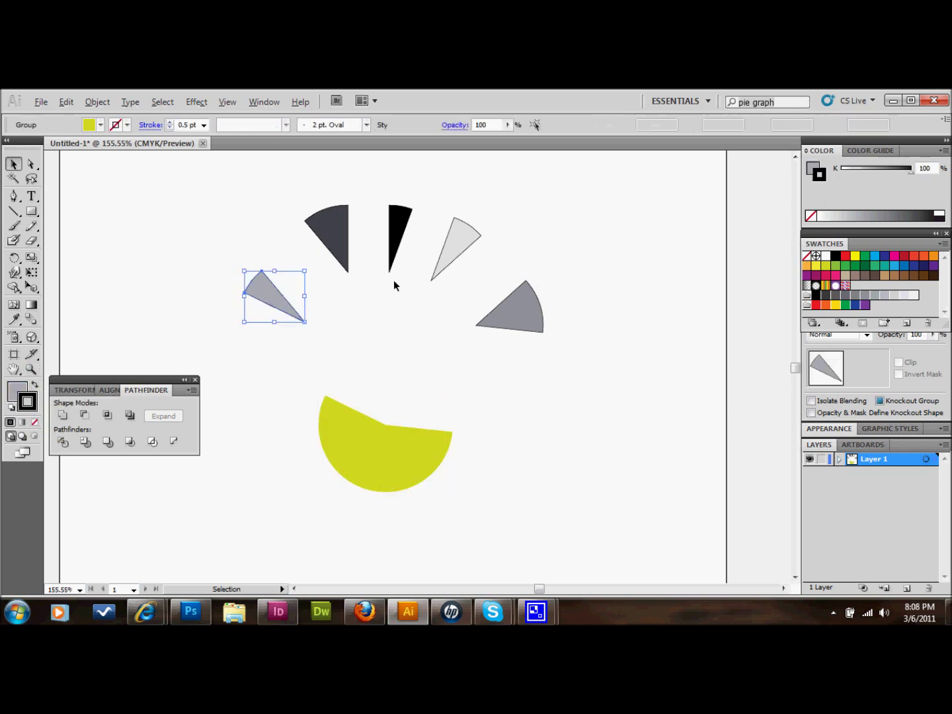
{"action": "left_click", "coordinate": [818, 279]}
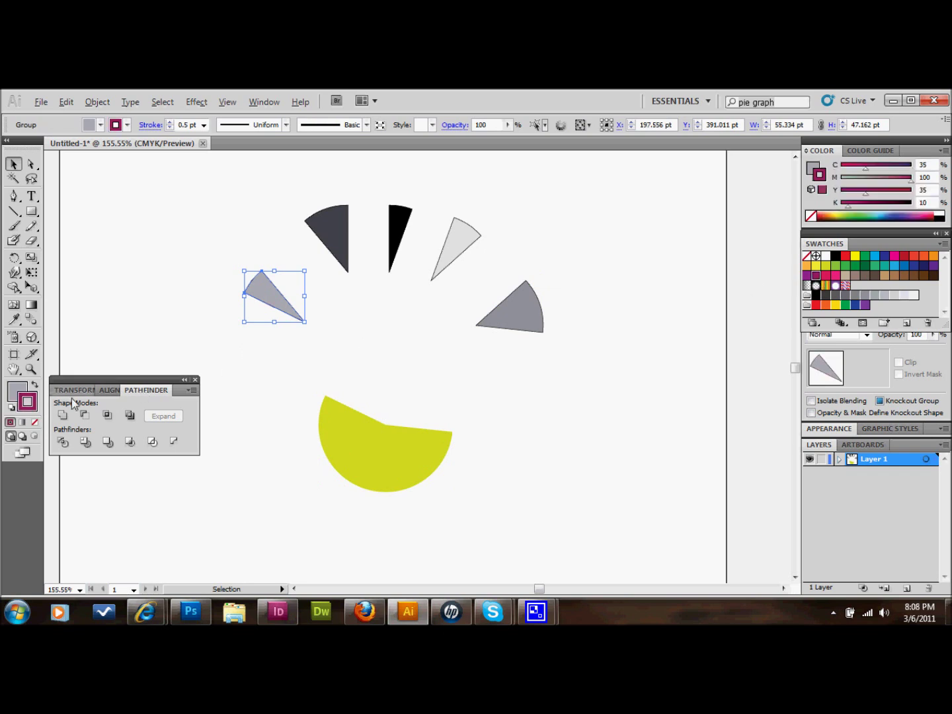
{"action": "left_click", "coordinate": [34, 383]}
{"action": "left_click", "coordinate": [35, 421]}
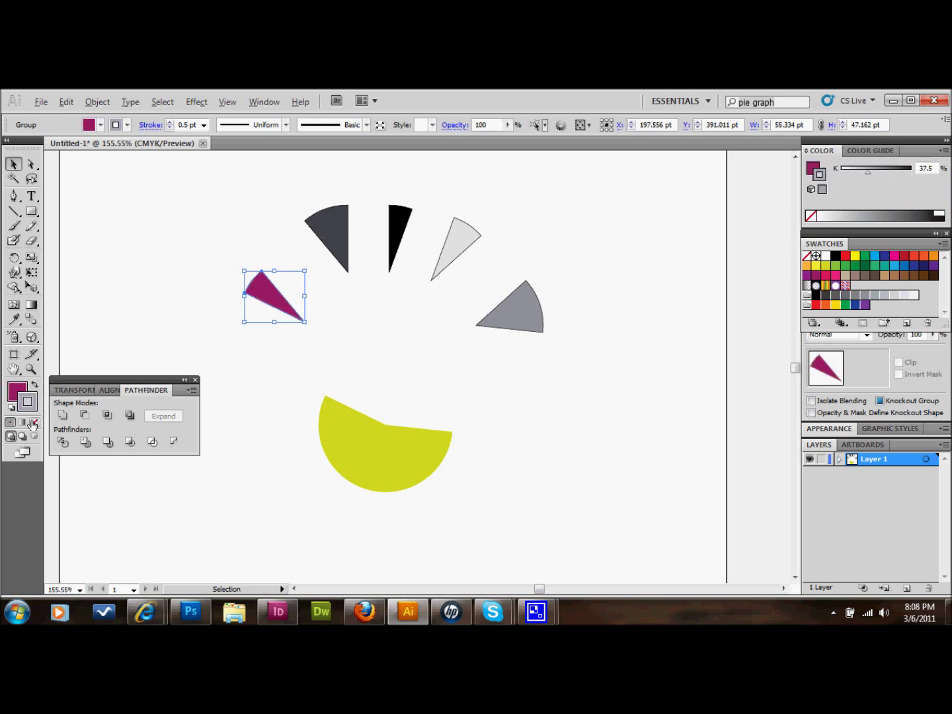
{"action": "left_click", "coordinate": [149, 304]}
Step: Fill the dark grey wedge red and the black wedge navy, both without outlines
{"action": "left_click", "coordinate": [341, 228]}
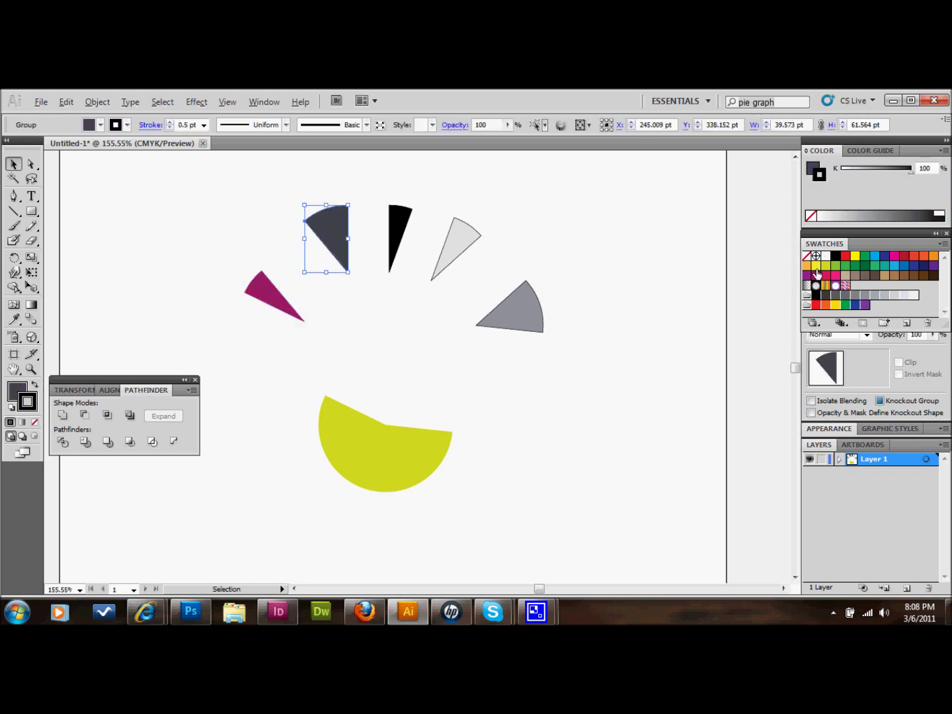
{"action": "left_click", "coordinate": [846, 259]}
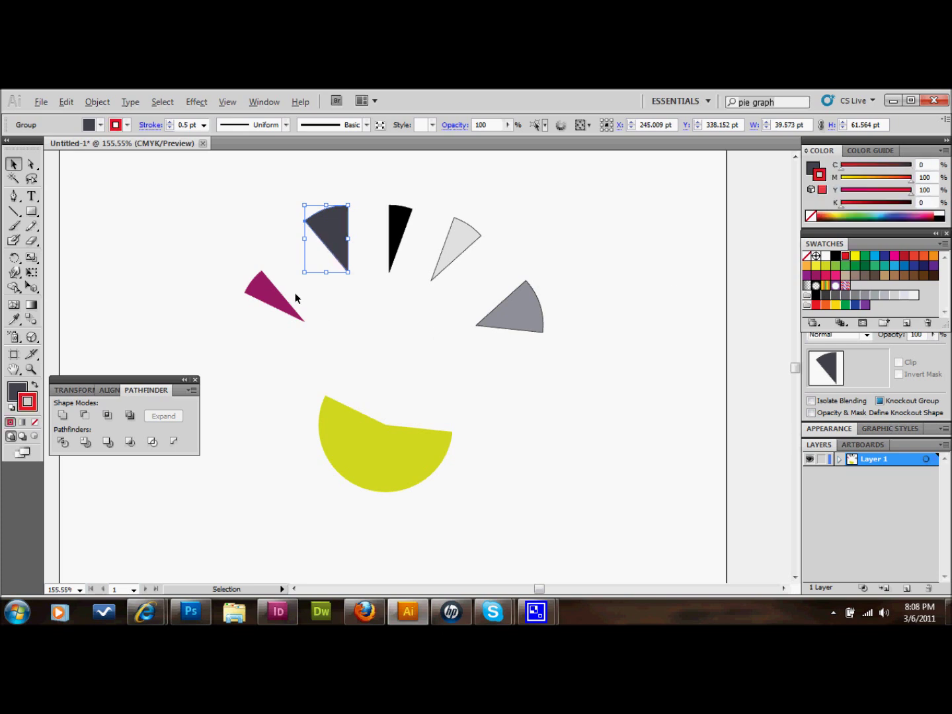
{"action": "left_click", "coordinate": [34, 383]}
{"action": "left_click", "coordinate": [34, 421]}
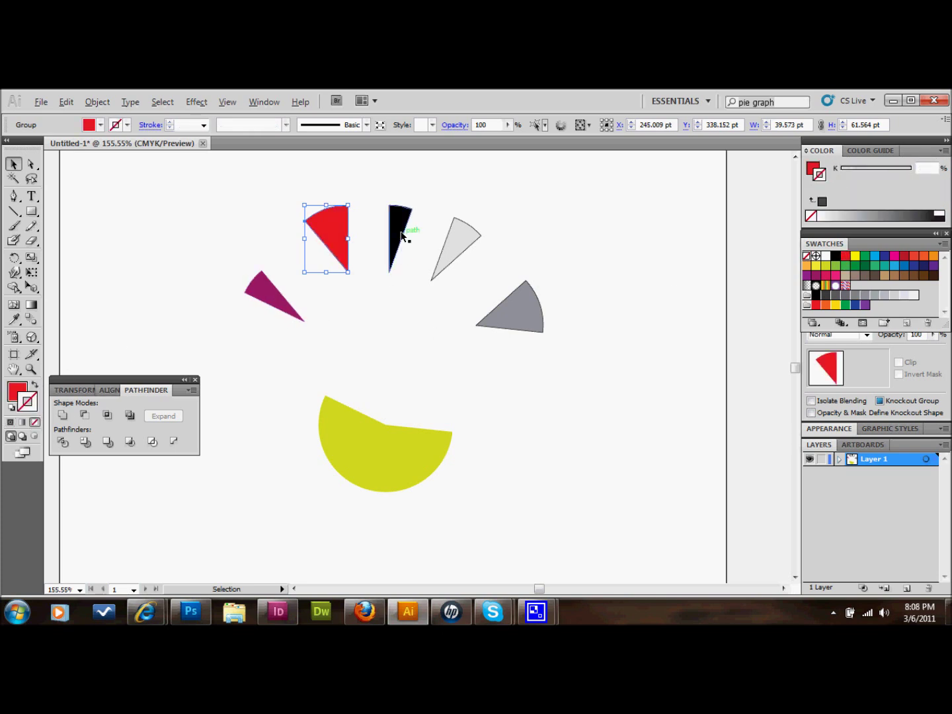
{"action": "left_click", "coordinate": [401, 235]}
{"action": "left_click", "coordinate": [924, 265]}
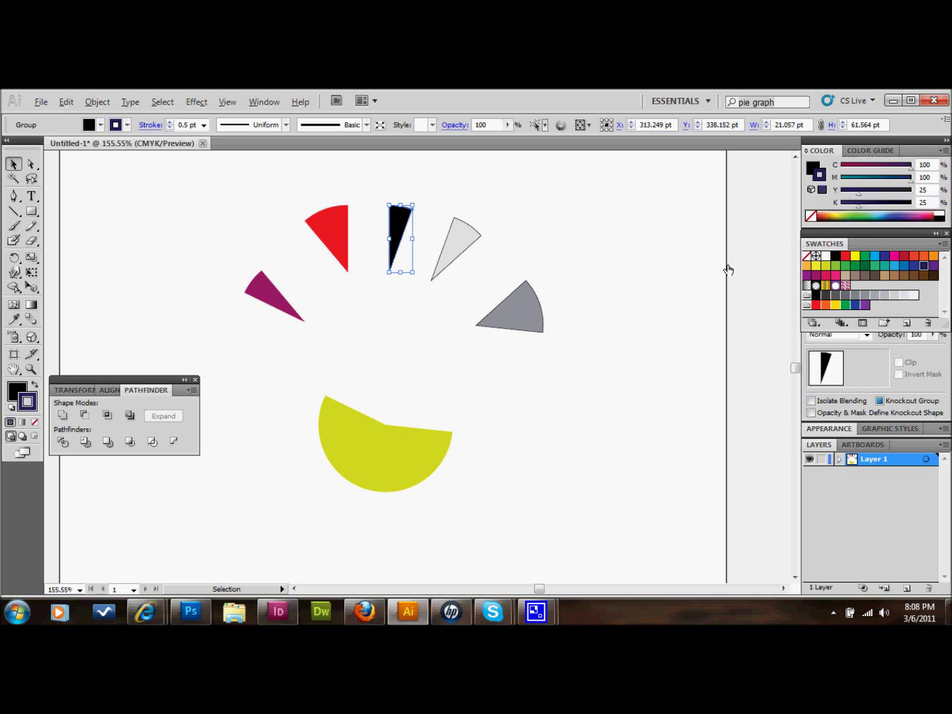
{"action": "left_click", "coordinate": [34, 384]}
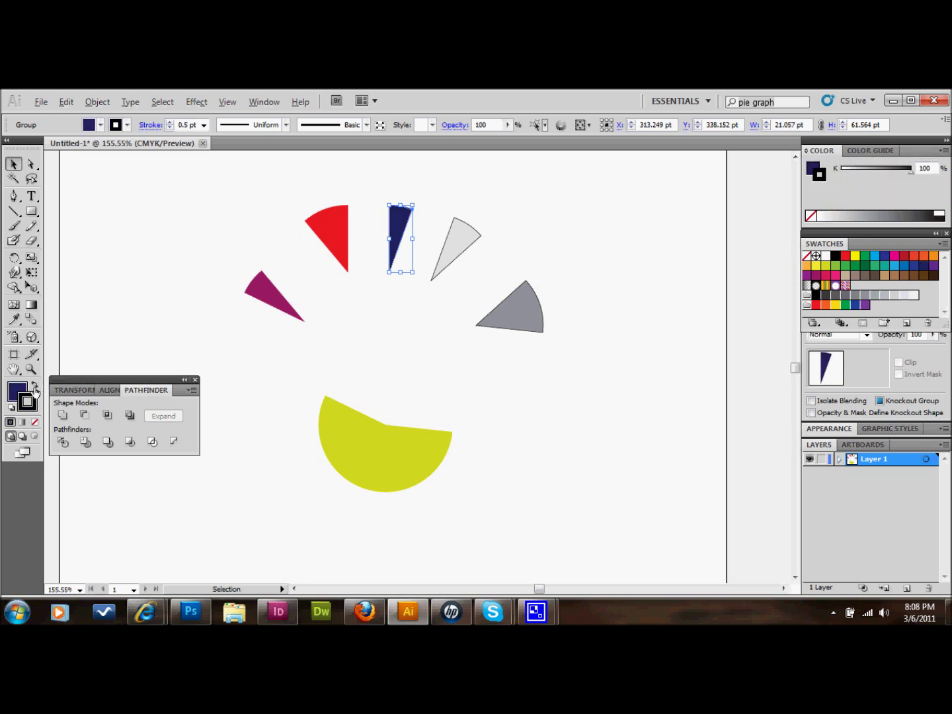
{"action": "left_click", "coordinate": [33, 424]}
Step: Fill the light grey wedge pink and the mid grey wedge brown, both without outlines
{"action": "left_click", "coordinate": [463, 242]}
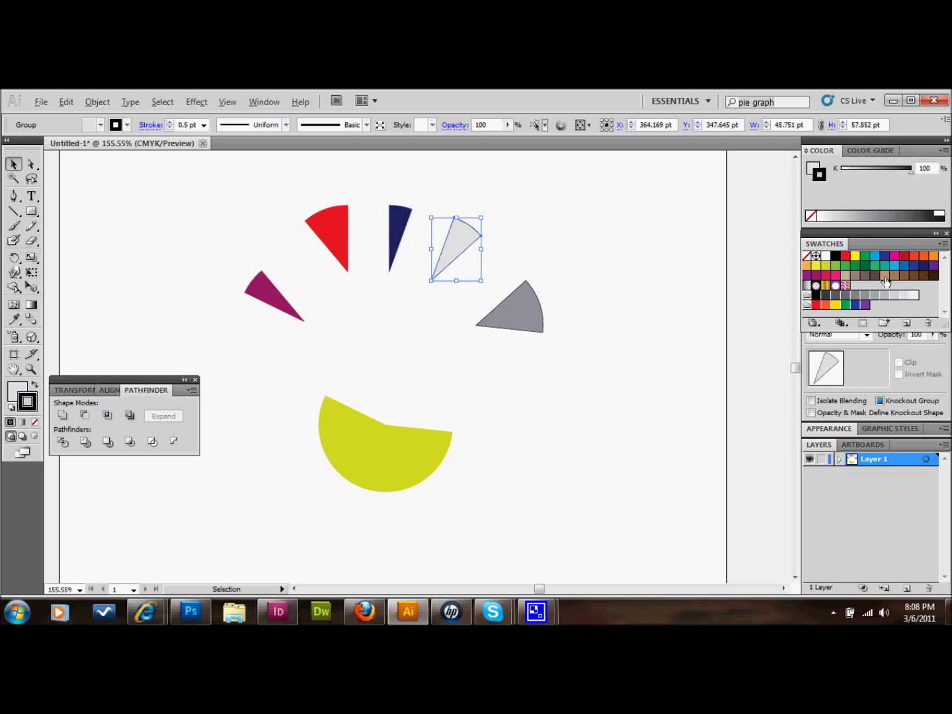
{"action": "left_click", "coordinate": [835, 275]}
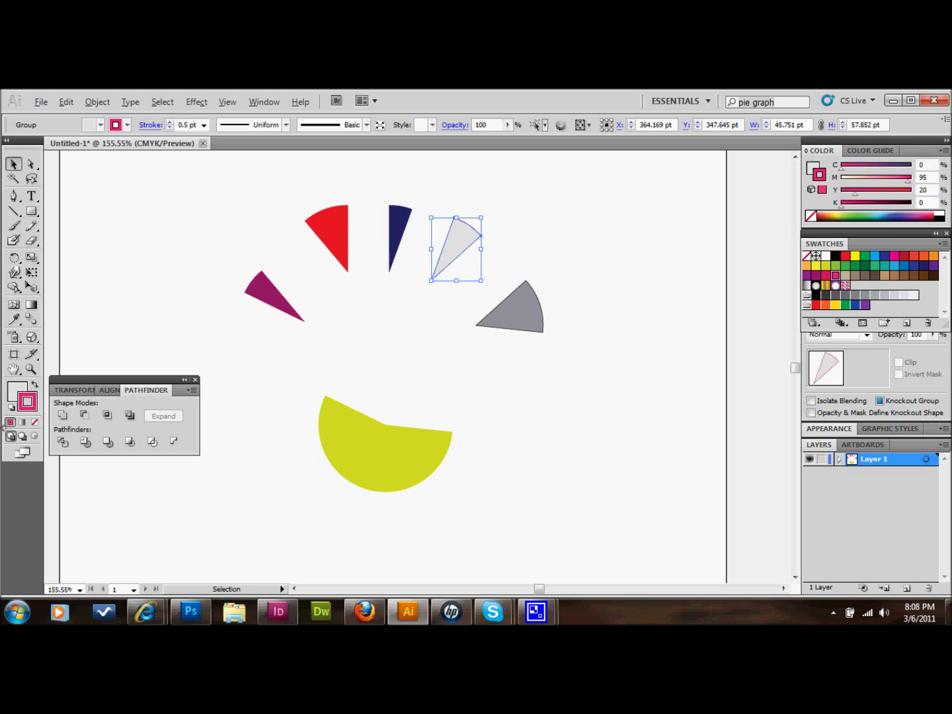
{"action": "left_click", "coordinate": [34, 384]}
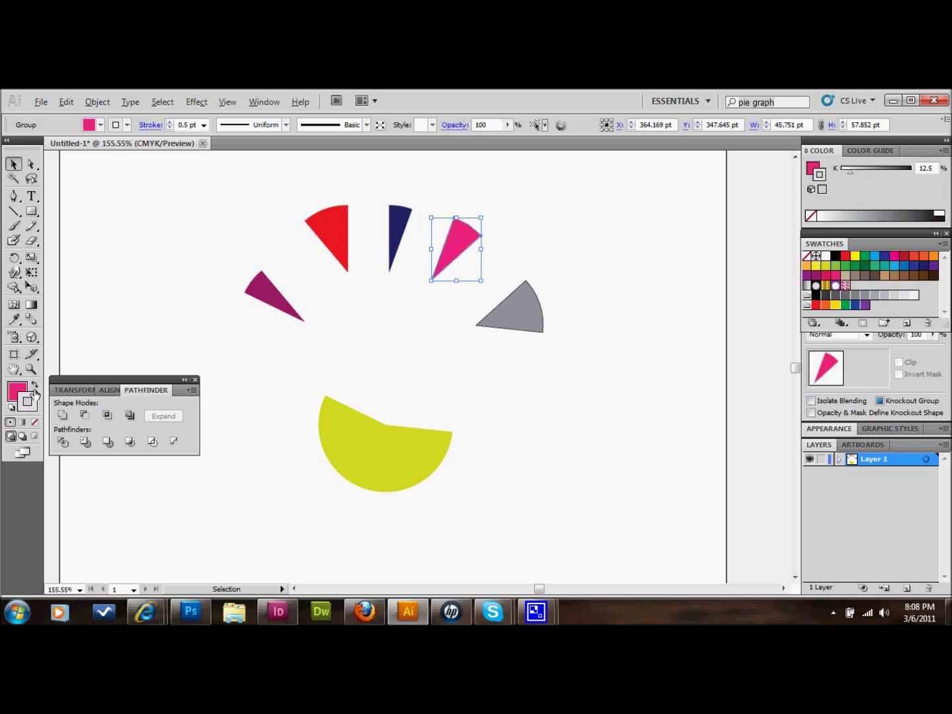
{"action": "left_click", "coordinate": [35, 423]}
{"action": "left_click", "coordinate": [528, 323]}
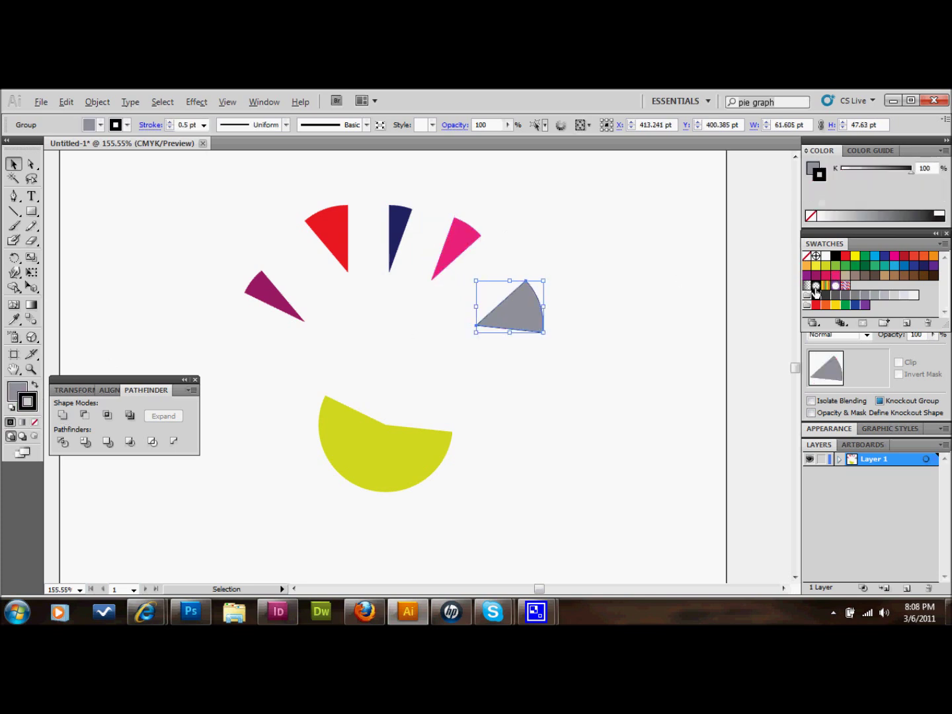
{"action": "left_click", "coordinate": [925, 276]}
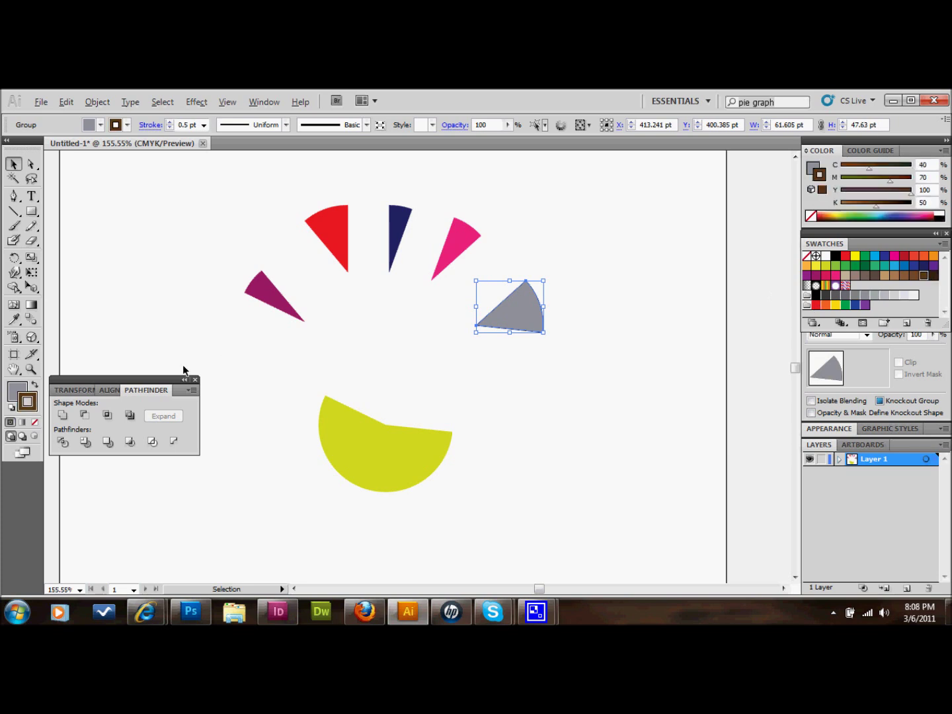
{"action": "left_click", "coordinate": [33, 384]}
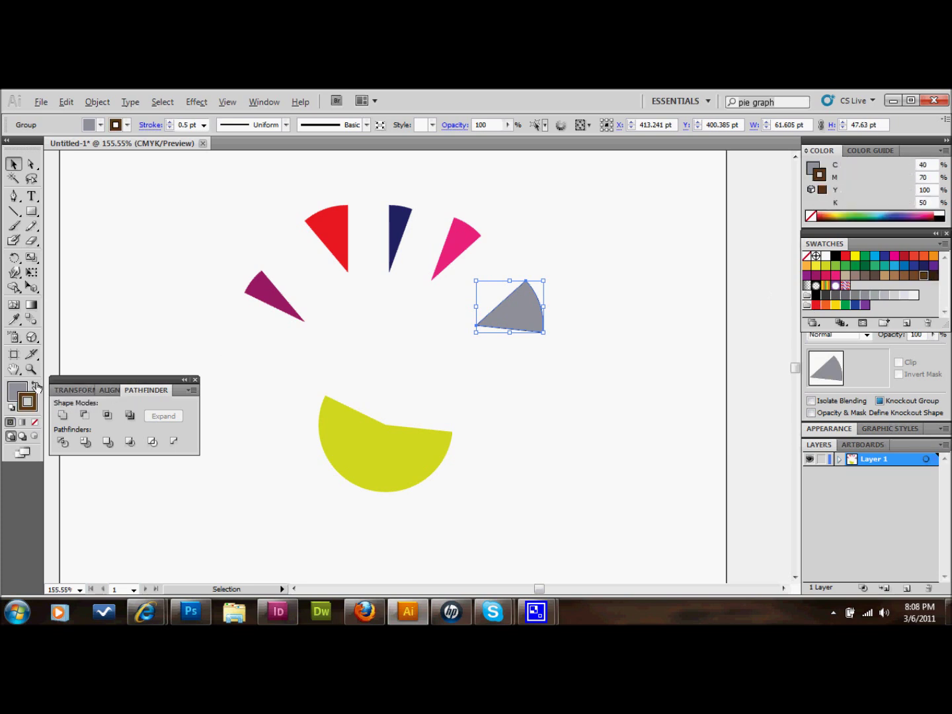
{"action": "left_click", "coordinate": [34, 425]}
Step: Set the yellow-green, magenta and red wedges to 75% opacity
{"action": "left_click", "coordinate": [439, 333]}
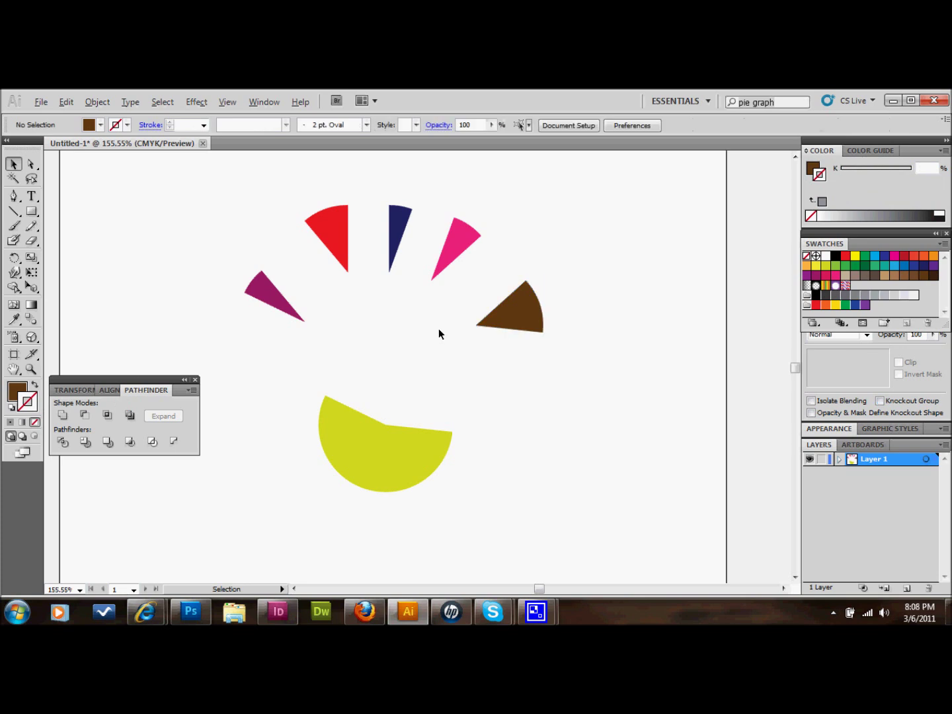
{"action": "left_click", "coordinate": [372, 472]}
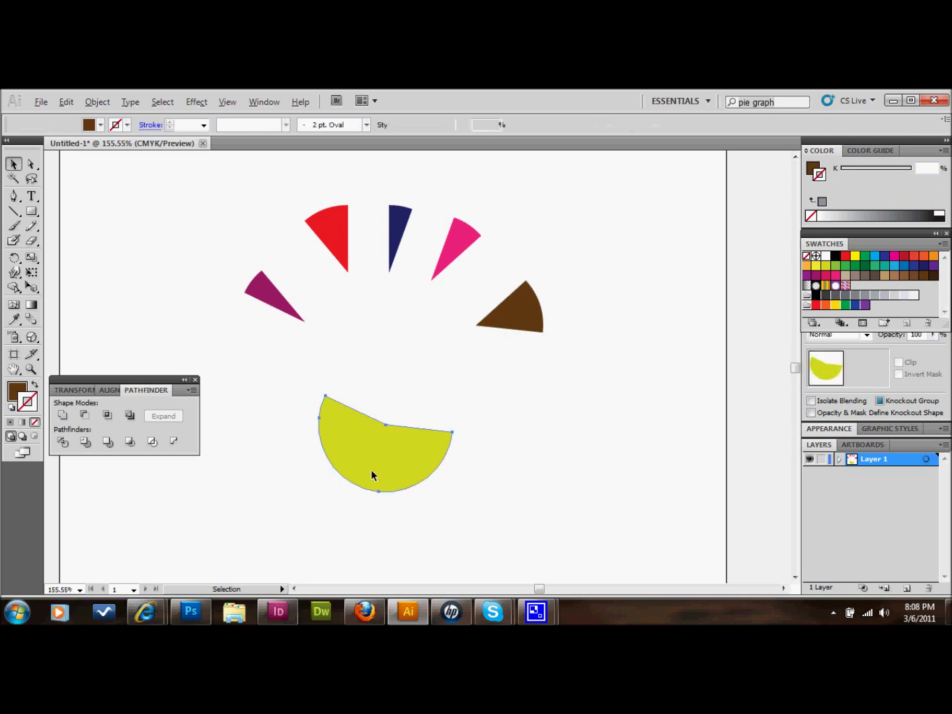
{"action": "left_click", "coordinate": [894, 336]}
{"action": "type", "text": "75"}
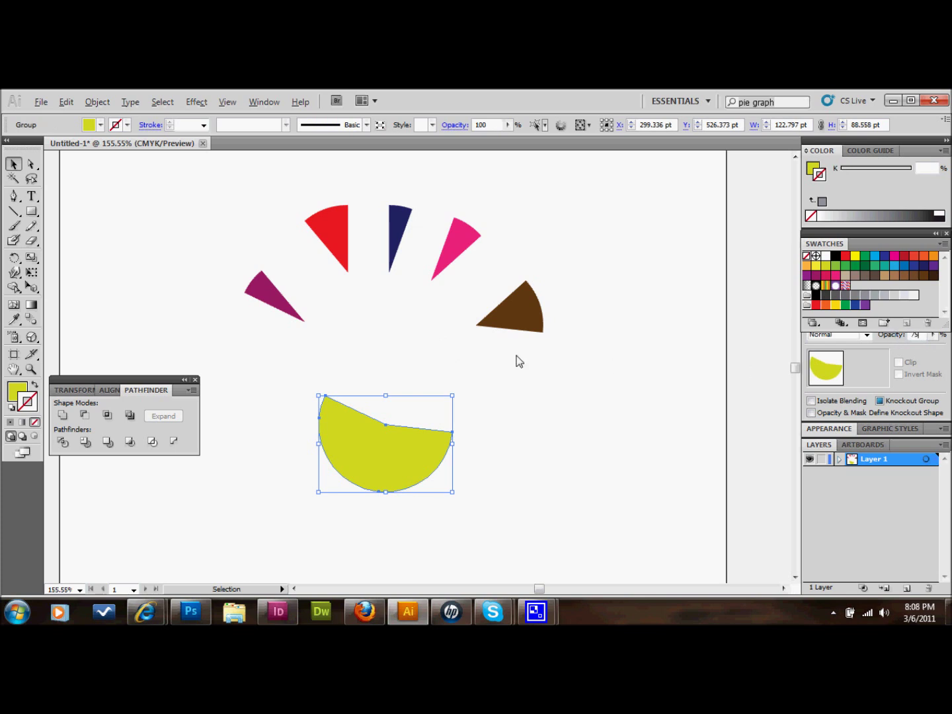
{"action": "left_click", "coordinate": [248, 344]}
{"action": "left_click", "coordinate": [266, 292]}
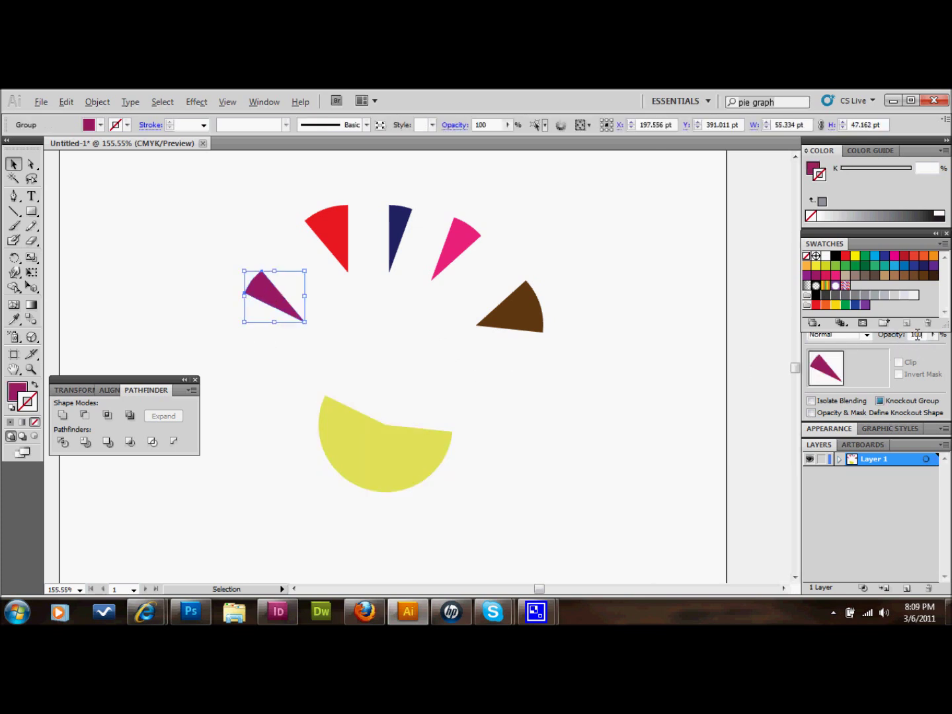
{"action": "left_click", "coordinate": [330, 321]}
{"action": "left_click", "coordinate": [335, 230]}
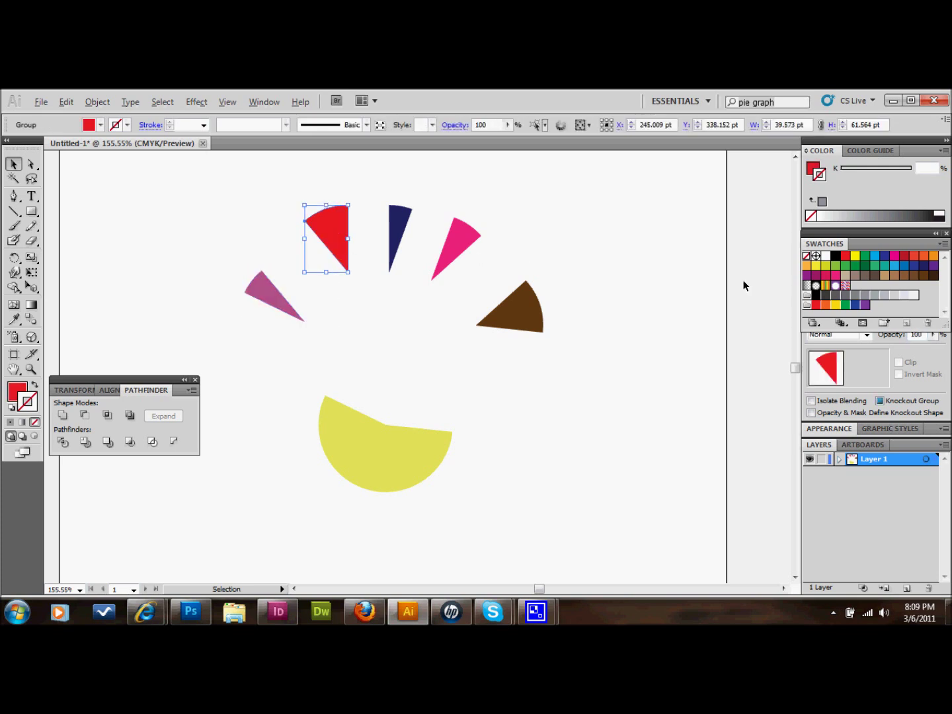
{"action": "double_click", "coordinate": [923, 335]}
{"action": "key", "text": "Return"}
{"action": "left_click", "coordinate": [455, 374]}
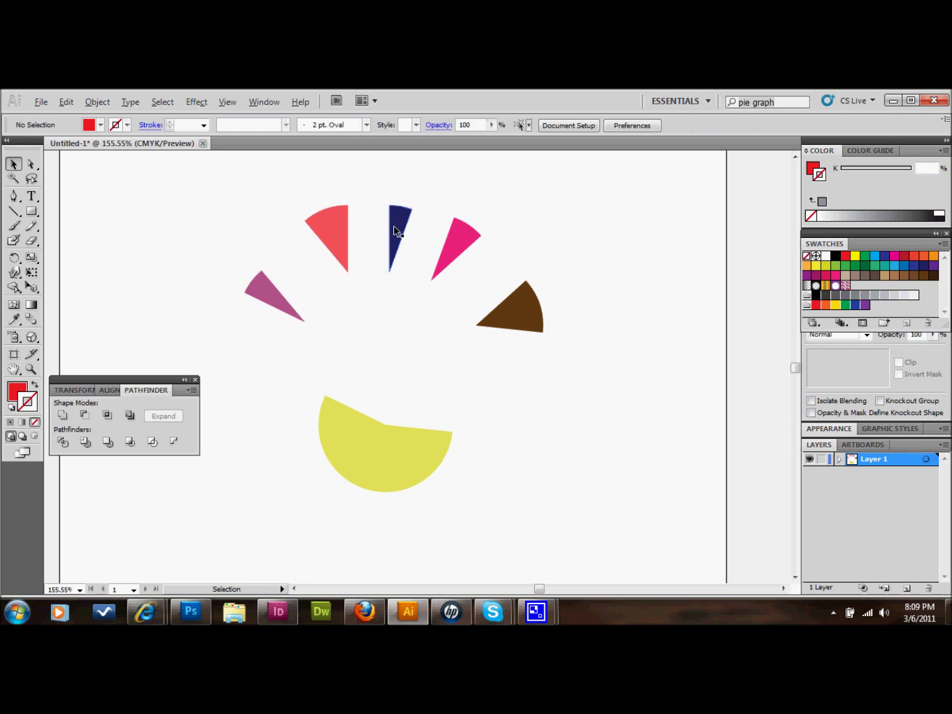
Step: Set the navy, pink and brown wedges to 75% opacity
{"action": "left_click", "coordinate": [400, 225]}
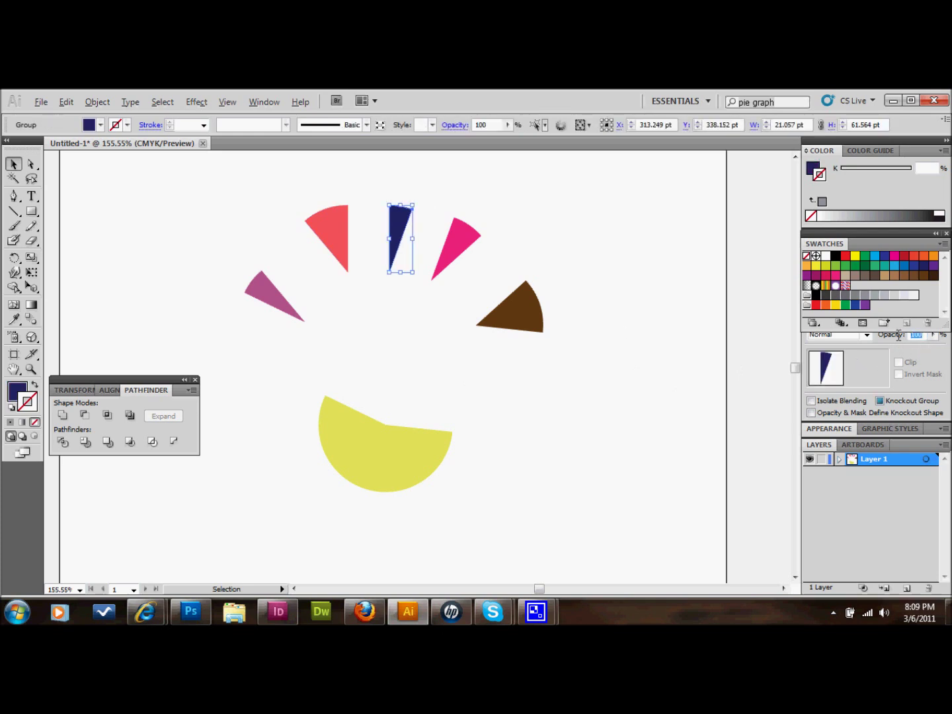
{"action": "type", "text": "75"}
{"action": "left_click", "coordinate": [390, 320]}
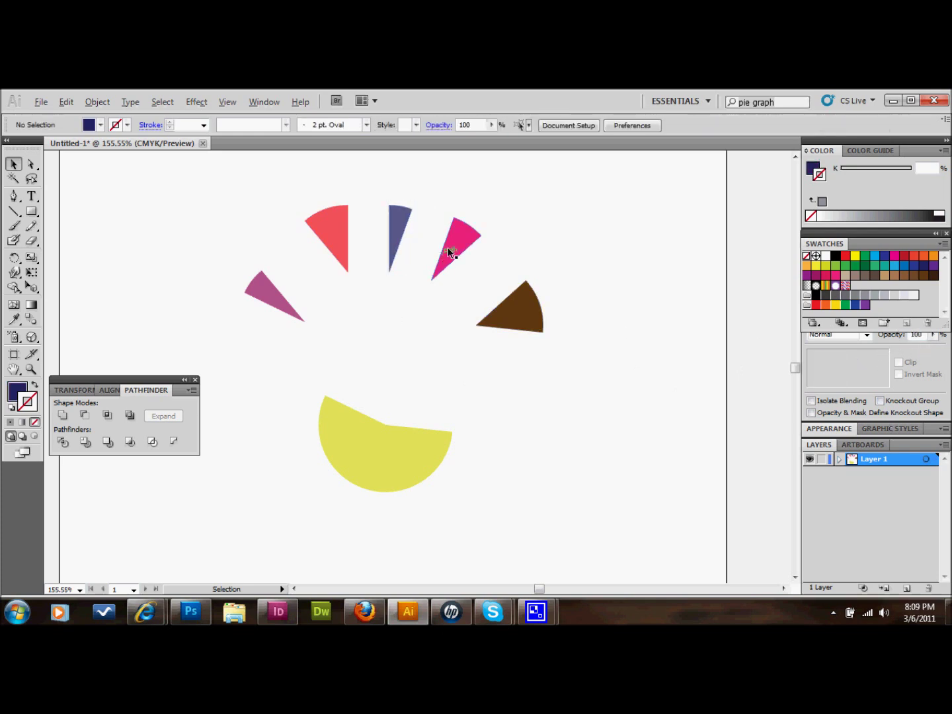
{"action": "left_click", "coordinate": [449, 251]}
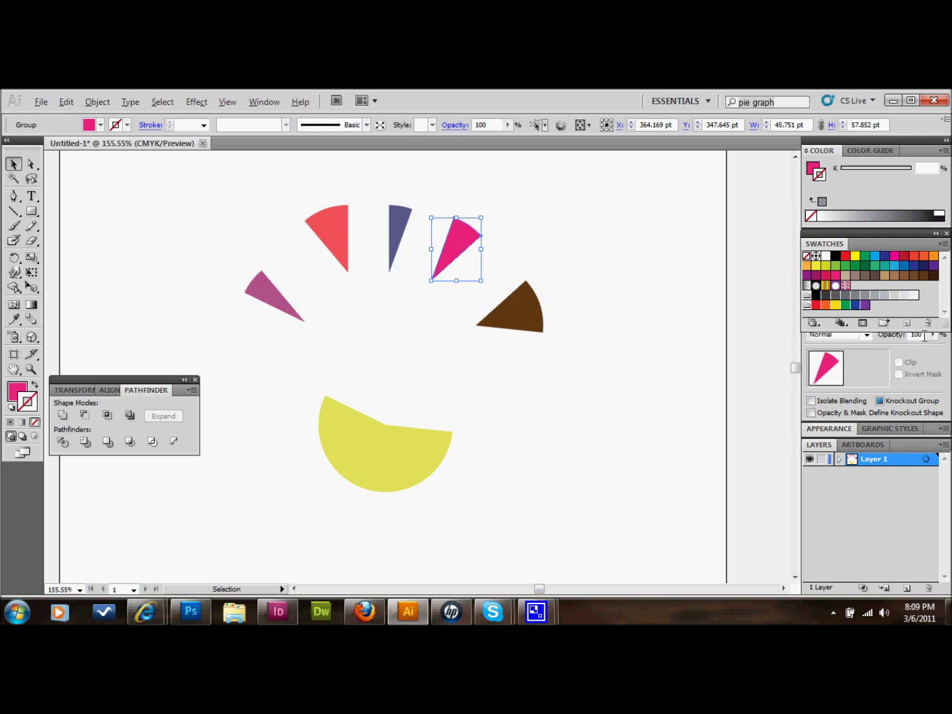
{"action": "type", "text": "75"}
{"action": "left_click", "coordinate": [602, 267]}
{"action": "left_click", "coordinate": [530, 315]}
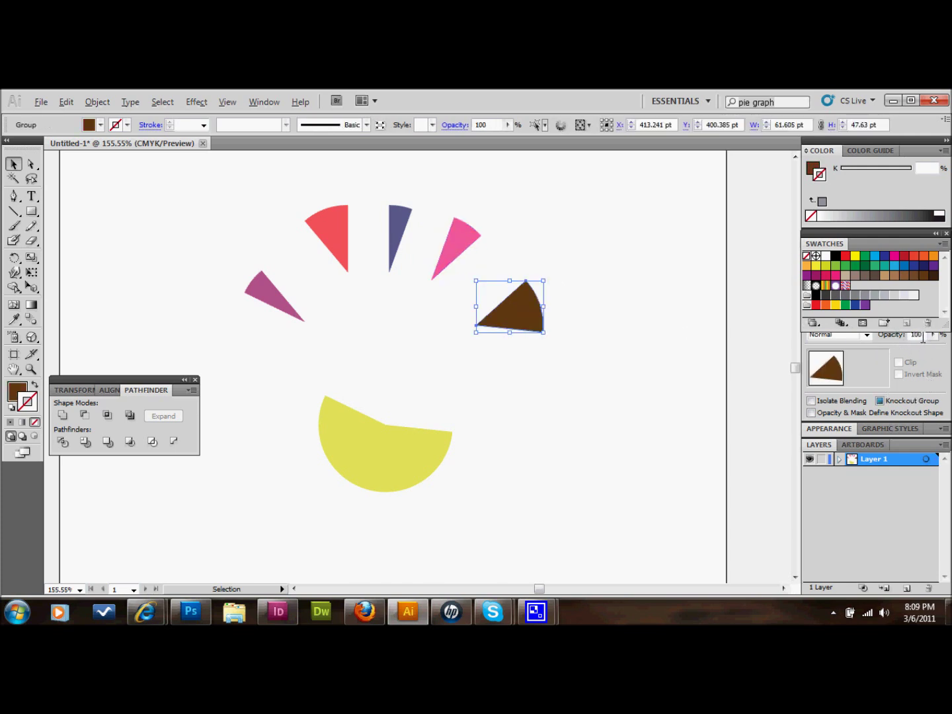
{"action": "type", "text": "75"}
{"action": "key", "text": "Return"}
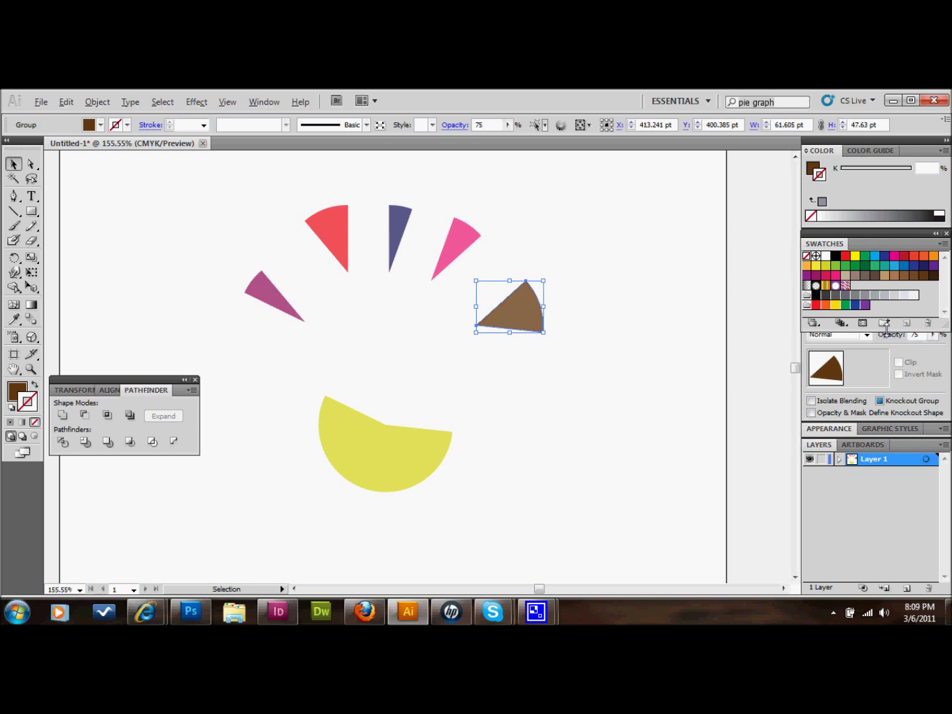
Step: Drag the yellow, magenta, red, navy, pink and brown wedges close together
{"action": "left_click", "coordinate": [502, 410]}
{"action": "left_click_drag", "start_coordinate": [367, 460], "coordinate": [309, 407]}
{"action": "left_click_drag", "start_coordinate": [283, 299], "coordinate": [291, 318]}
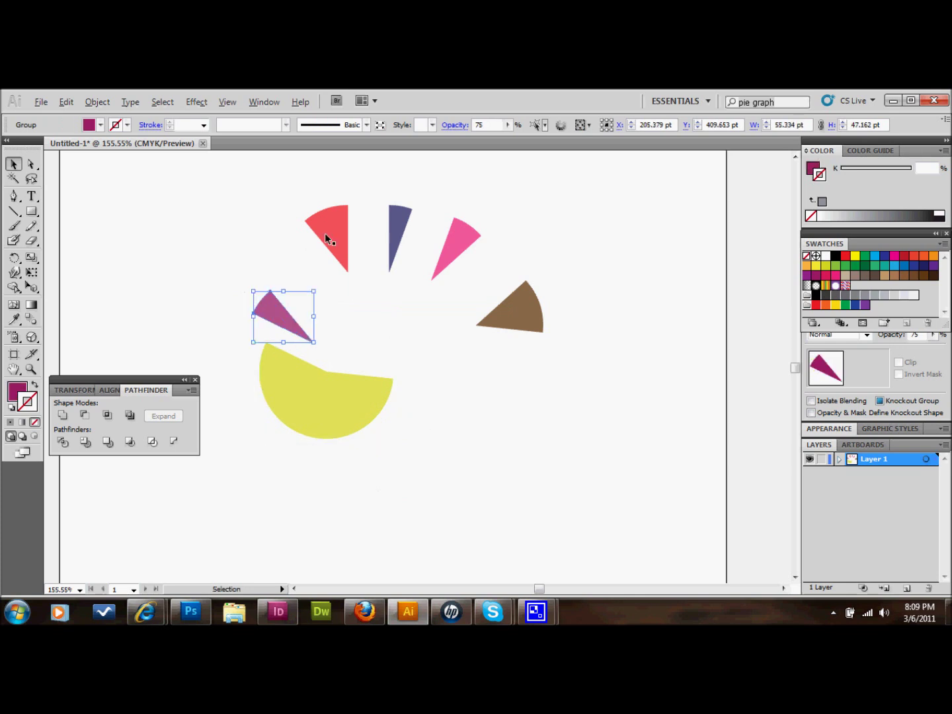
{"action": "left_click_drag", "start_coordinate": [325, 236], "coordinate": [313, 295]}
{"action": "left_click_drag", "start_coordinate": [402, 231], "coordinate": [377, 286]}
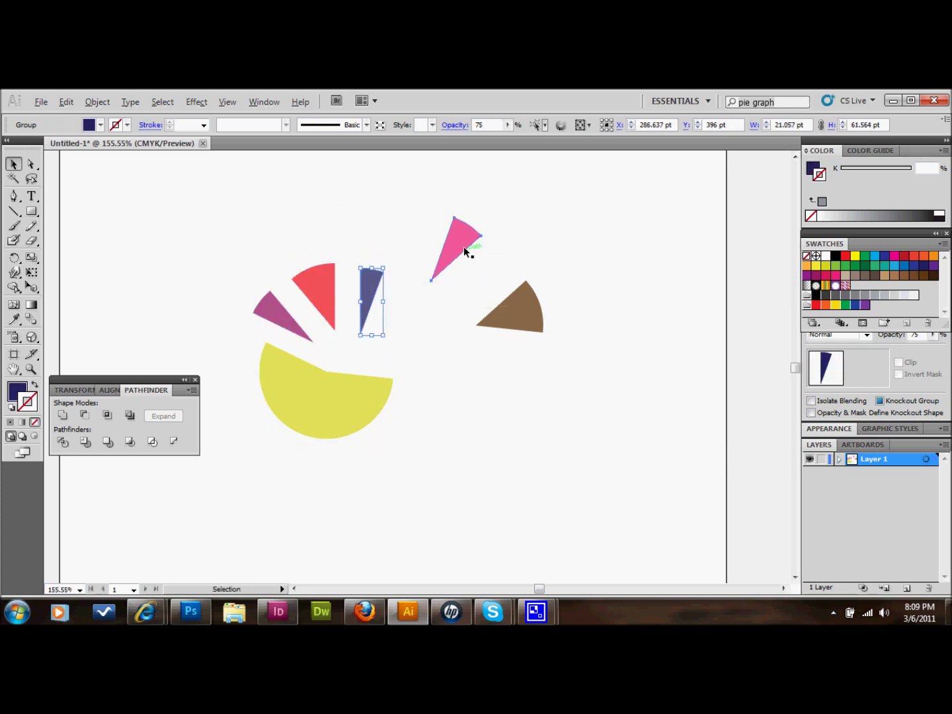
{"action": "left_click_drag", "start_coordinate": [466, 252], "coordinate": [423, 304]}
{"action": "left_click_drag", "start_coordinate": [518, 314], "coordinate": [431, 345]}
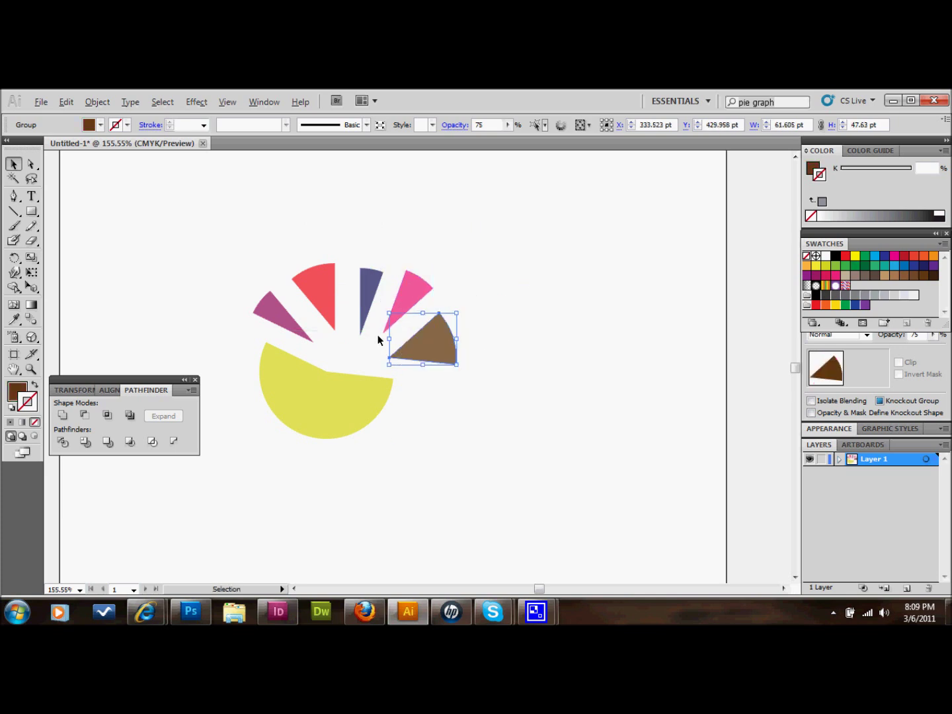
Step: Zoom in with Ctrl++ and marquee-select all six wedges
{"action": "key", "text": "ctrl+plus"}
{"action": "key", "text": "ctrl+plus"}
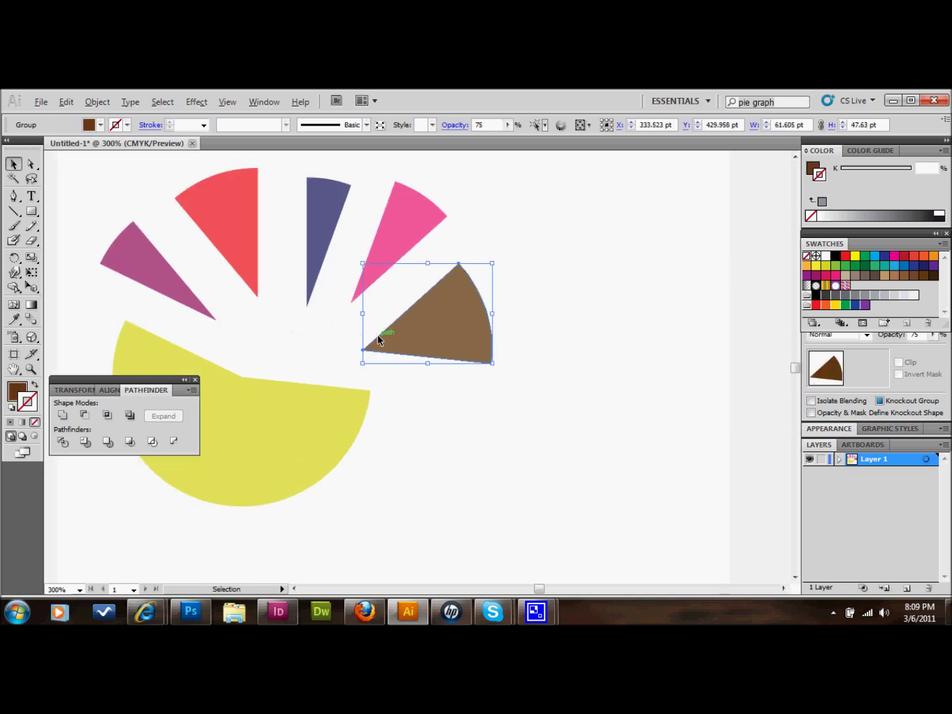
{"action": "left_click_drag", "start_coordinate": [540, 588], "coordinate": [538, 592]}
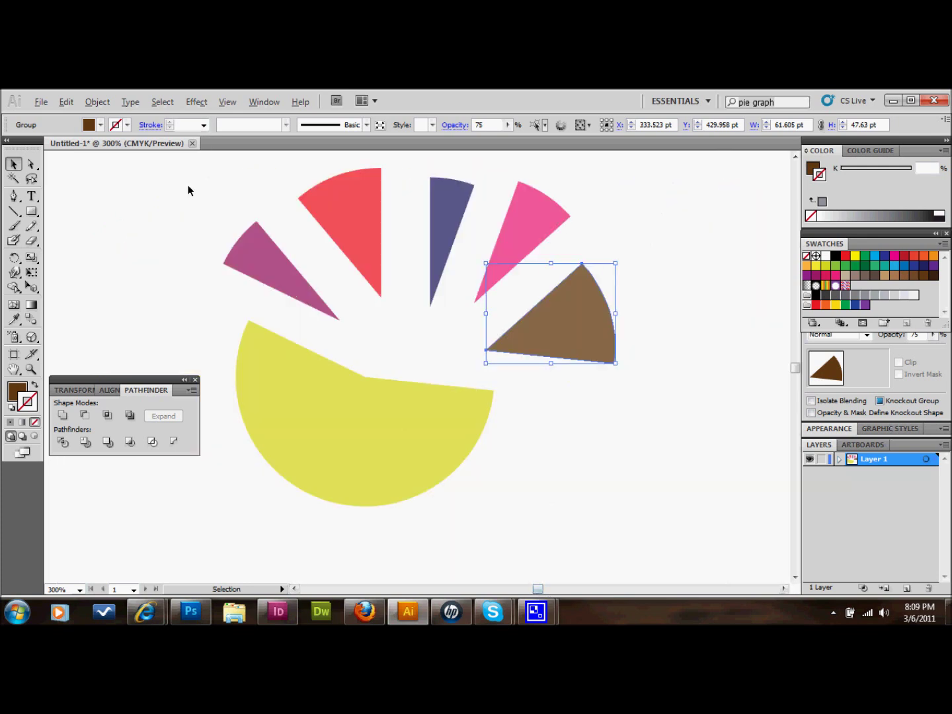
{"action": "left_click_drag", "start_coordinate": [188, 169], "coordinate": [646, 496]}
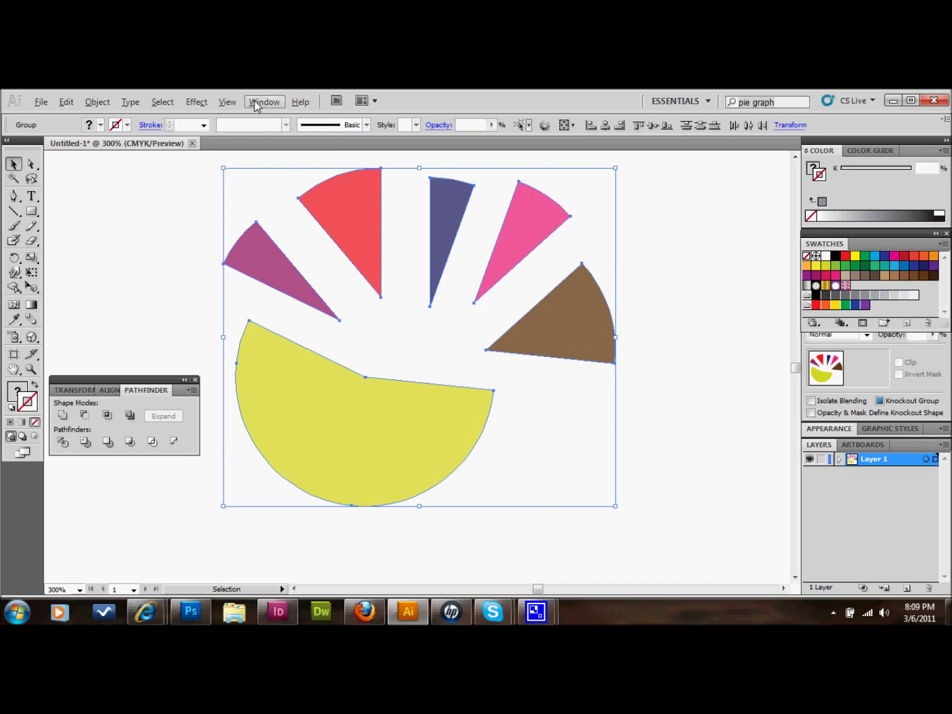
Step: Apply Effect > 3D > Extrude & Bevel with Preview, rotating the wedges to about 32°, -32°, 33°
{"action": "left_click", "coordinate": [196, 105]}
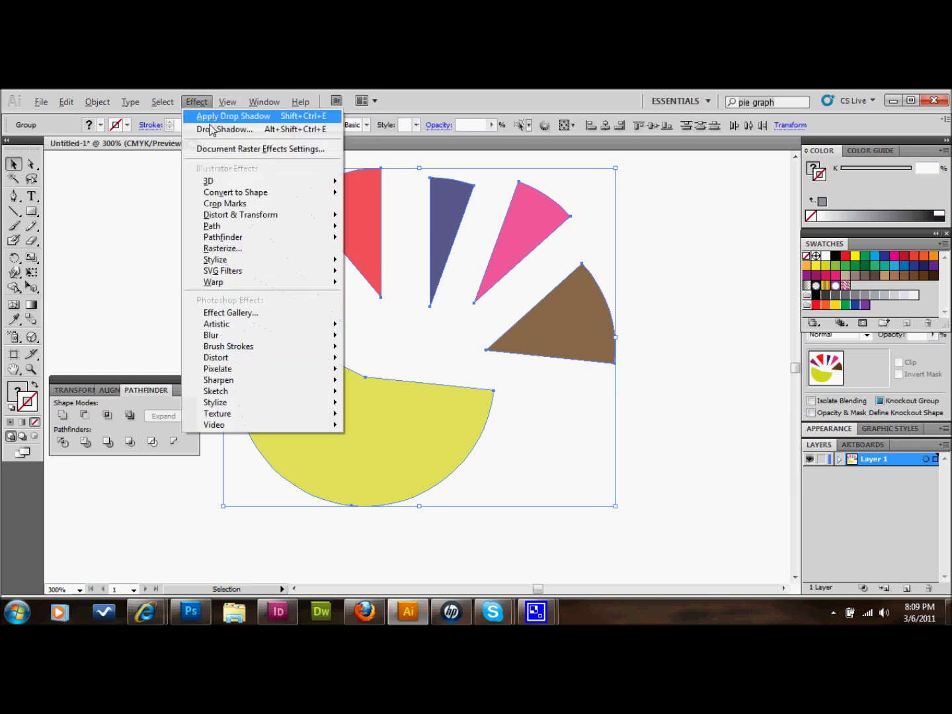
{"action": "mouse_move", "coordinate": [217, 187]}
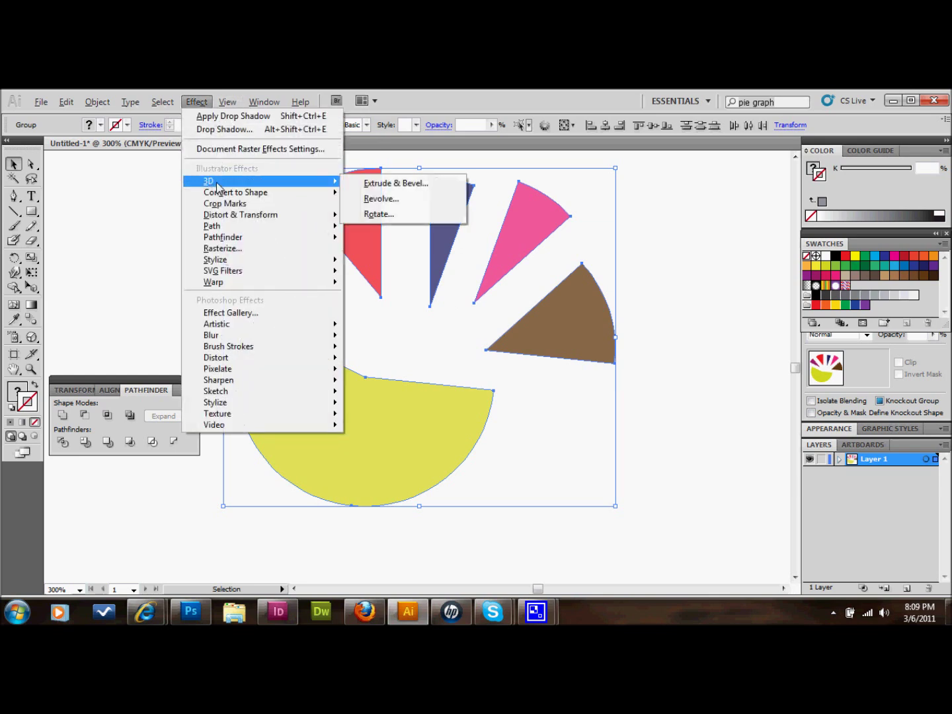
{"action": "left_click", "coordinate": [401, 185]}
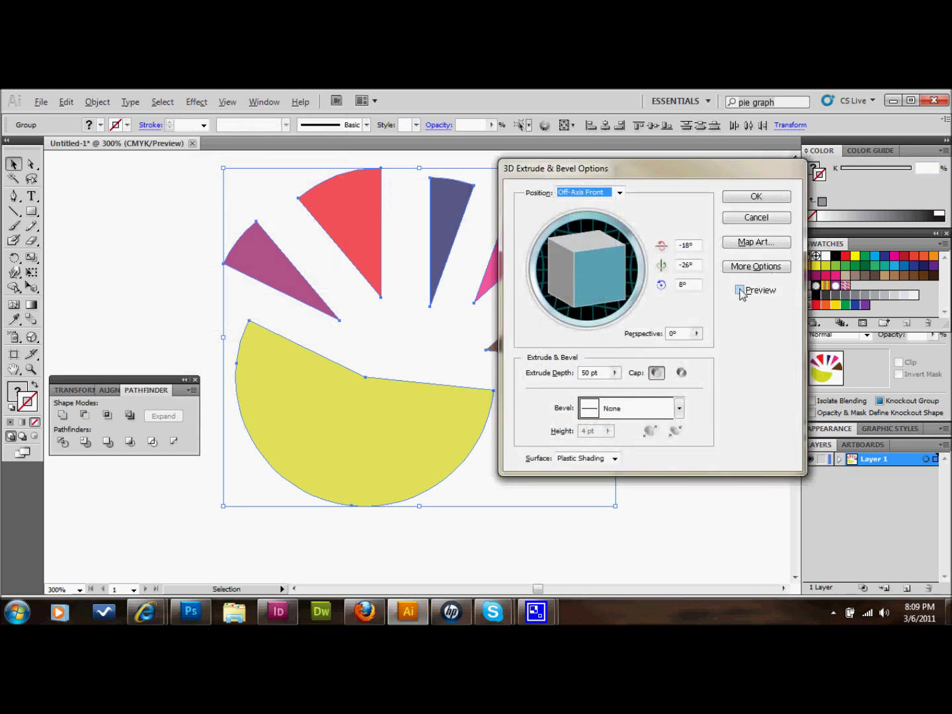
{"action": "left_click", "coordinate": [741, 290]}
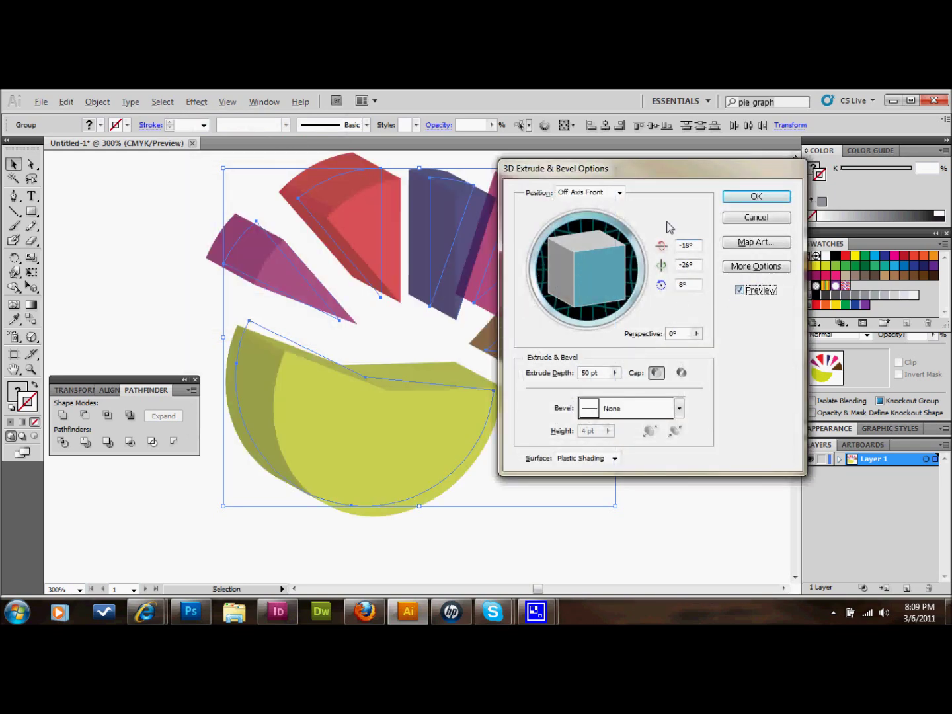
{"action": "left_click_drag", "start_coordinate": [637, 166], "coordinate": [769, 169]}
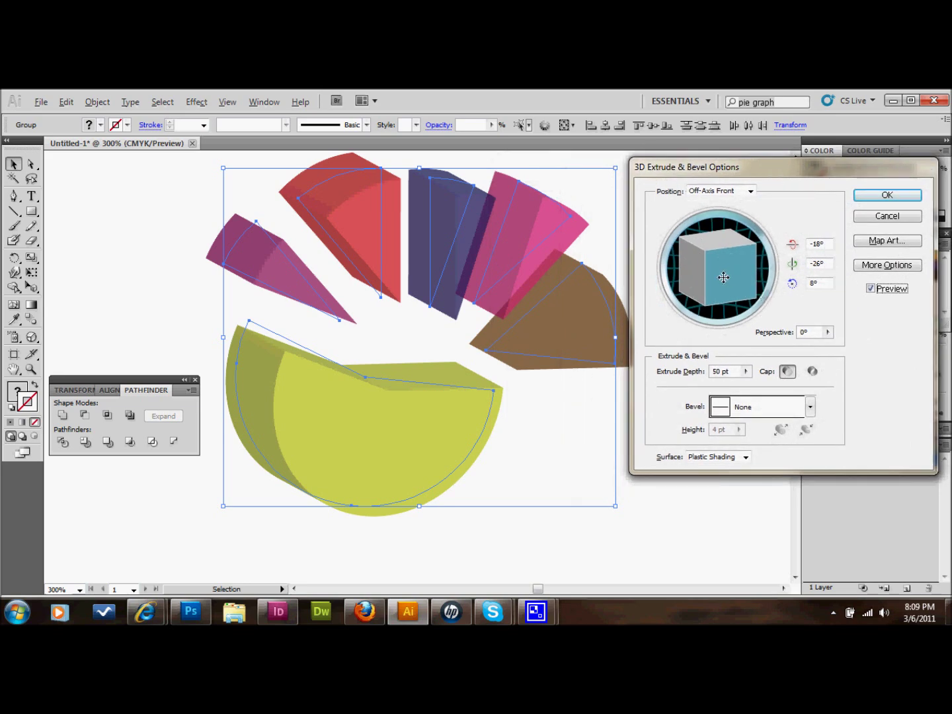
{"action": "left_click_drag", "start_coordinate": [723, 276], "coordinate": [717, 249]}
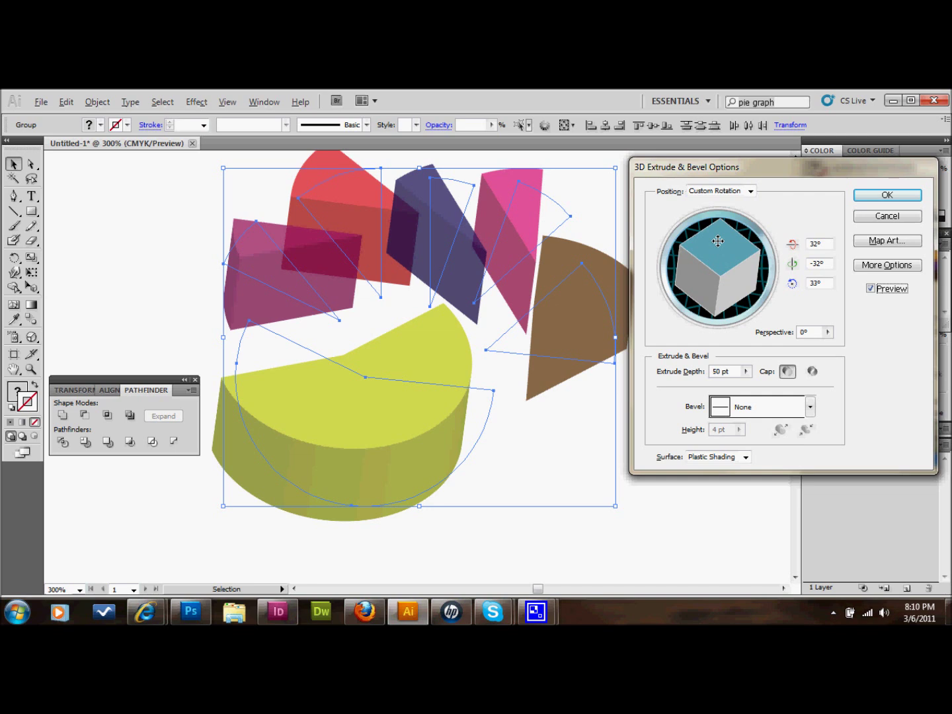
Step: Lower the Extrude Depth to 19 pt and confirm the 3D Extrude & Bevel options
{"action": "left_click", "coordinate": [746, 372]}
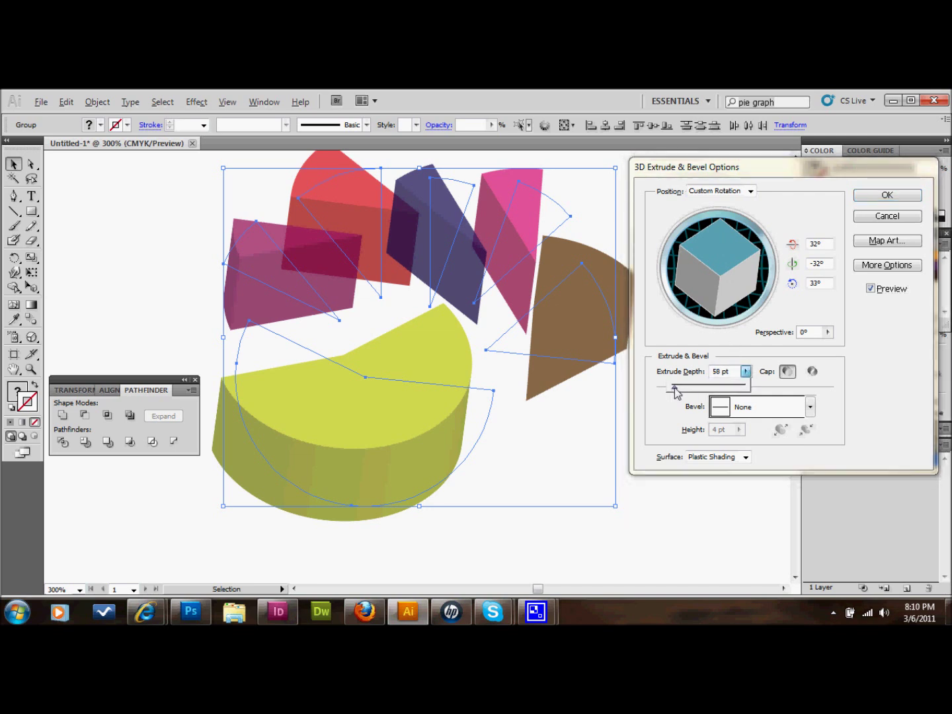
{"action": "left_click_drag", "start_coordinate": [675, 391], "coordinate": [736, 396]}
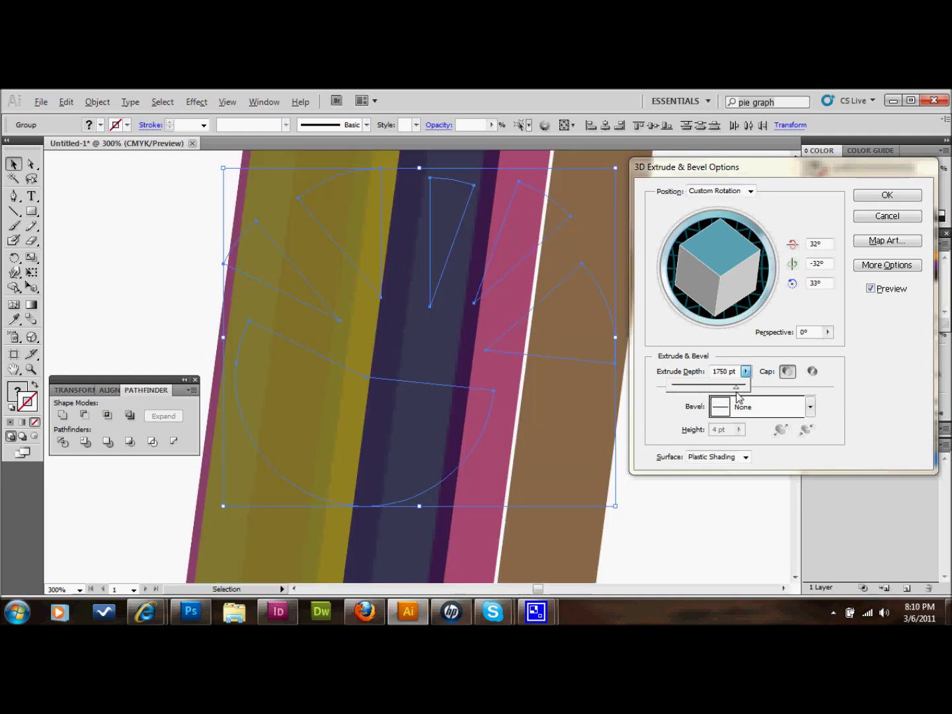
{"action": "left_click_drag", "start_coordinate": [736, 391], "coordinate": [674, 392]}
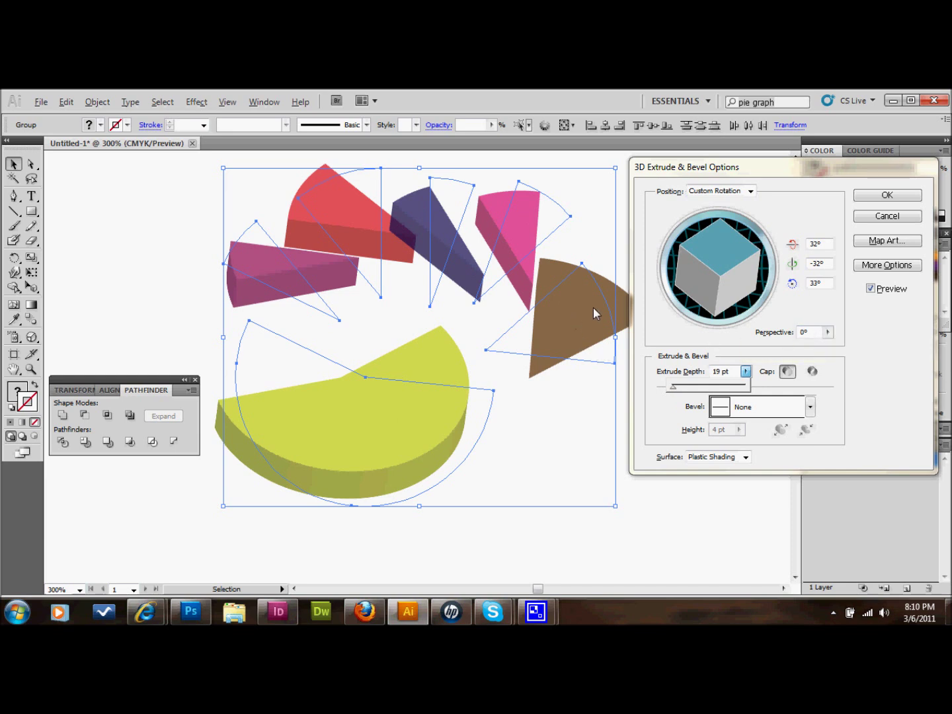
{"action": "left_click", "coordinate": [888, 198]}
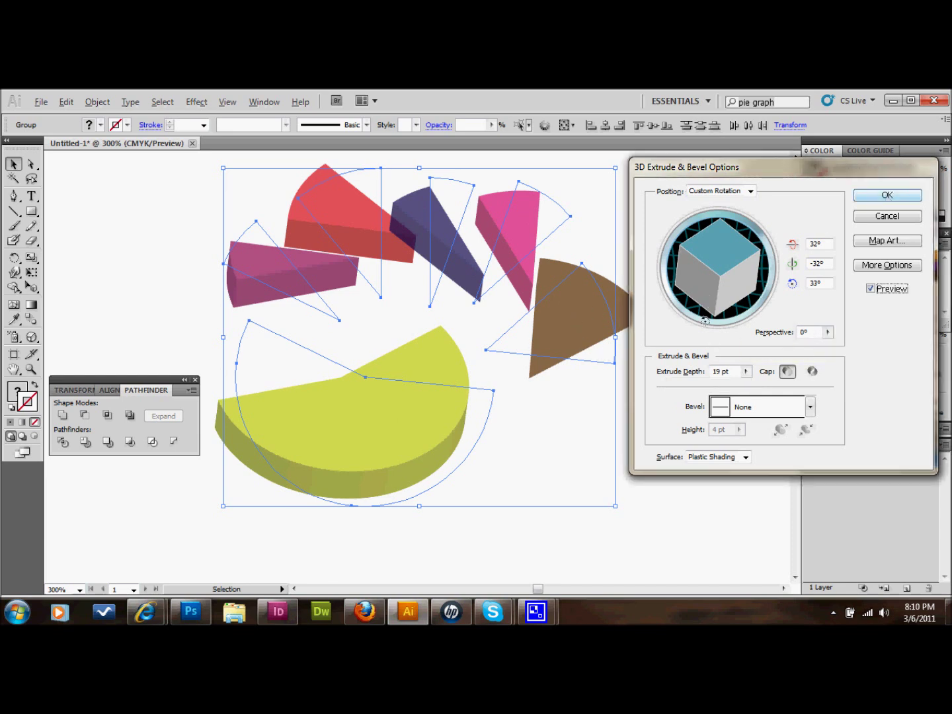
{"action": "left_click", "coordinate": [887, 195]}
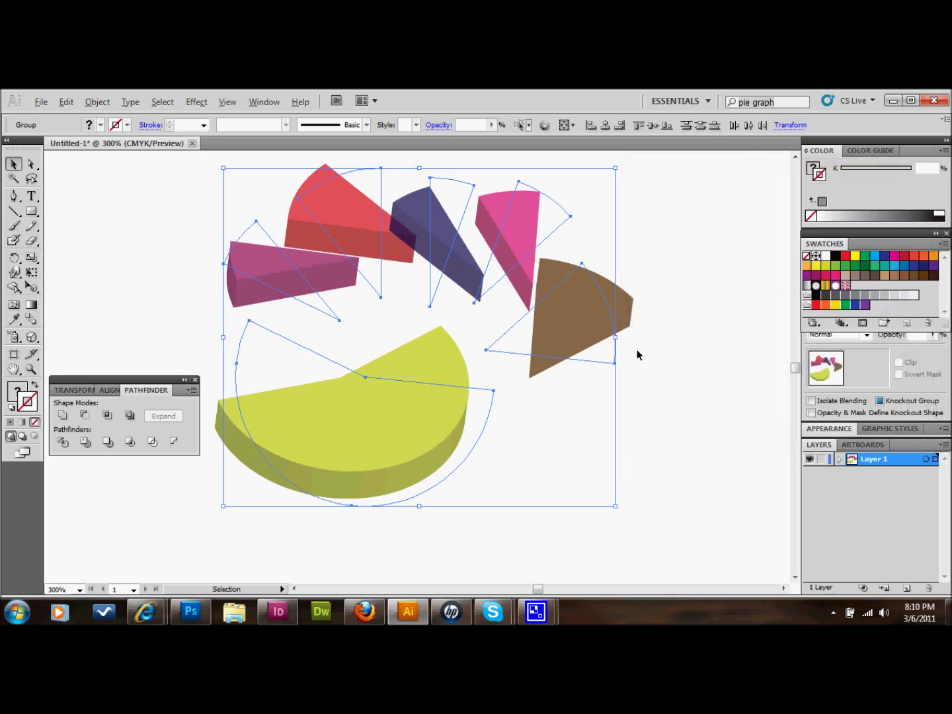
Step: Fit the maroon and red 3D wedges against the yellow slice, nudging red into place
{"action": "left_click", "coordinate": [688, 323]}
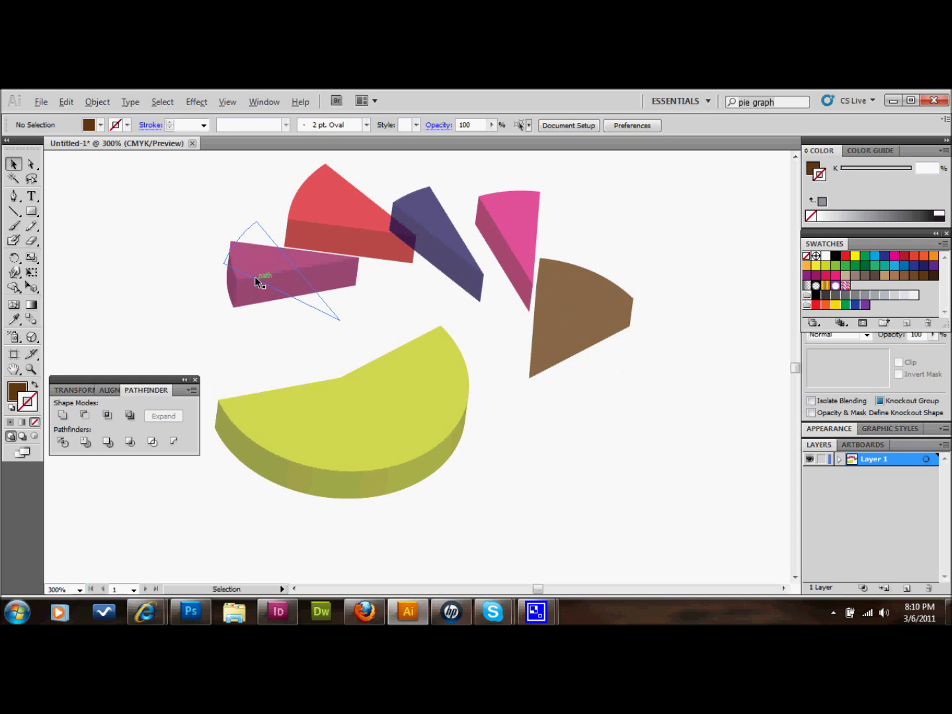
{"action": "left_click_drag", "start_coordinate": [259, 266], "coordinate": [236, 371]}
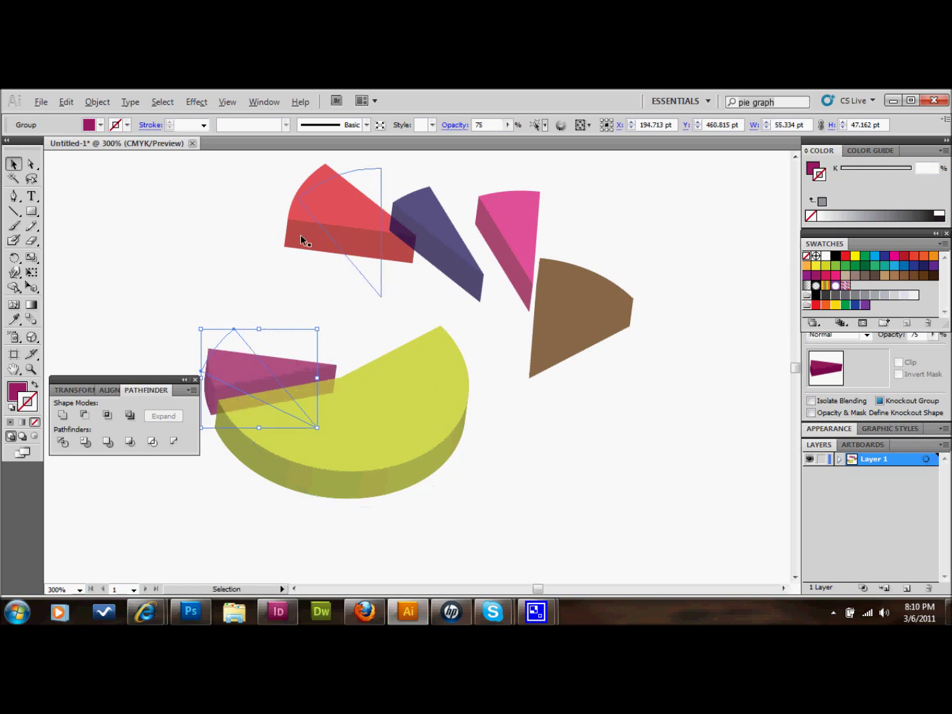
{"action": "left_click_drag", "start_coordinate": [300, 236], "coordinate": [259, 330]}
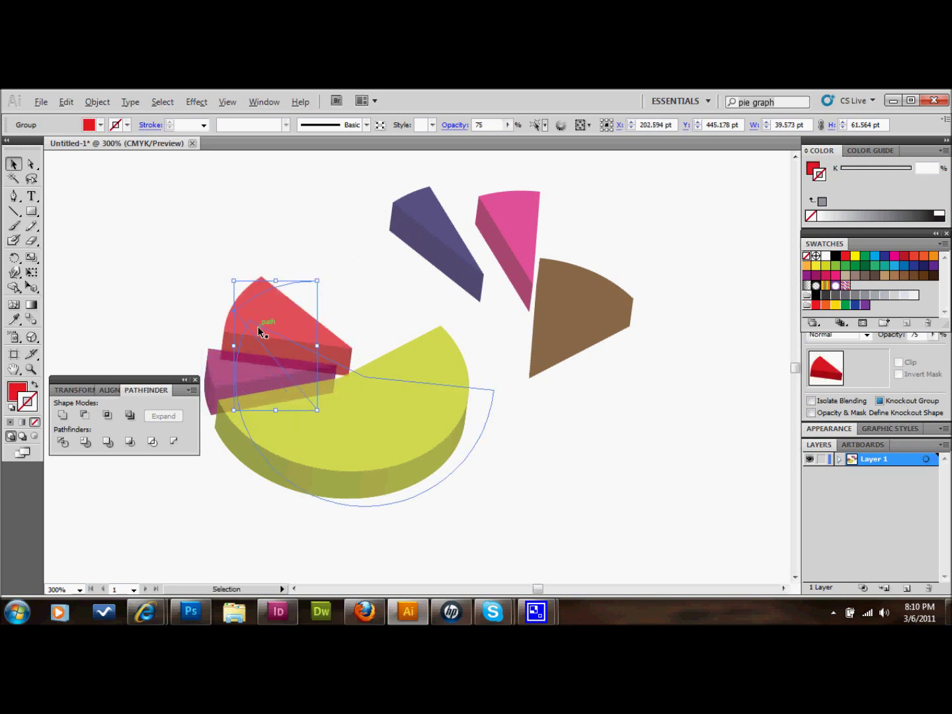
{"action": "key", "text": "Left"}
{"action": "key", "text": "Left"}
{"action": "key", "text": "Left"}
{"action": "key", "text": "Left"}
{"action": "key", "text": "Left"}
{"action": "key", "text": "Left"}
{"action": "key", "text": "Left"}
{"action": "key", "text": "Left"}
{"action": "key", "text": "Left"}
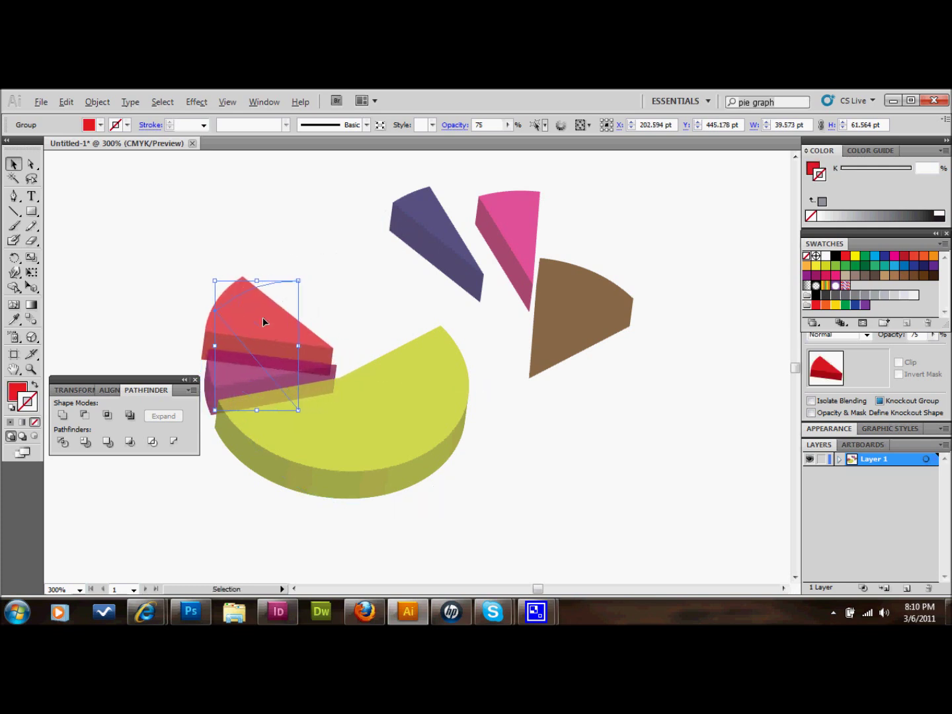
{"action": "key", "text": "Right"}
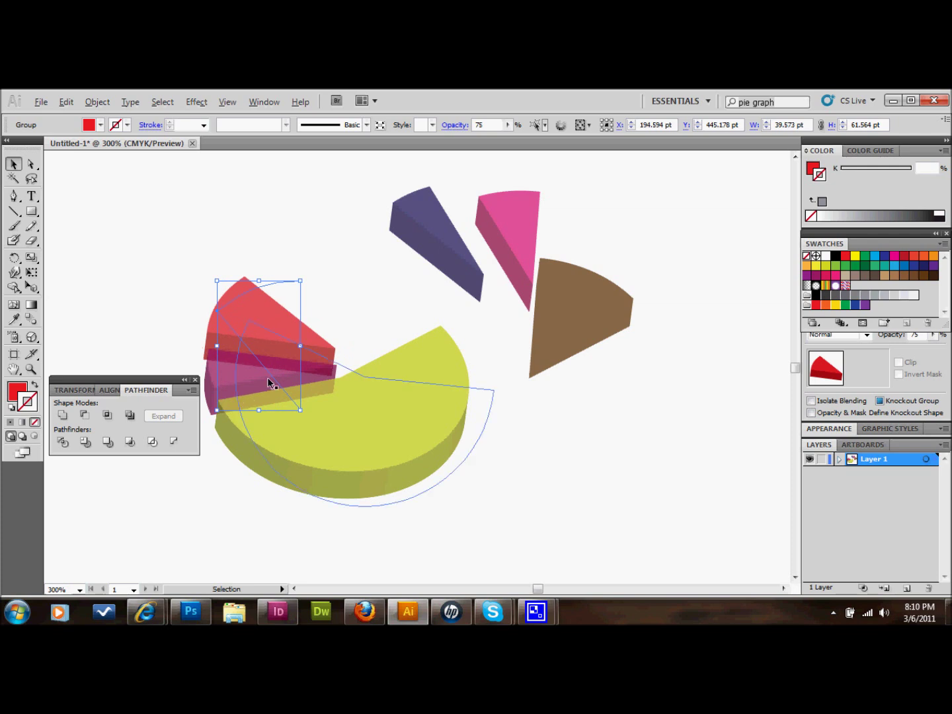
{"action": "key", "text": "Down"}
{"action": "key", "text": "Down"}
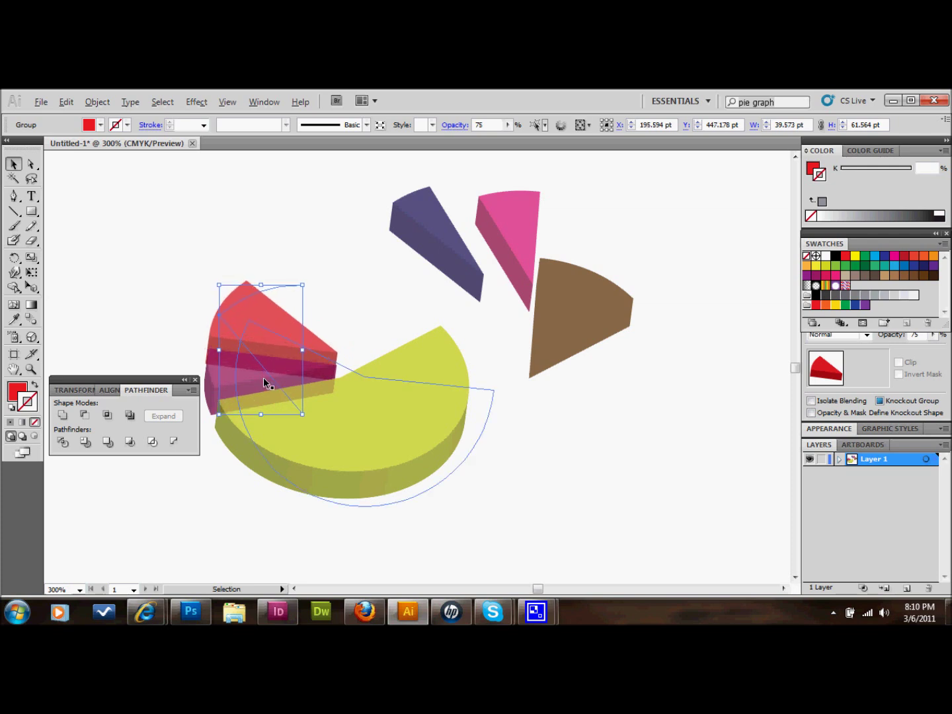
{"action": "key", "text": "Down"}
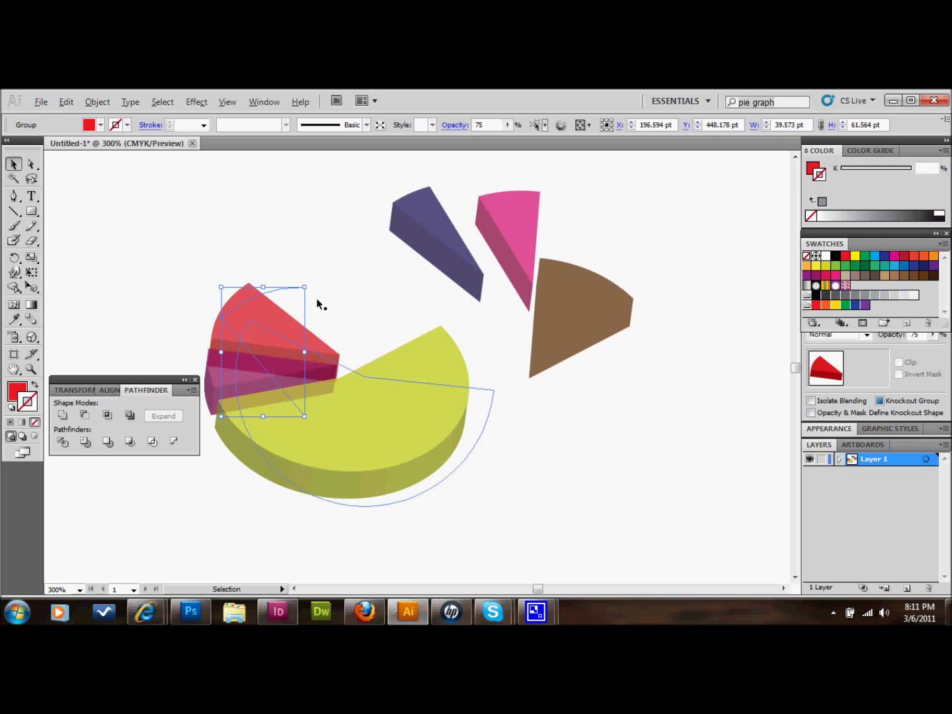
Step: Fit the navy and pink wedges alongside the red wedge with arrow-key nudges
{"action": "left_click_drag", "start_coordinate": [424, 230], "coordinate": [283, 310]}
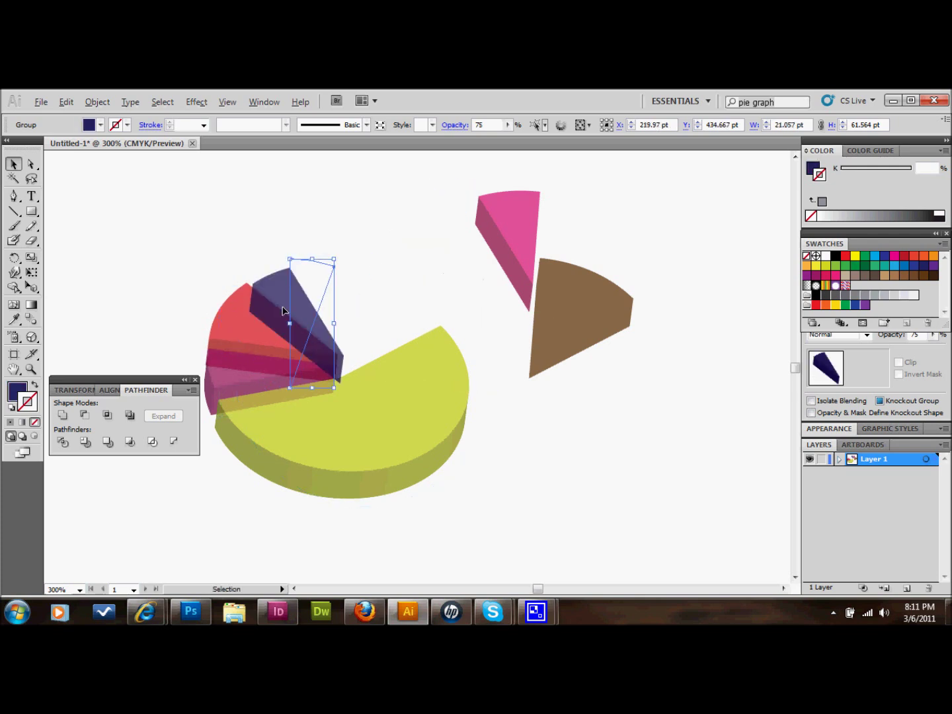
{"action": "key", "text": "Right"}
{"action": "key", "text": "Right"}
{"action": "key", "text": "Right"}
{"action": "key", "text": "Up"}
{"action": "key", "text": "Up"}
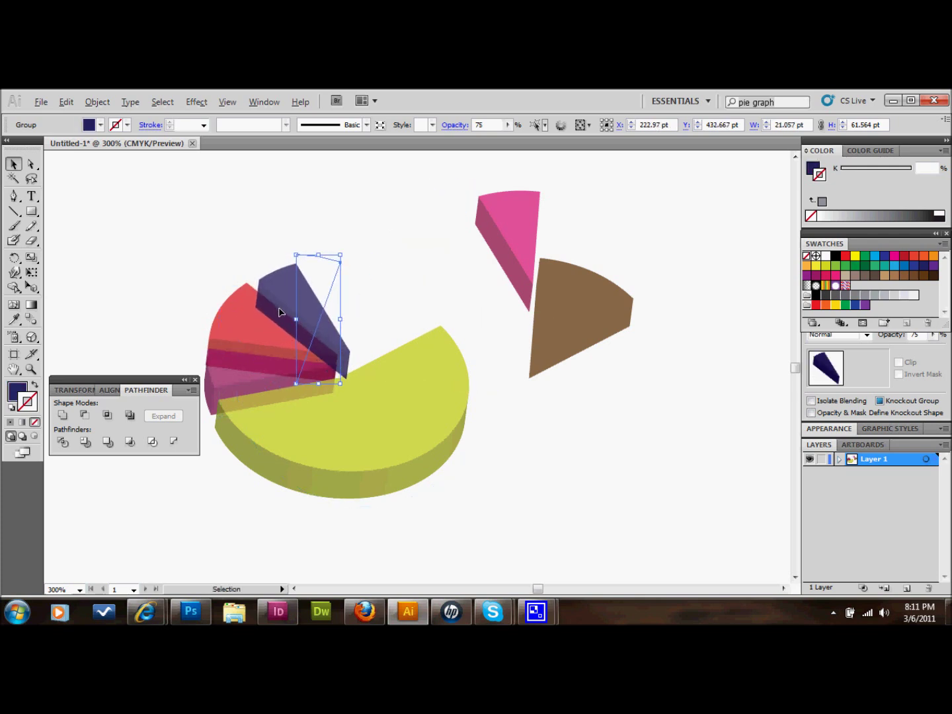
{"action": "left_click_drag", "start_coordinate": [481, 243], "coordinate": [351, 284]}
{"action": "key", "text": "Left"}
{"action": "key", "text": "Left"}
{"action": "key", "text": "Left"}
{"action": "key", "text": "Left"}
{"action": "key", "text": "Left"}
{"action": "key", "text": "Left"}
{"action": "key", "text": "Left"}
{"action": "key", "text": "Left"}
{"action": "key", "text": "Left"}
{"action": "key", "text": "Left"}
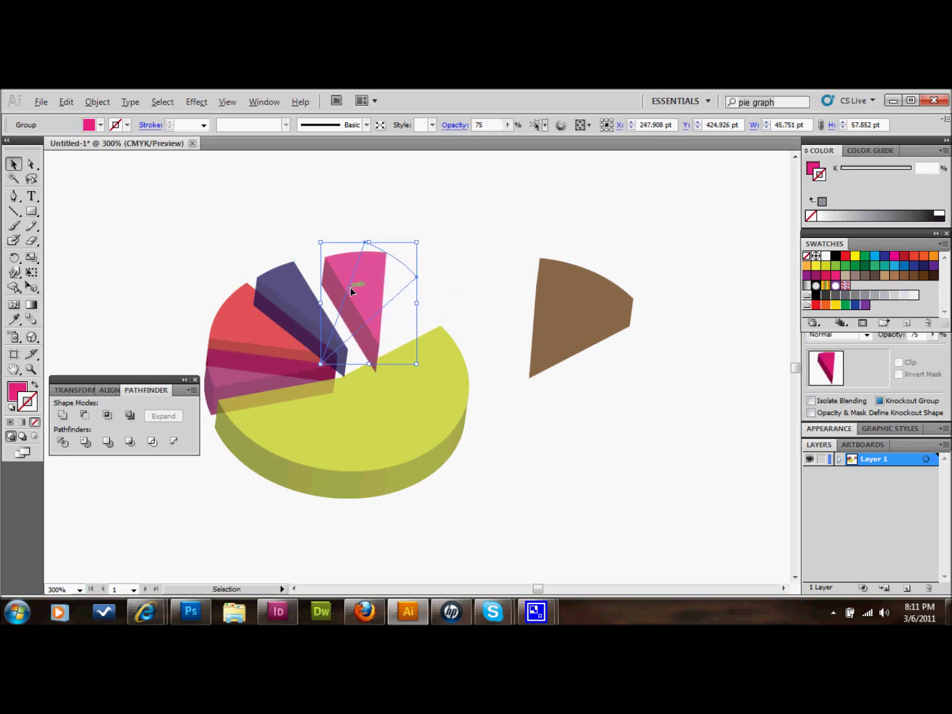
Step: Fit the brown wedge beside pink, then reposition and nudge the maroon wedge down
{"action": "left_click_drag", "start_coordinate": [559, 306], "coordinate": [414, 318]}
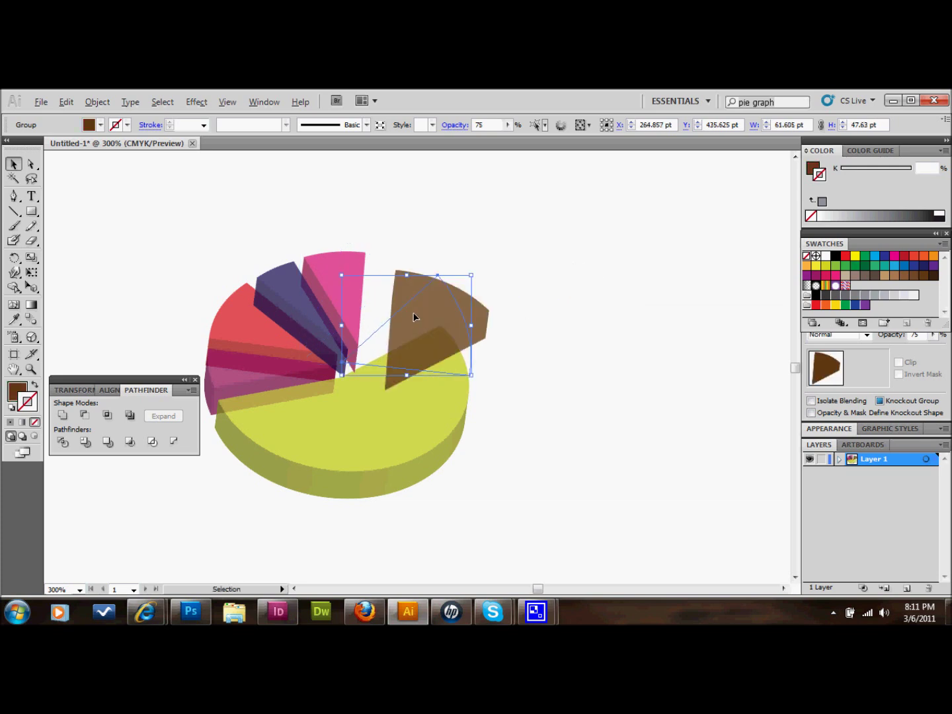
{"action": "key", "text": "Left"}
{"action": "key", "text": "Left"}
{"action": "key", "text": "Left"}
{"action": "key", "text": "Left"}
{"action": "key", "text": "Left"}
{"action": "key", "text": "Left"}
{"action": "key", "text": "Left"}
{"action": "key", "text": "Left"}
{"action": "key", "text": "Left"}
{"action": "key", "text": "Left"}
{"action": "key", "text": "Left"}
{"action": "key", "text": "Left"}
{"action": "key", "text": "Left"}
{"action": "key", "text": "Left"}
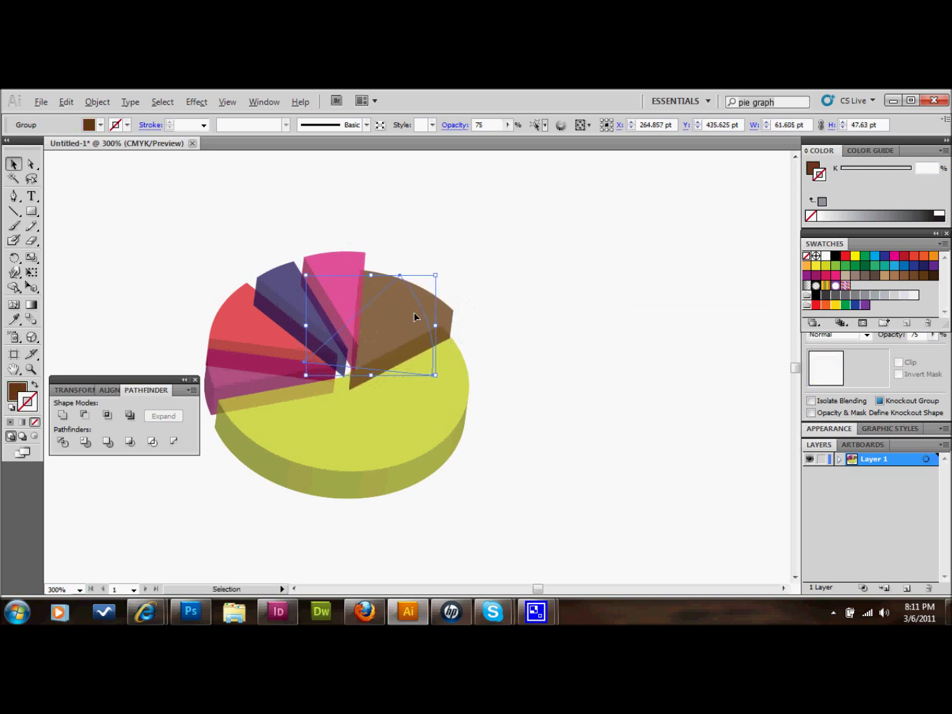
{"action": "key", "text": "Left"}
{"action": "key", "text": "Left"}
{"action": "key", "text": "Up"}
{"action": "key", "text": "Up"}
{"action": "key", "text": "Up"}
{"action": "key", "text": "Up"}
{"action": "key", "text": "Up"}
{"action": "key", "text": "Up"}
{"action": "key", "text": "Up"}
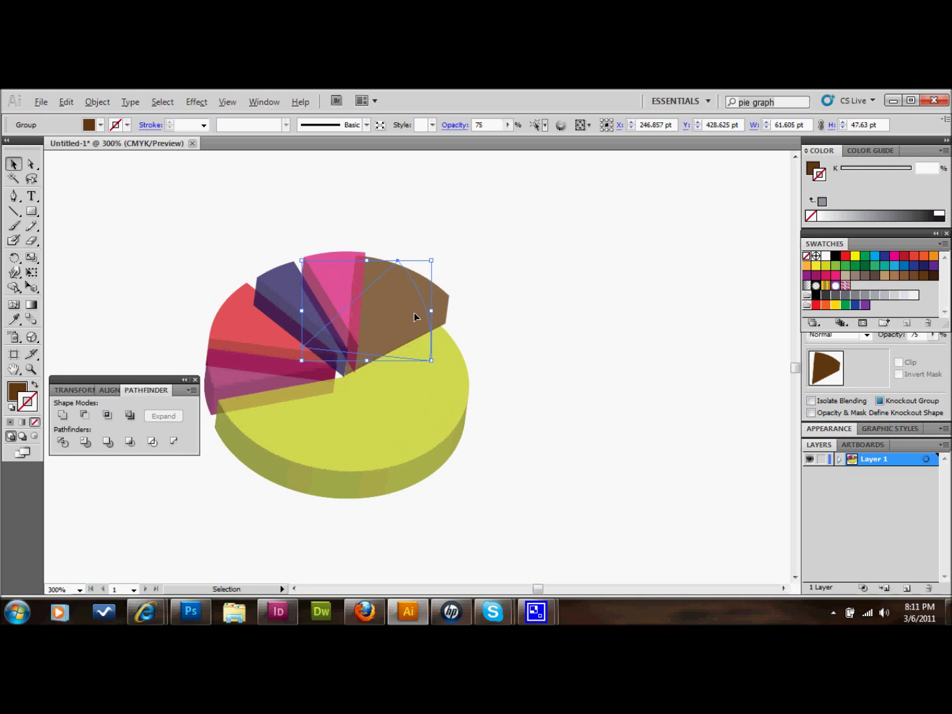
{"action": "key", "text": "Left"}
{"action": "key", "text": "Left"}
{"action": "key", "text": "Down"}
{"action": "key", "text": "Down"}
{"action": "key", "text": "Down"}
{"action": "key", "text": "Down"}
{"action": "key", "text": "Down"}
{"action": "key", "text": "Down"}
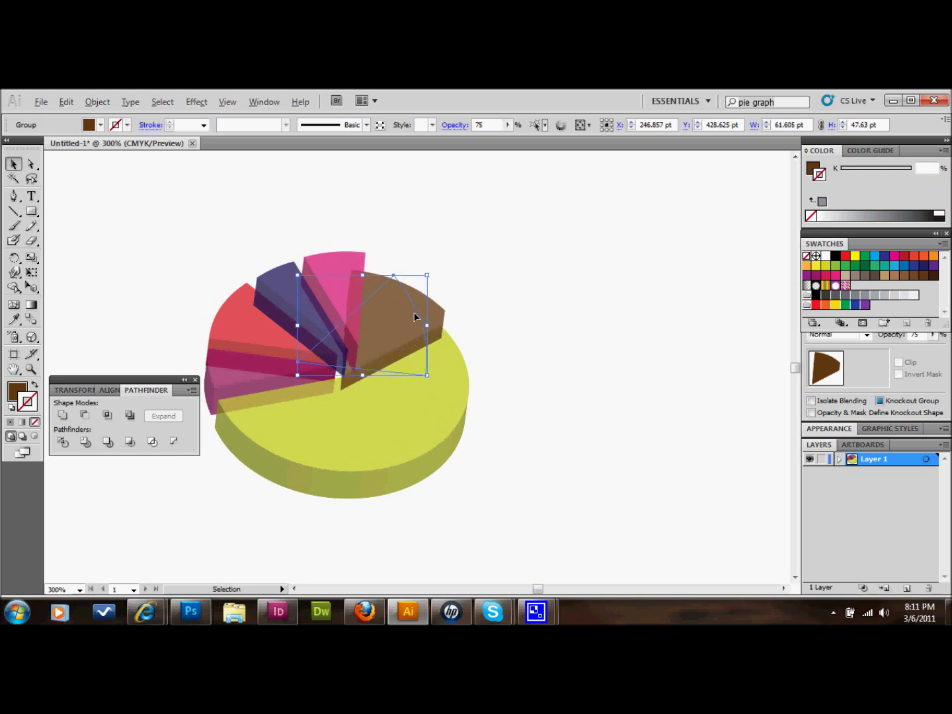
{"action": "key", "text": "Left"}
{"action": "key", "text": "Left"}
{"action": "key", "text": "Left"}
{"action": "key", "text": "Left"}
{"action": "key", "text": "Left"}
{"action": "key", "text": "Left"}
{"action": "key", "text": "Left"}
{"action": "key", "text": "Down"}
{"action": "key", "text": "Down"}
{"action": "key", "text": "Down"}
{"action": "key", "text": "Down"}
{"action": "key", "text": "Down"}
{"action": "key", "text": "Down"}
{"action": "key", "text": "Down"}
{"action": "key", "text": "Down"}
{"action": "key", "text": "Down"}
{"action": "key", "text": "Down"}
{"action": "key", "text": "Down"}
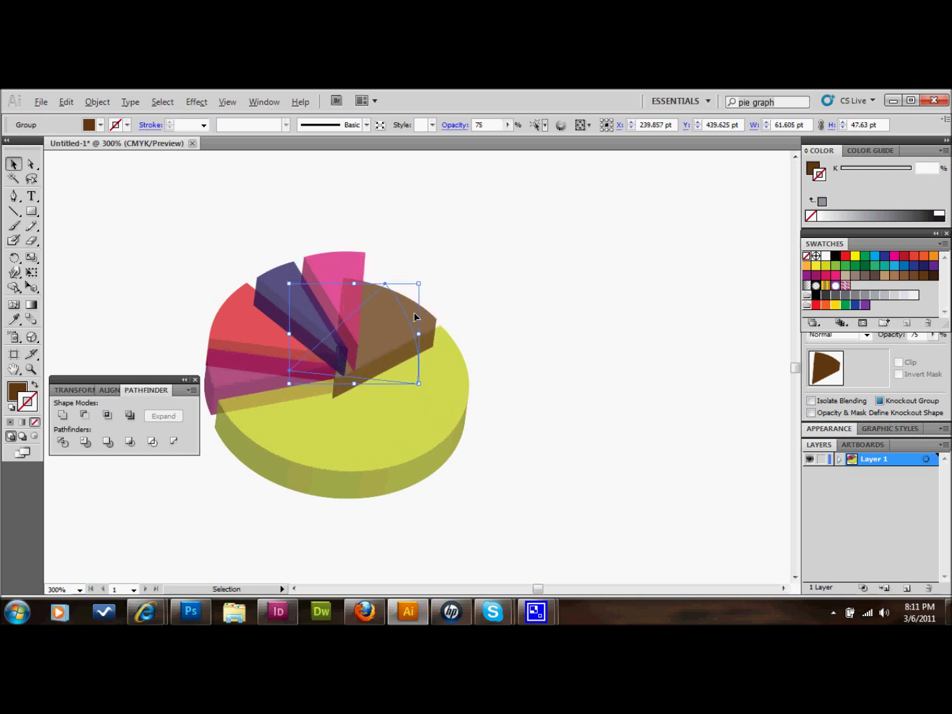
{"action": "left_click_drag", "start_coordinate": [414, 319], "coordinate": [220, 378]}
{"action": "left_click", "coordinate": [222, 379]}
{"action": "key", "text": "Down"}
{"action": "key", "text": "Down"}
{"action": "key", "text": "Down"}
{"action": "key", "text": "Down"}
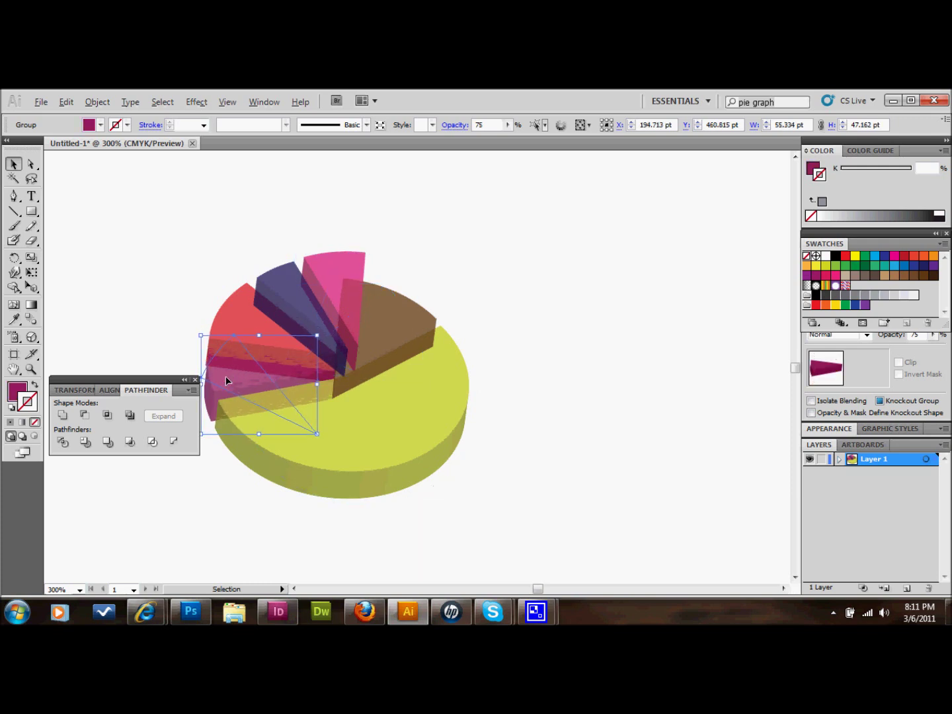
Step: Nudge the red wedge down and the purple wedge down and to the left
{"action": "left_click", "coordinate": [241, 320]}
{"action": "key", "text": "Down"}
{"action": "key", "text": "Down"}
{"action": "key", "text": "Down"}
{"action": "key", "text": "Down"}
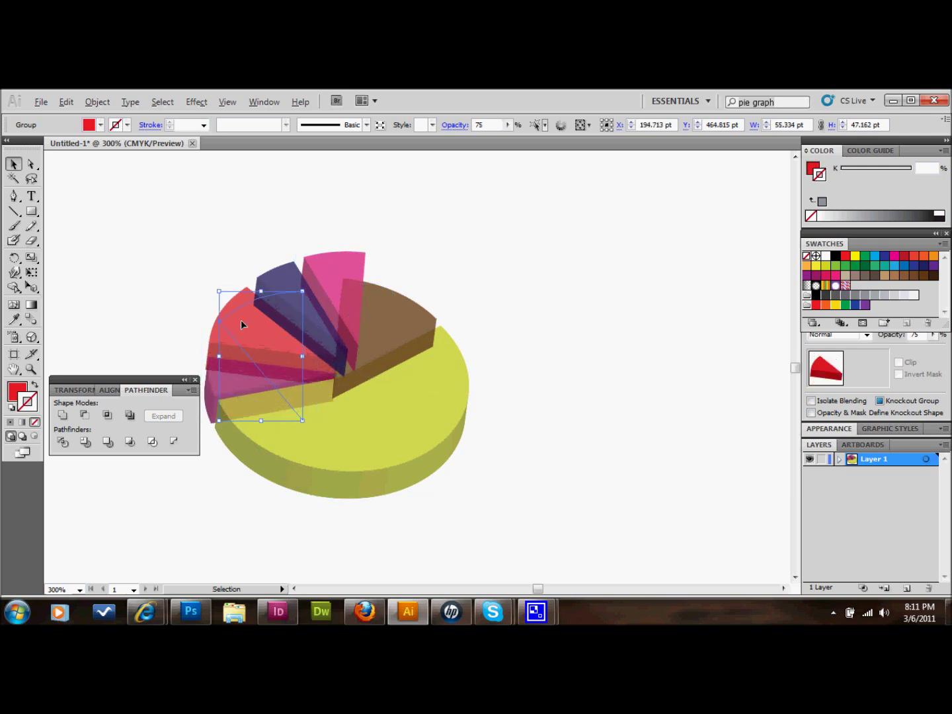
{"action": "key", "text": "Down"}
{"action": "key", "text": "Down"}
{"action": "key", "text": "Down"}
{"action": "left_click", "coordinate": [275, 289]}
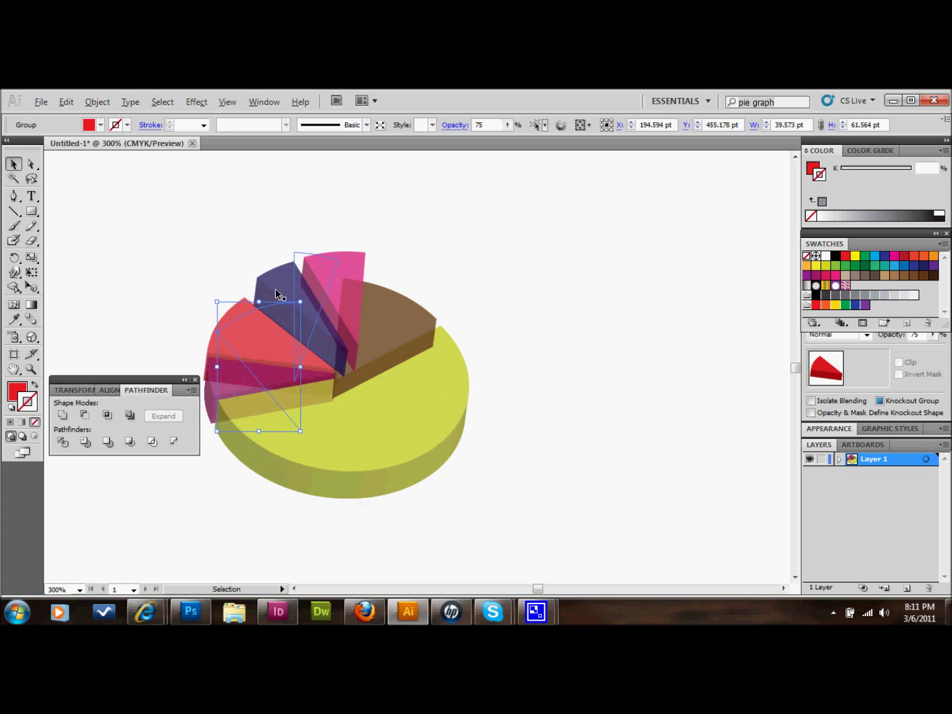
{"action": "key", "text": "Down"}
{"action": "key", "text": "Down"}
{"action": "key", "text": "Down"}
{"action": "key", "text": "Down"}
{"action": "key", "text": "Down"}
{"action": "key", "text": "Down"}
{"action": "key", "text": "Left"}
{"action": "key", "text": "Left"}
{"action": "key", "text": "Left"}
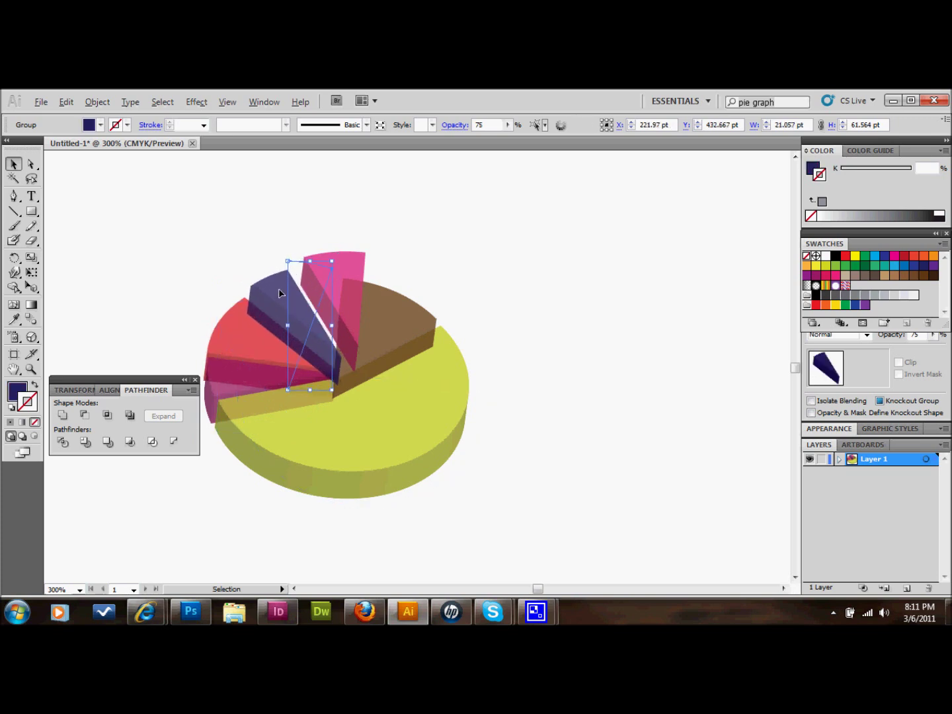
{"action": "key", "text": "Down"}
{"action": "key", "text": "Down"}
{"action": "key", "text": "Left"}
{"action": "key", "text": "Left"}
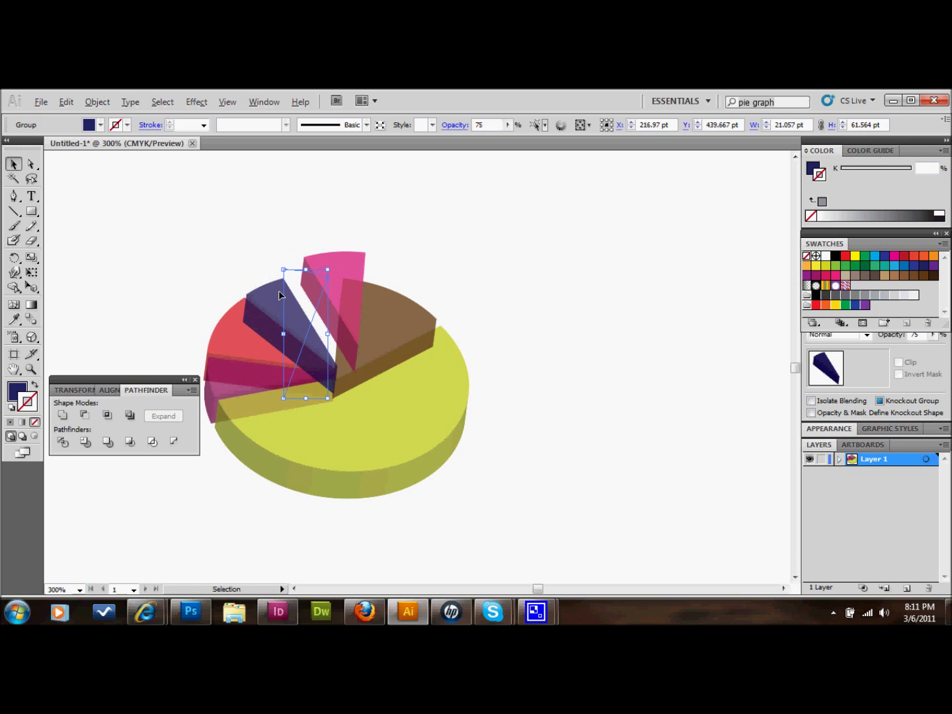
{"action": "key", "text": "Right"}
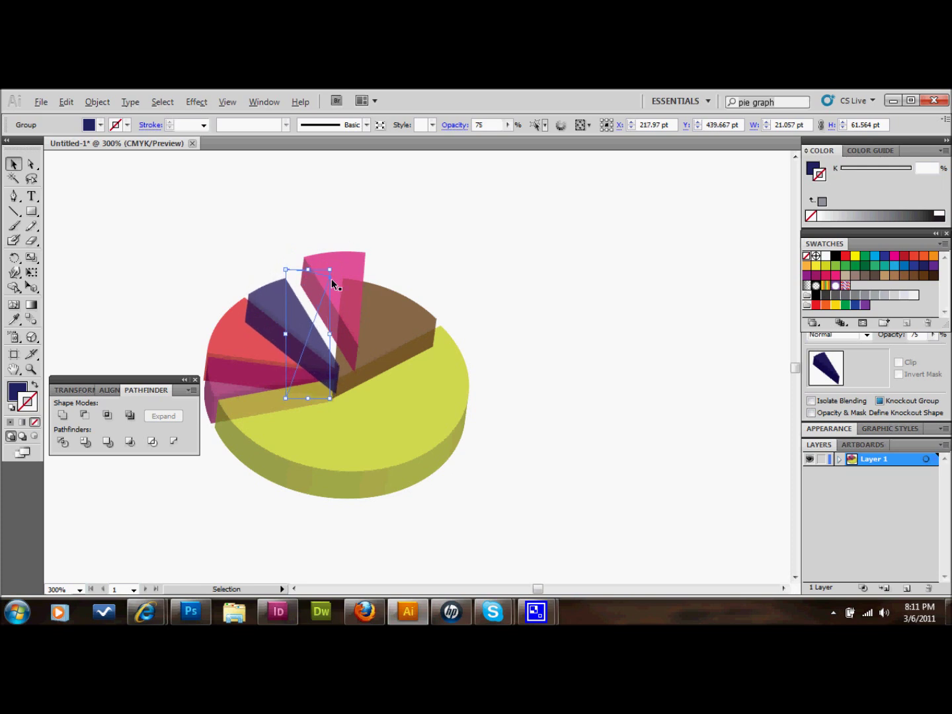
Step: Nudge the pink wedge left and down, and fine-tune the brown wedge's position
{"action": "left_click", "coordinate": [331, 282]}
{"action": "key", "text": "Left"}
{"action": "key", "text": "Left"}
{"action": "key", "text": "Left"}
{"action": "key", "text": "Left"}
{"action": "key", "text": "Left"}
{"action": "key", "text": "Left"}
{"action": "key", "text": "Left"}
{"action": "key", "text": "Left"}
{"action": "key", "text": "Left"}
{"action": "key", "text": "Left"}
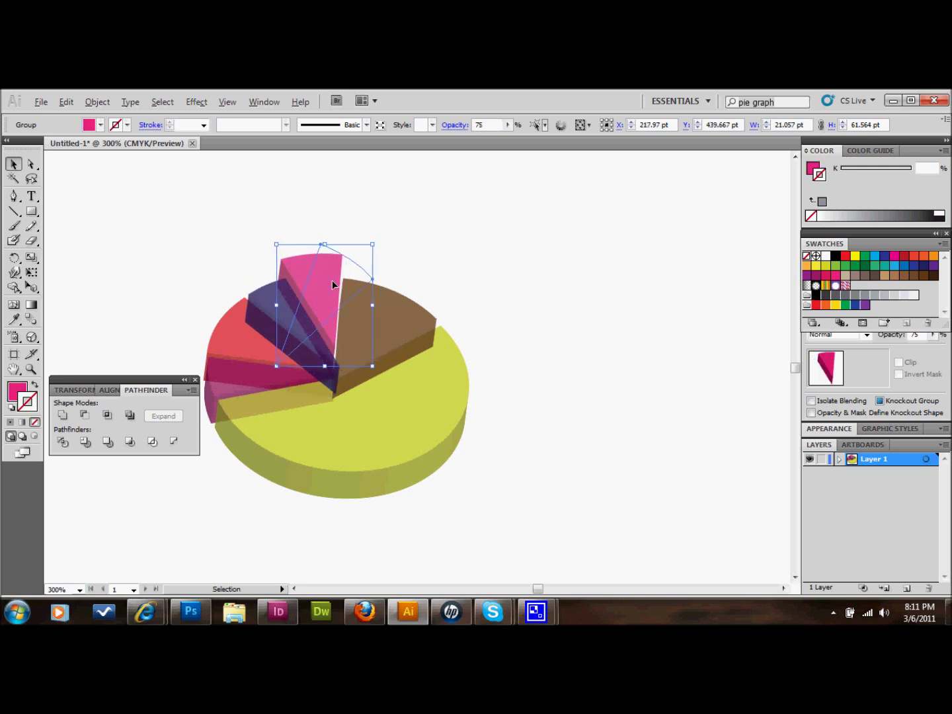
{"action": "key", "text": "Down"}
{"action": "key", "text": "Down"}
{"action": "key", "text": "Down"}
{"action": "key", "text": "Down"}
{"action": "key", "text": "Down"}
{"action": "key", "text": "Down"}
{"action": "key", "text": "Down"}
{"action": "key", "text": "Down"}
{"action": "key", "text": "Down"}
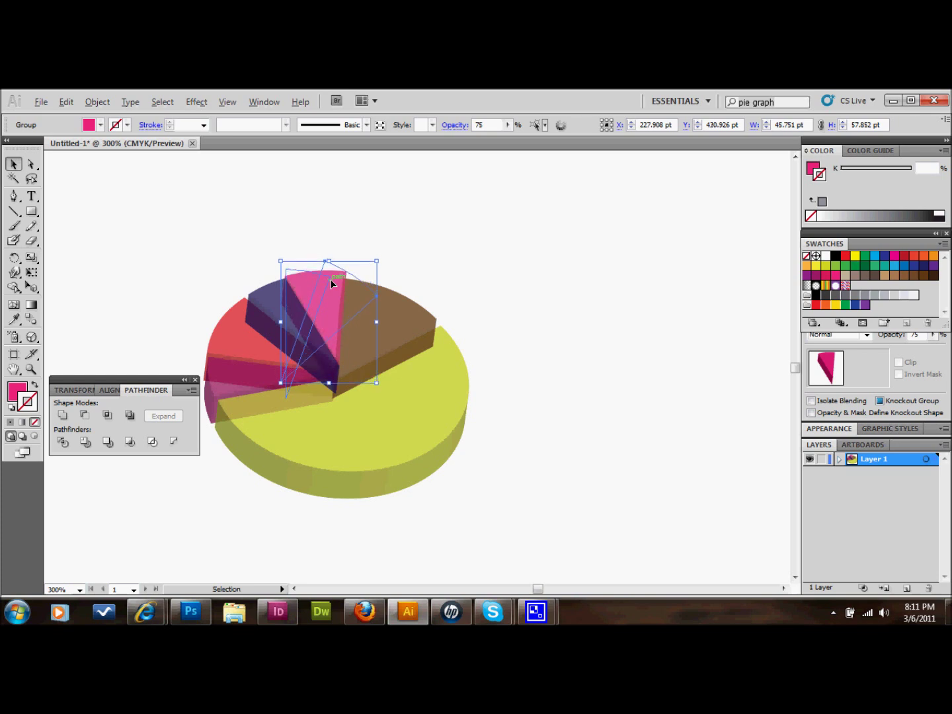
{"action": "left_click", "coordinate": [388, 312]}
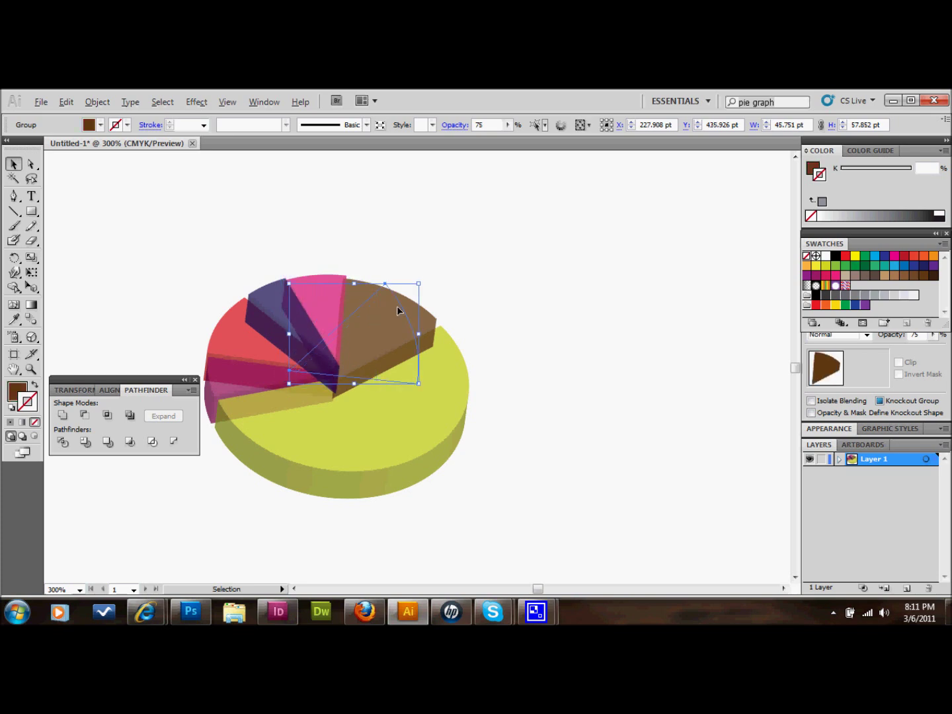
{"action": "key", "text": "Right"}
{"action": "key", "text": "Right"}
{"action": "key", "text": "Right"}
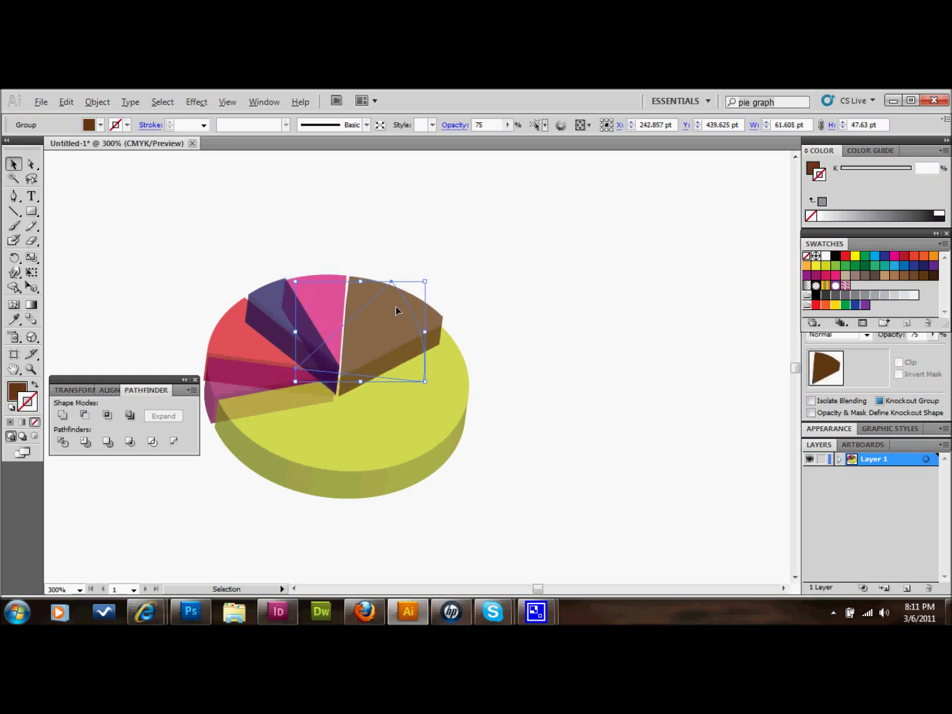
{"action": "key", "text": "Left"}
{"action": "key", "text": "Up"}
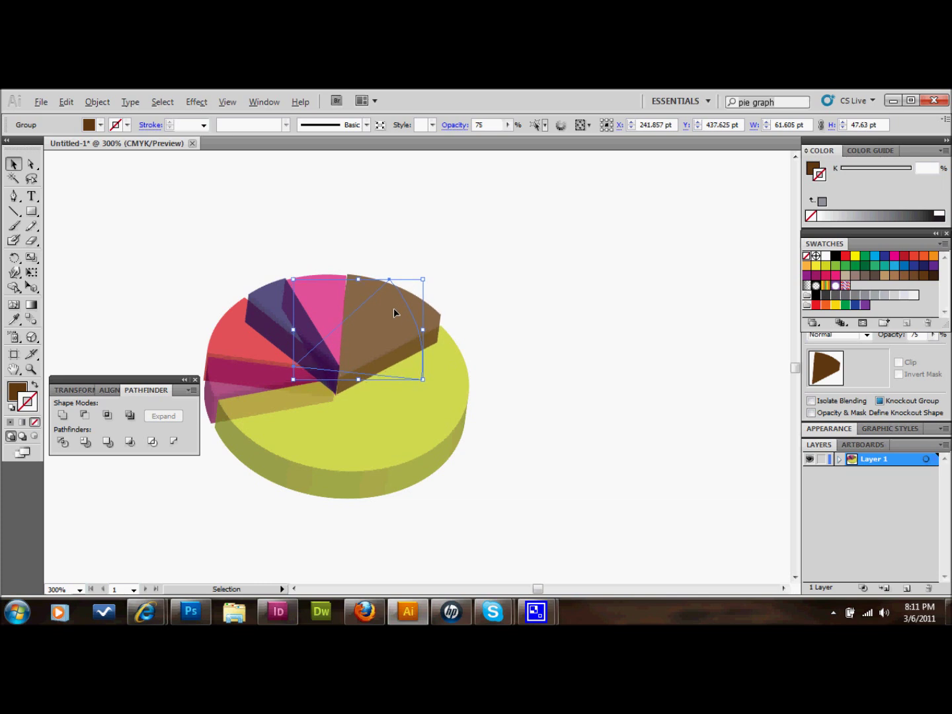
{"action": "key", "text": "Right"}
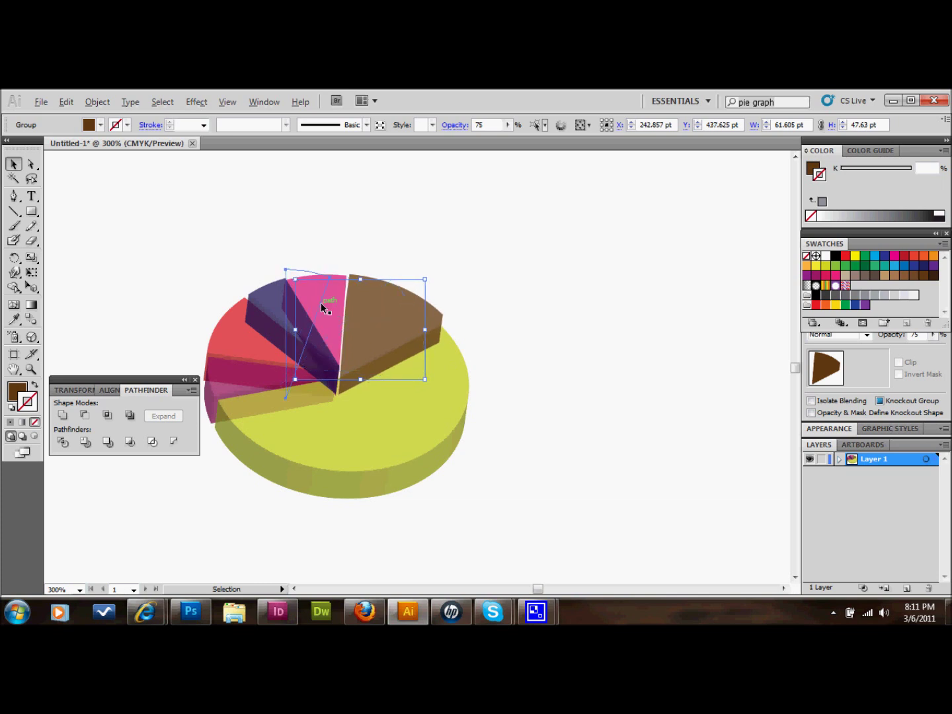
Step: Nudge the crimson wedge down, the red wedge left, and the purple wedge up-left
{"action": "left_click", "coordinate": [323, 303]}
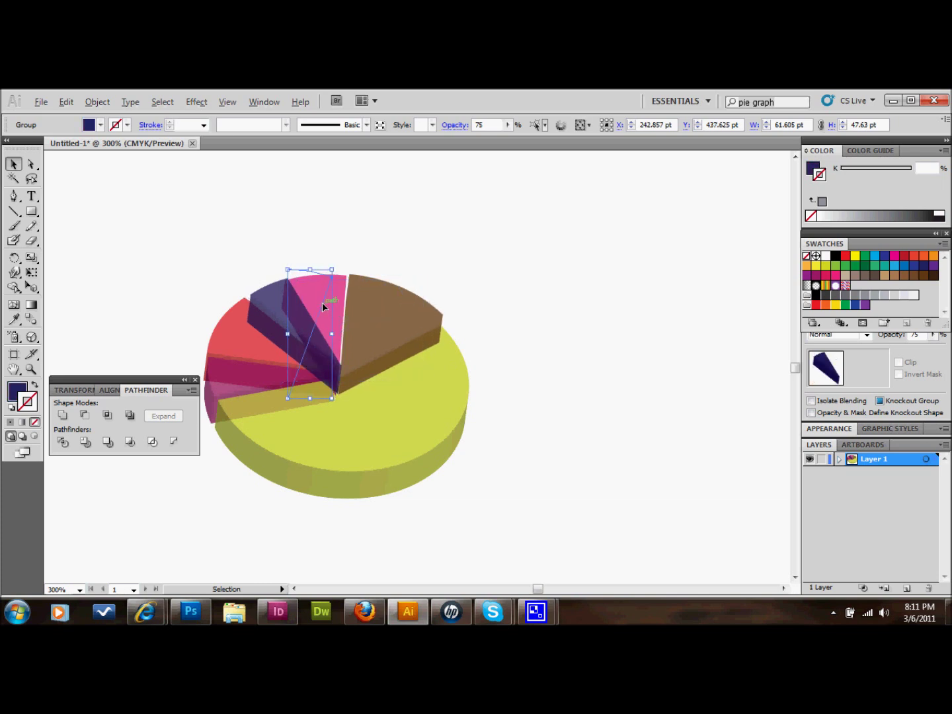
{"action": "left_click", "coordinate": [222, 378]}
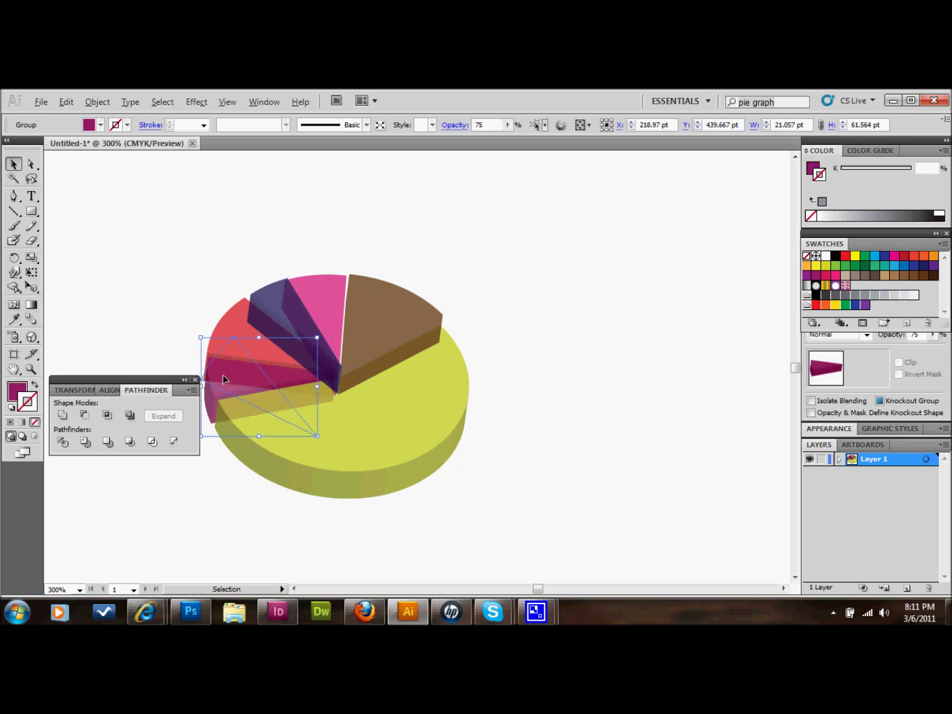
{"action": "key", "text": "Down"}
{"action": "left_click", "coordinate": [225, 321]}
{"action": "key", "text": "Left"}
{"action": "key", "text": "Left"}
{"action": "key", "text": "Left"}
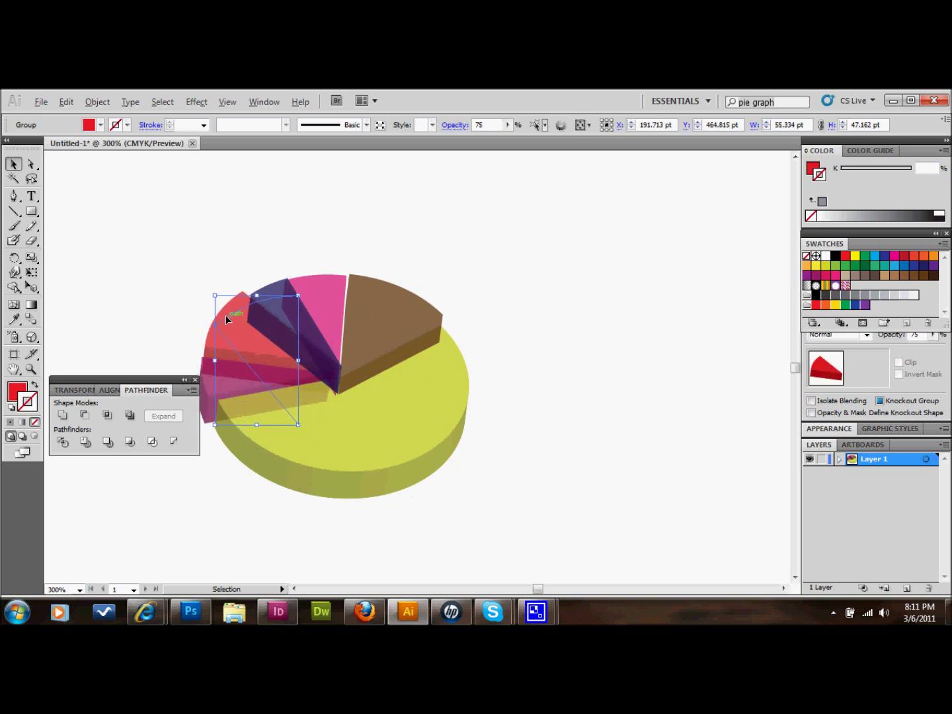
{"action": "left_click", "coordinate": [267, 313]}
{"action": "key", "text": "Up"}
{"action": "key", "text": "Up"}
{"action": "key", "text": "Up"}
{"action": "key", "text": "Up"}
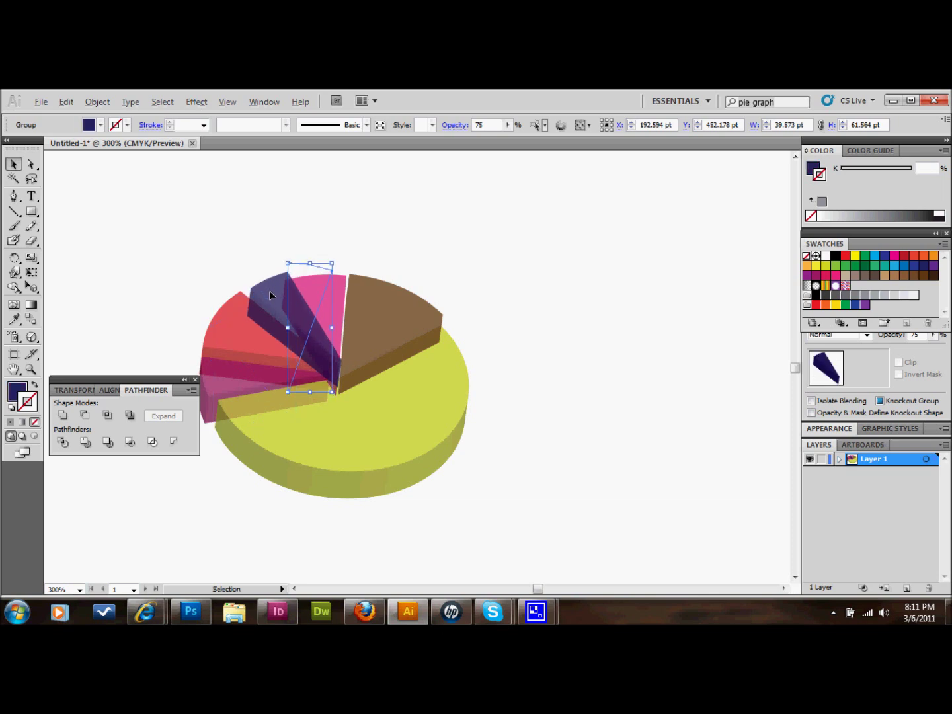
{"action": "key", "text": "Left"}
Step: Shift the pink and brown wedges up and slightly to the right
{"action": "left_click", "coordinate": [323, 293]}
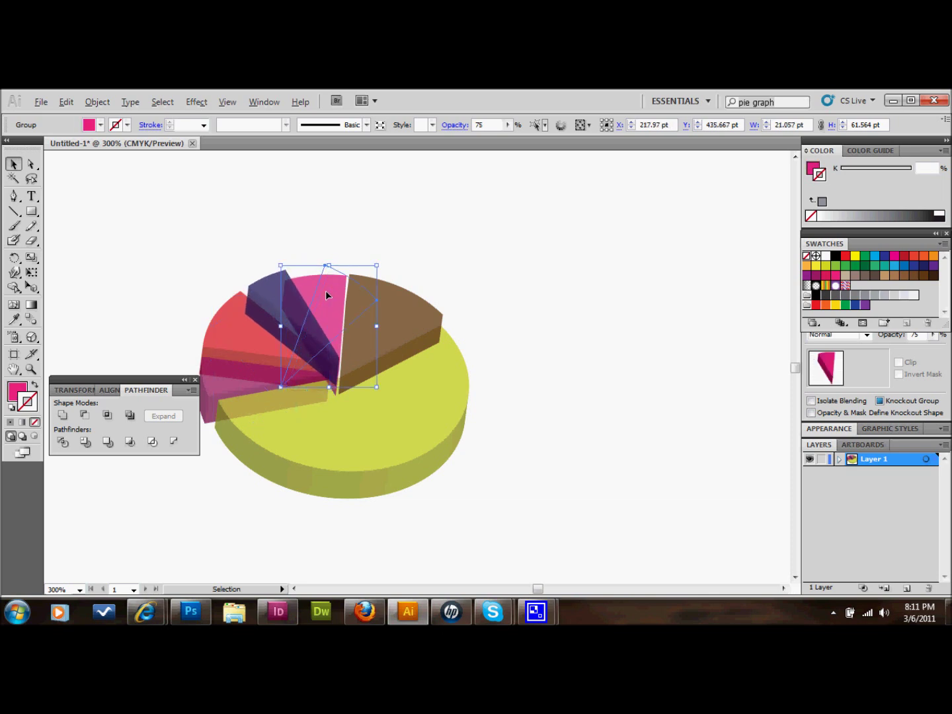
{"action": "key", "text": "Up"}
{"action": "key", "text": "Up"}
{"action": "key", "text": "Up"}
{"action": "key", "text": "Right"}
{"action": "key", "text": "Right"}
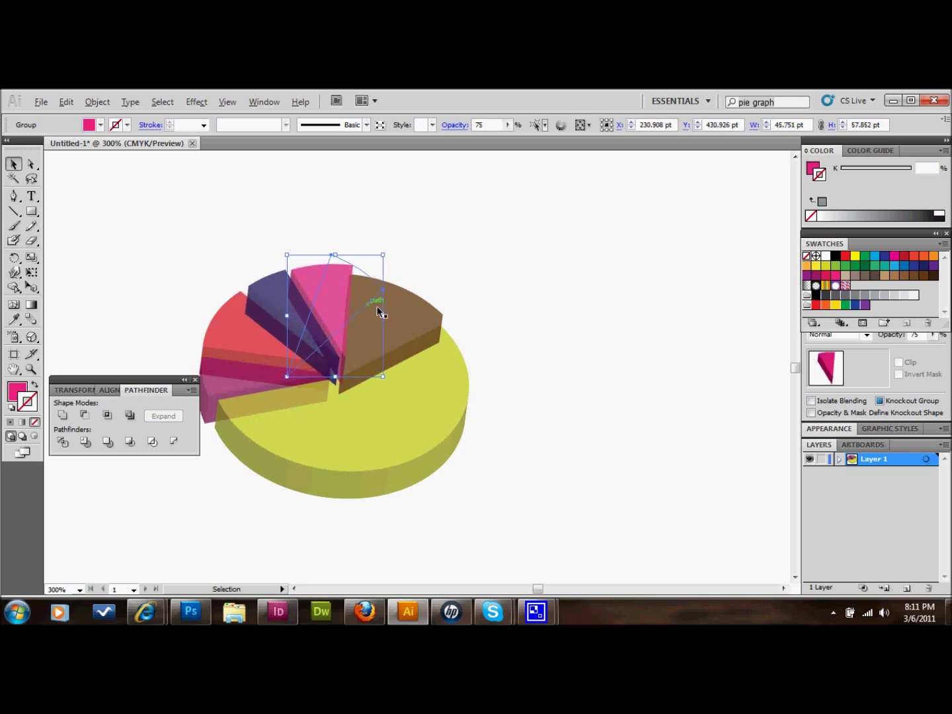
{"action": "left_click", "coordinate": [392, 307]}
{"action": "key", "text": "Up"}
{"action": "key", "text": "Up"}
{"action": "key", "text": "Up"}
{"action": "key", "text": "Right"}
{"action": "key", "text": "Right"}
{"action": "key", "text": "Up"}
{"action": "key", "text": "Up"}
{"action": "key", "text": "Up"}
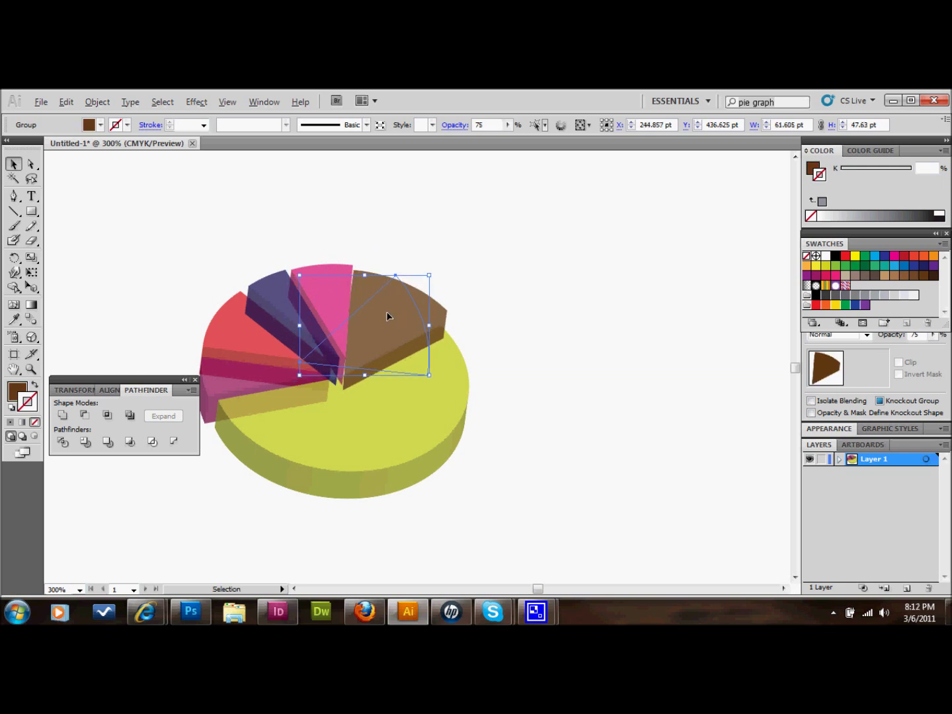
{"action": "key", "text": "Right"}
{"action": "key", "text": "Right"}
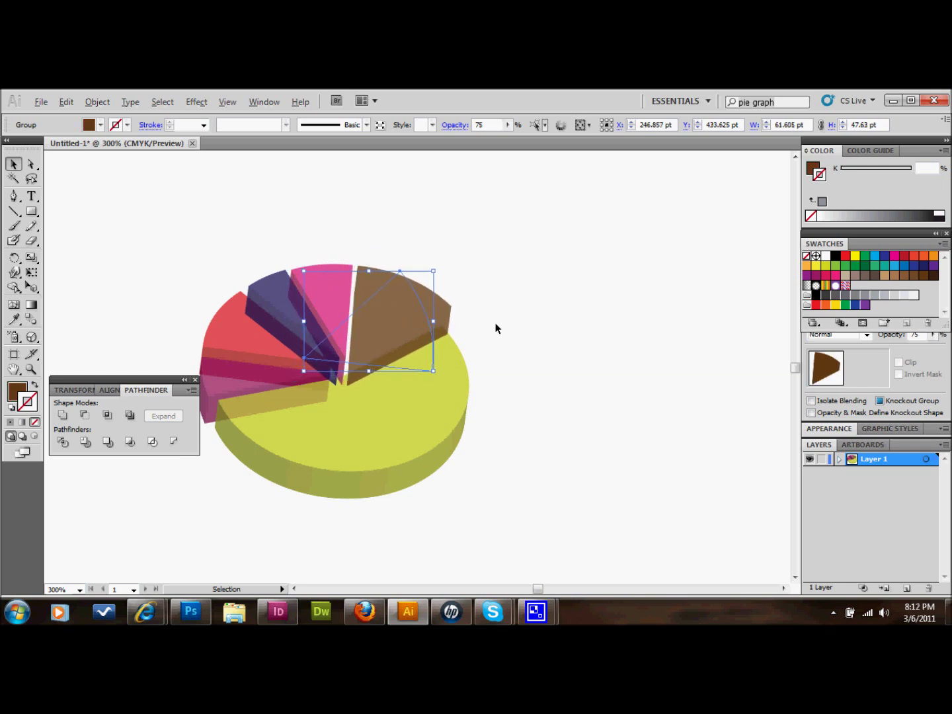
Step: Nudge the yellow slice right and down, then back up and slightly left into place
{"action": "left_click", "coordinate": [434, 414]}
{"action": "key", "text": "Right"}
{"action": "key", "text": "Right"}
{"action": "key", "text": "Right"}
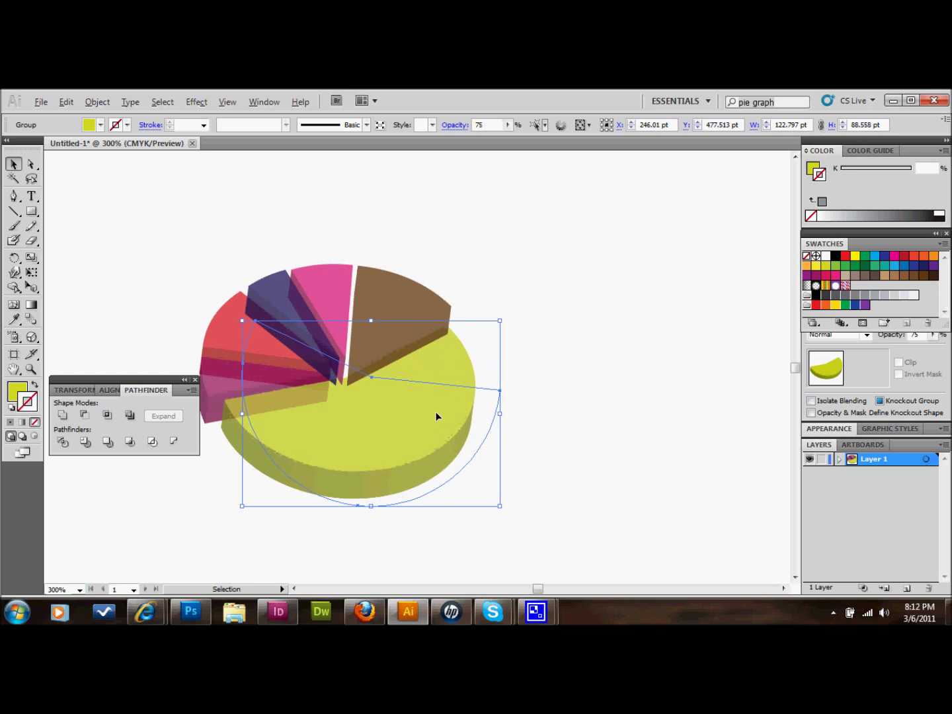
{"action": "key", "text": "Right"}
{"action": "key", "text": "Down"}
{"action": "key", "text": "Down"}
{"action": "key", "text": "Down"}
{"action": "key", "text": "Right"}
{"action": "key", "text": "Right"}
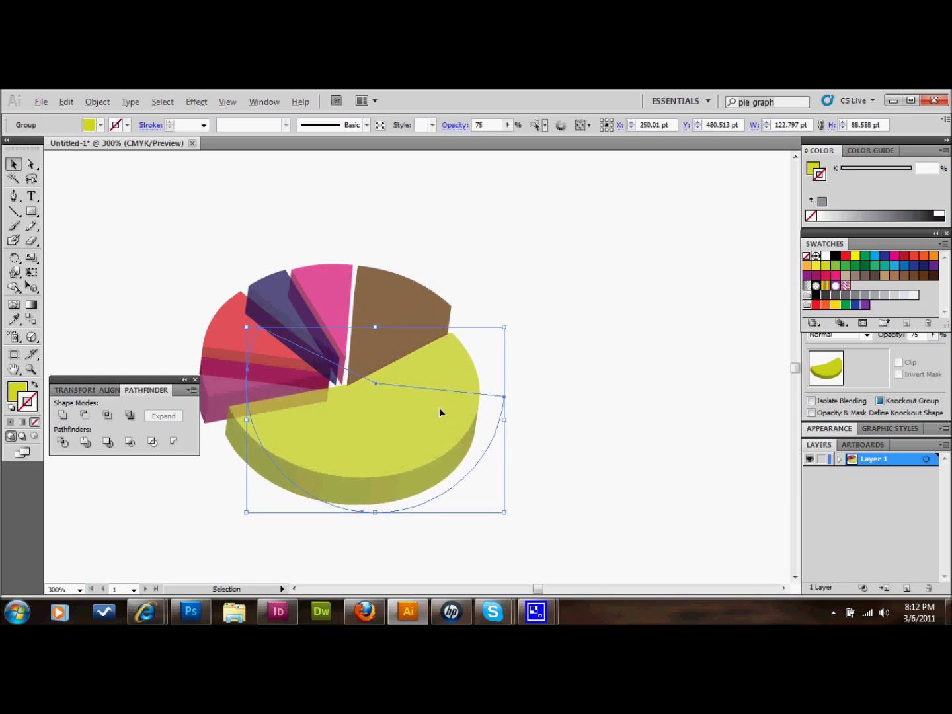
{"action": "key", "text": "Up"}
{"action": "key", "text": "Up"}
{"action": "key", "text": "Up"}
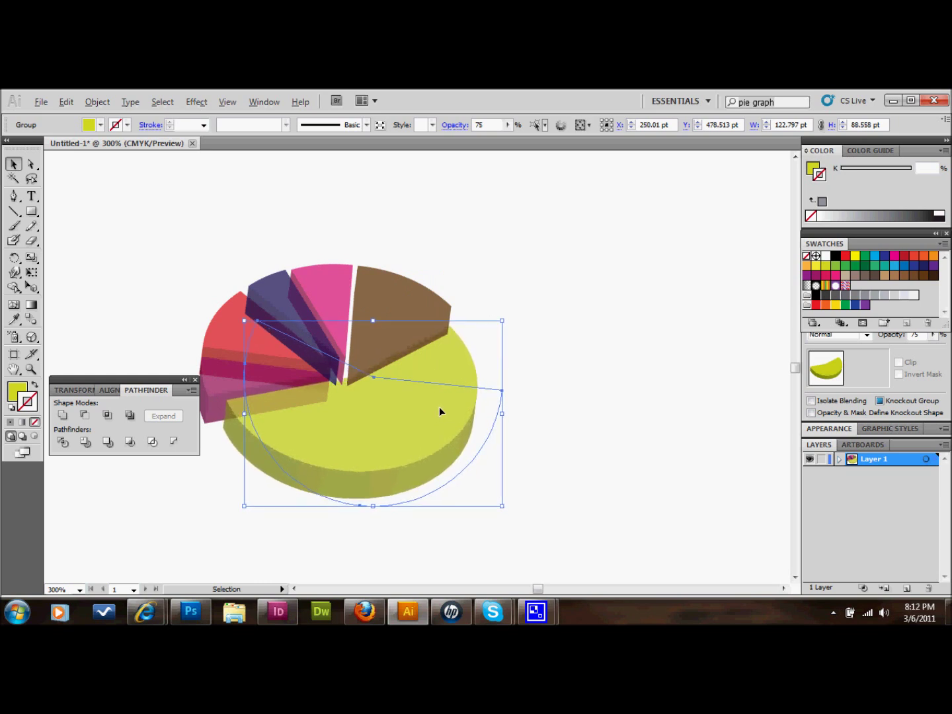
{"action": "key", "text": "Left"}
{"action": "key", "text": "Up"}
Step: Check the crimson, red and brown wedge positions, then deselect everything
{"action": "left_click", "coordinate": [232, 388]}
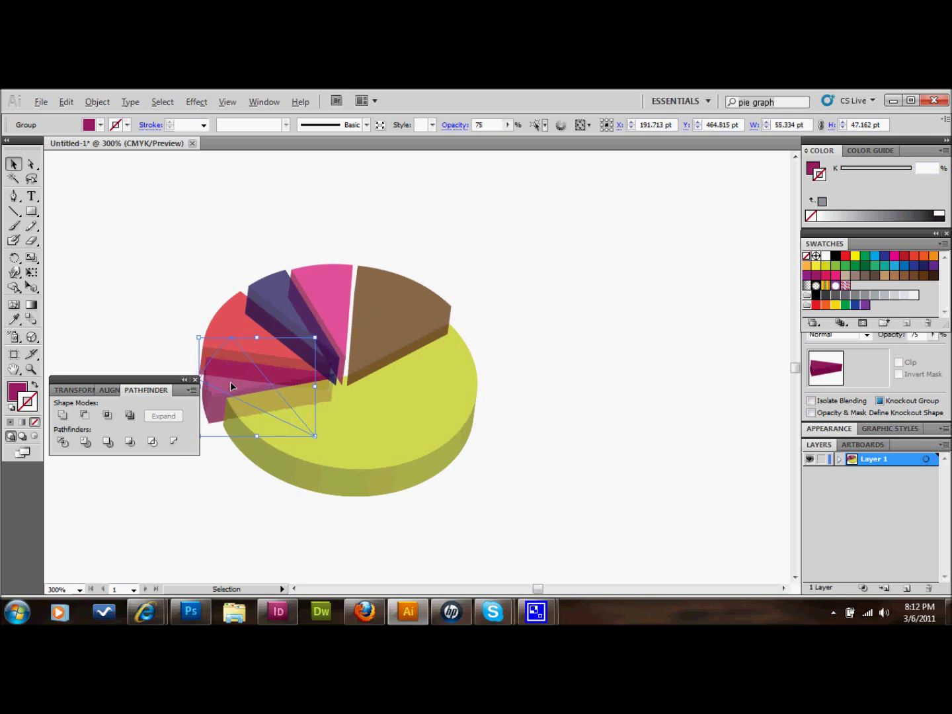
{"action": "left_click", "coordinate": [231, 318]}
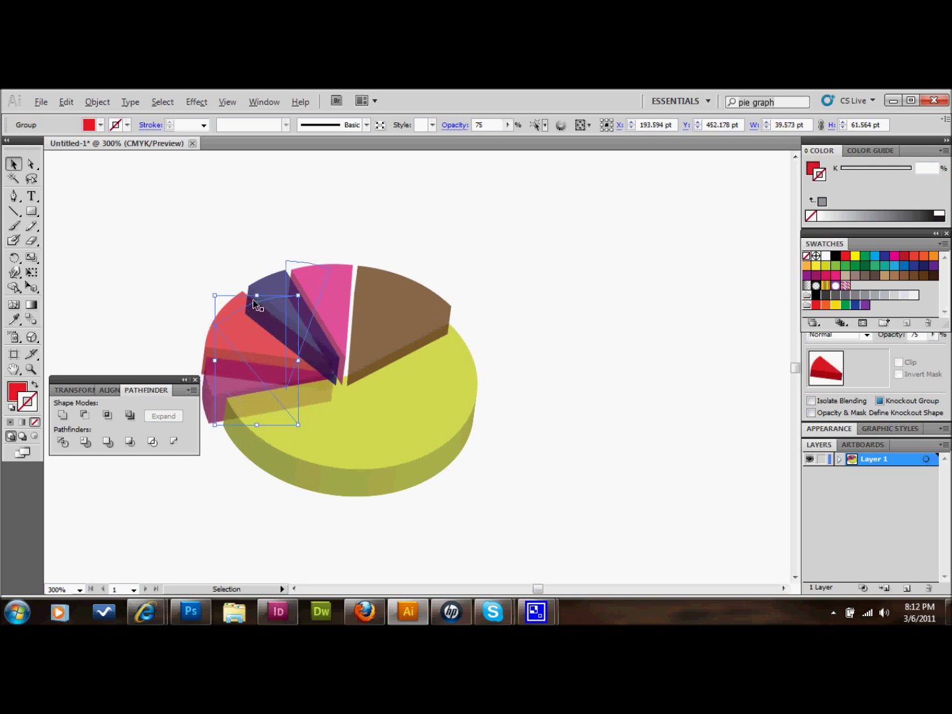
{"action": "left_click", "coordinate": [380, 331]}
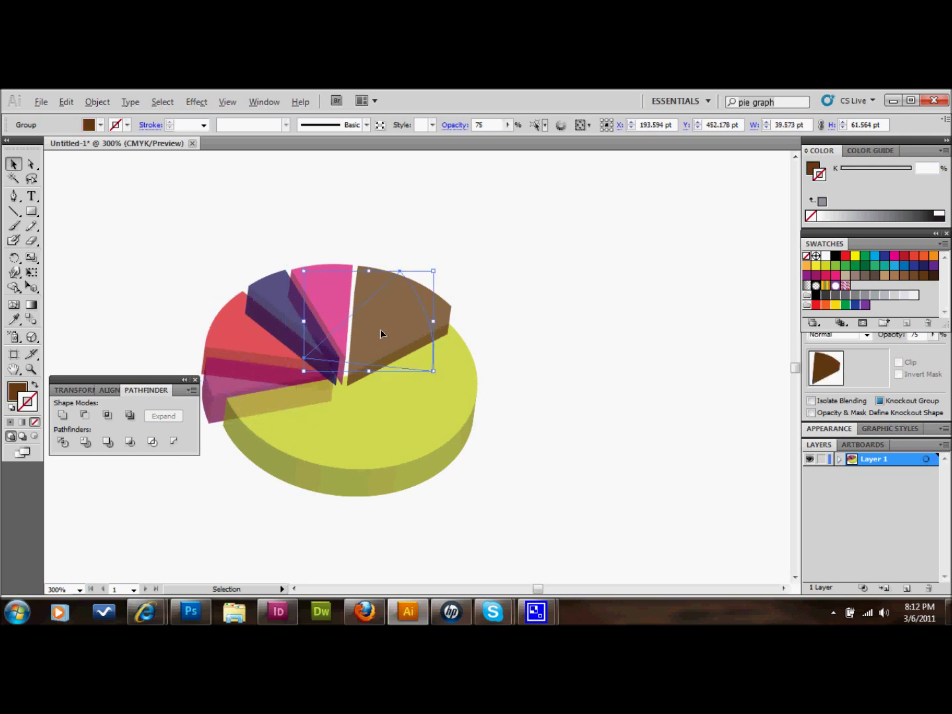
{"action": "left_click", "coordinate": [220, 386]}
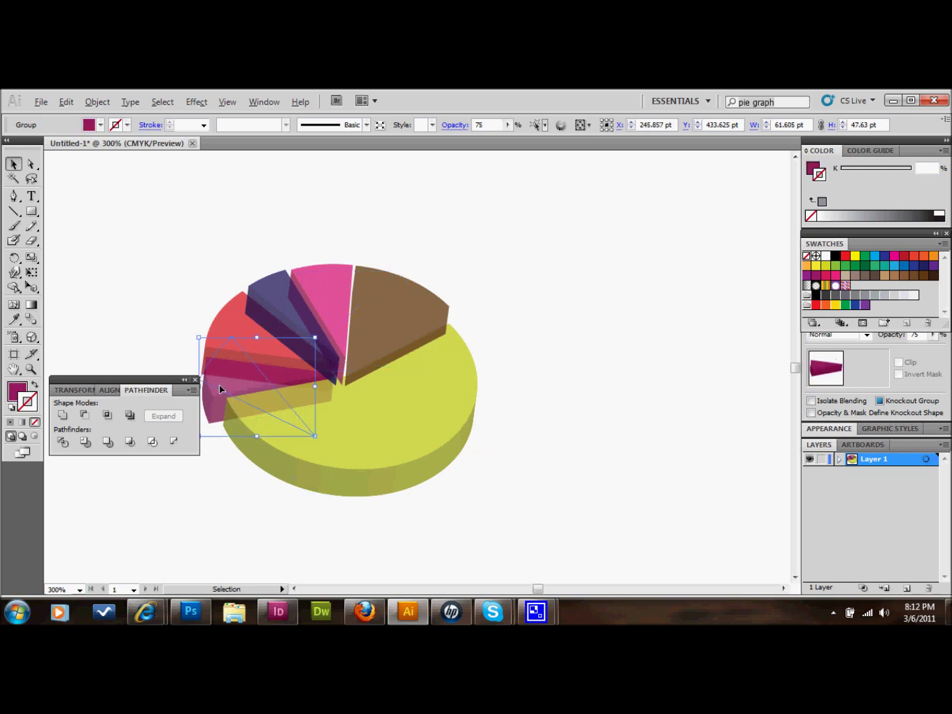
{"action": "left_click", "coordinate": [227, 333]}
{"action": "left_click", "coordinate": [547, 337]}
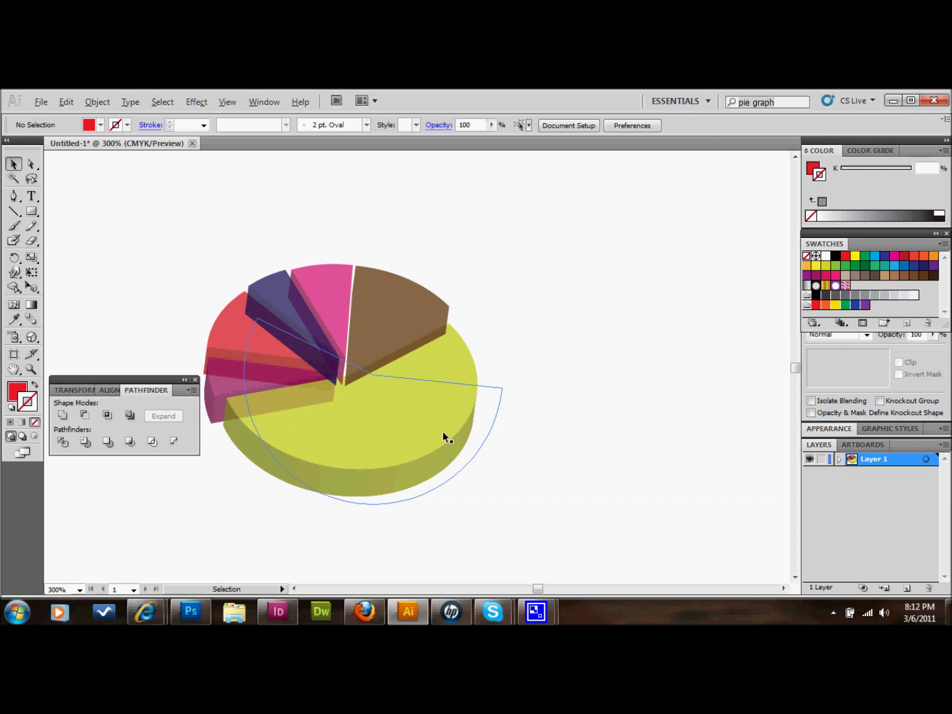
Step: Enlarge the yellow slice by its corner handle and nudge it left and down
{"action": "left_click", "coordinate": [396, 423]}
{"action": "key", "text": "Left"}
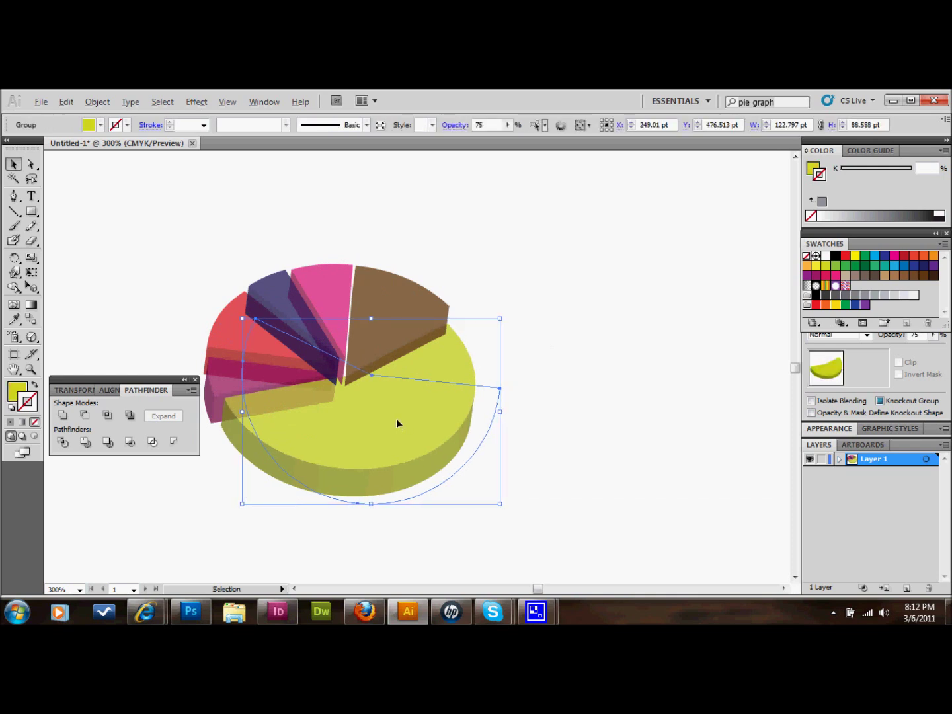
{"action": "key", "text": "Right"}
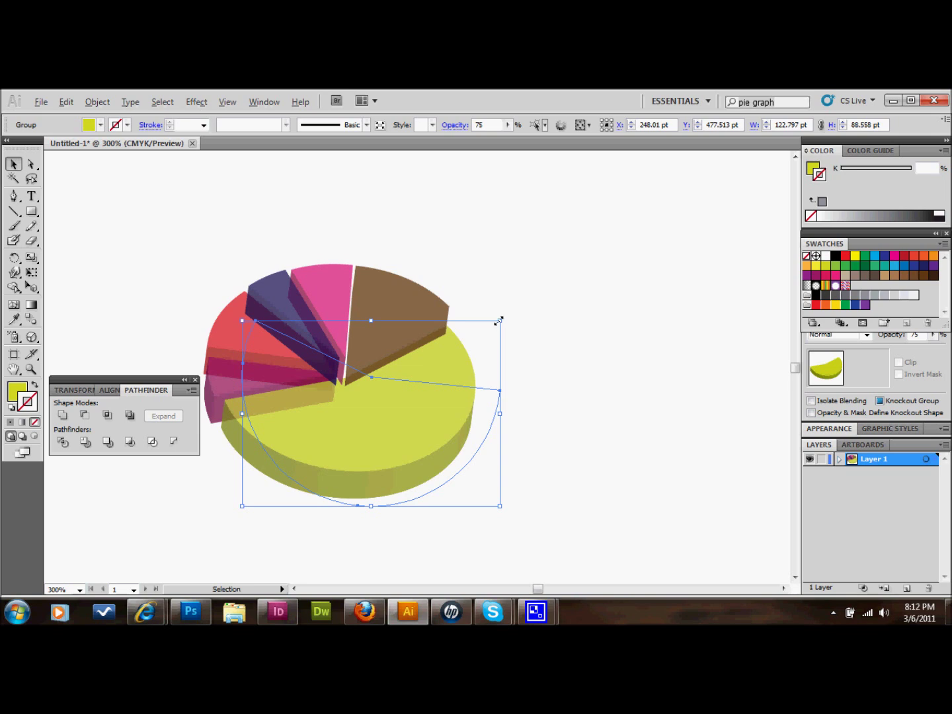
{"action": "left_click_drag", "start_coordinate": [497, 319], "coordinate": [516, 310]}
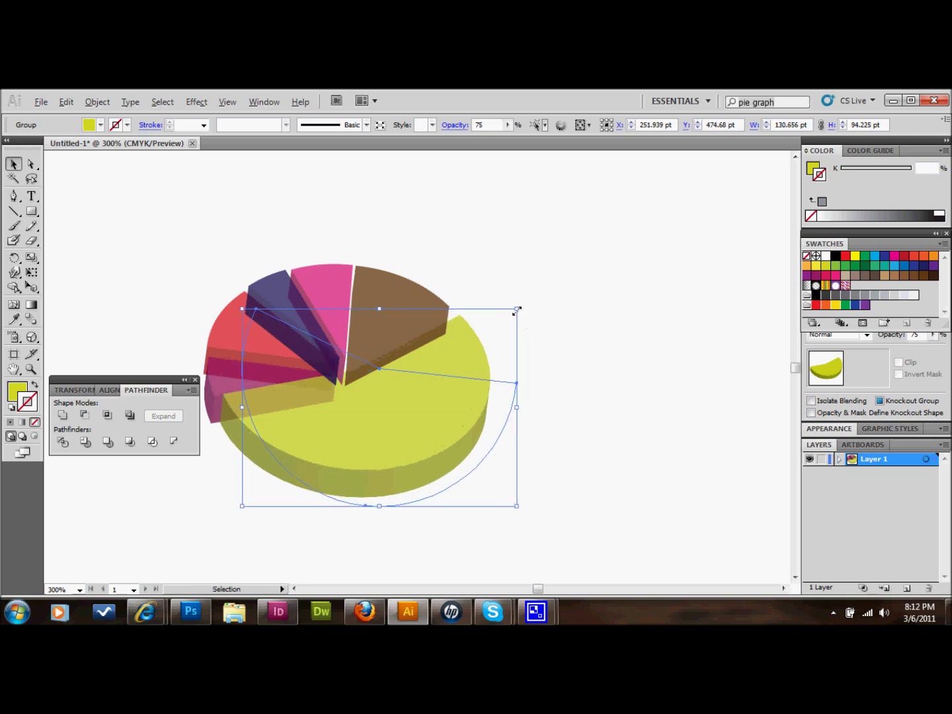
{"action": "key", "text": "Left"}
{"action": "key", "text": "Left"}
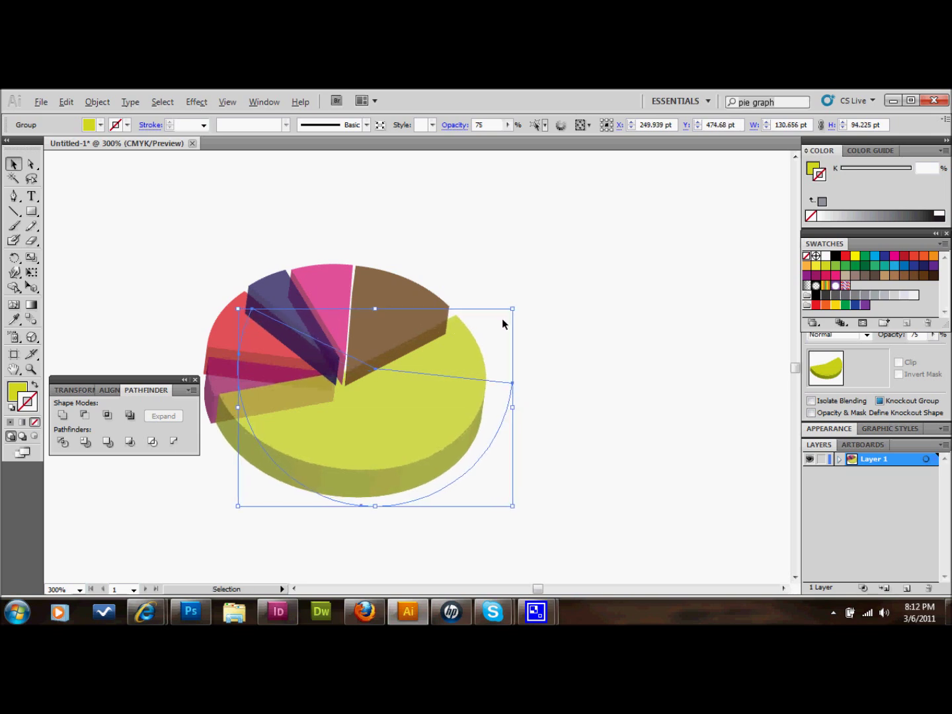
{"action": "key", "text": "Down"}
{"action": "key", "text": "Down"}
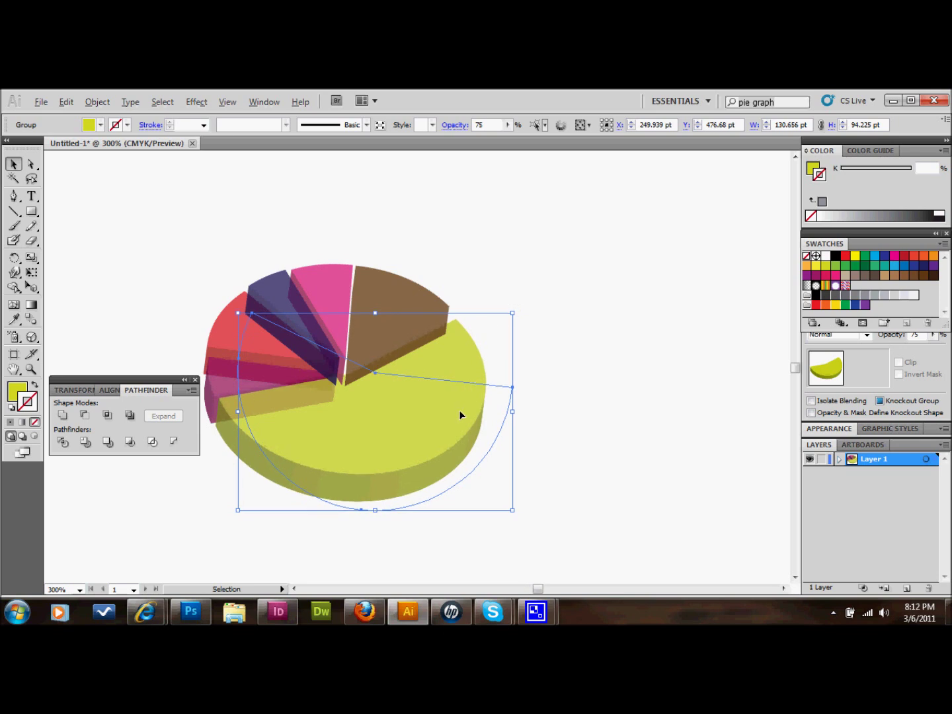
Step: Isolate the brown slice and push it down and right, away from the pie
{"action": "left_click", "coordinate": [223, 378]}
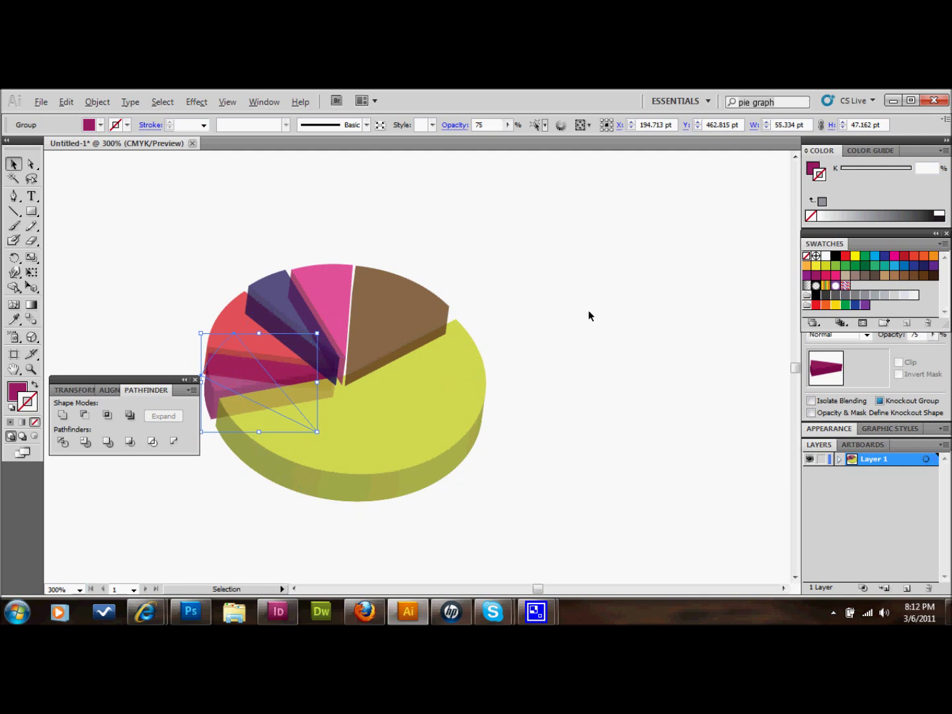
{"action": "left_click", "coordinate": [468, 316]}
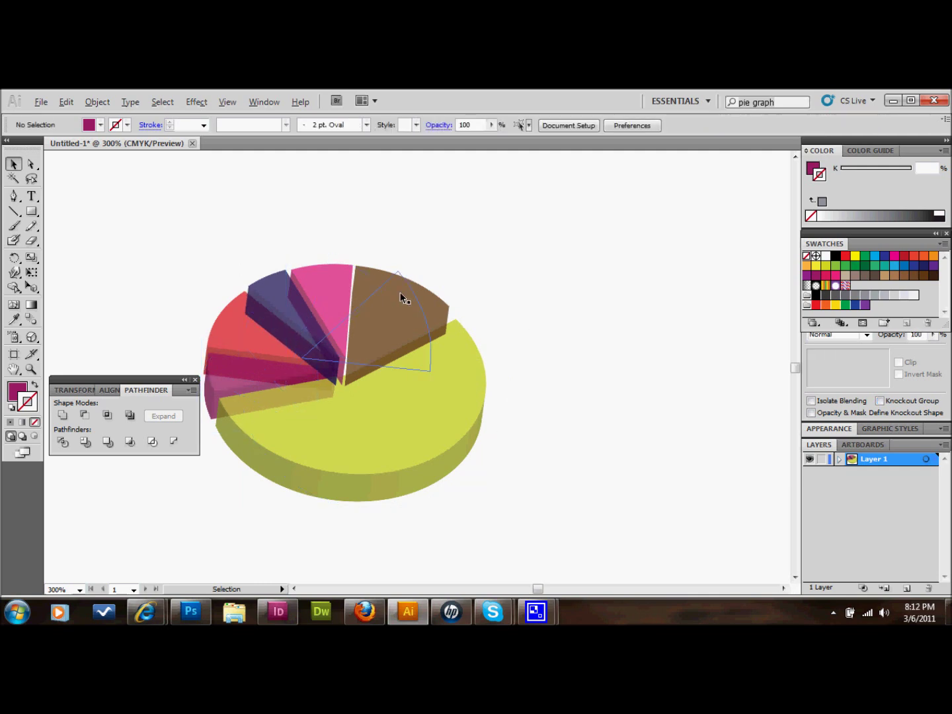
{"action": "left_click_drag", "start_coordinate": [206, 252], "coordinate": [502, 511]}
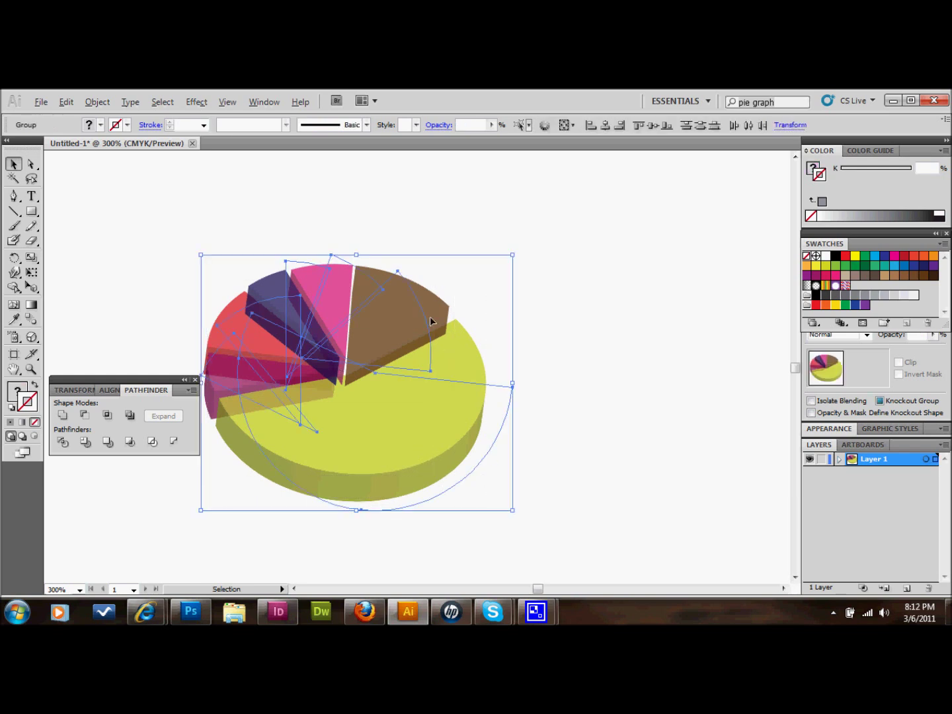
{"action": "left_click", "coordinate": [538, 261]}
{"action": "left_click", "coordinate": [393, 316]}
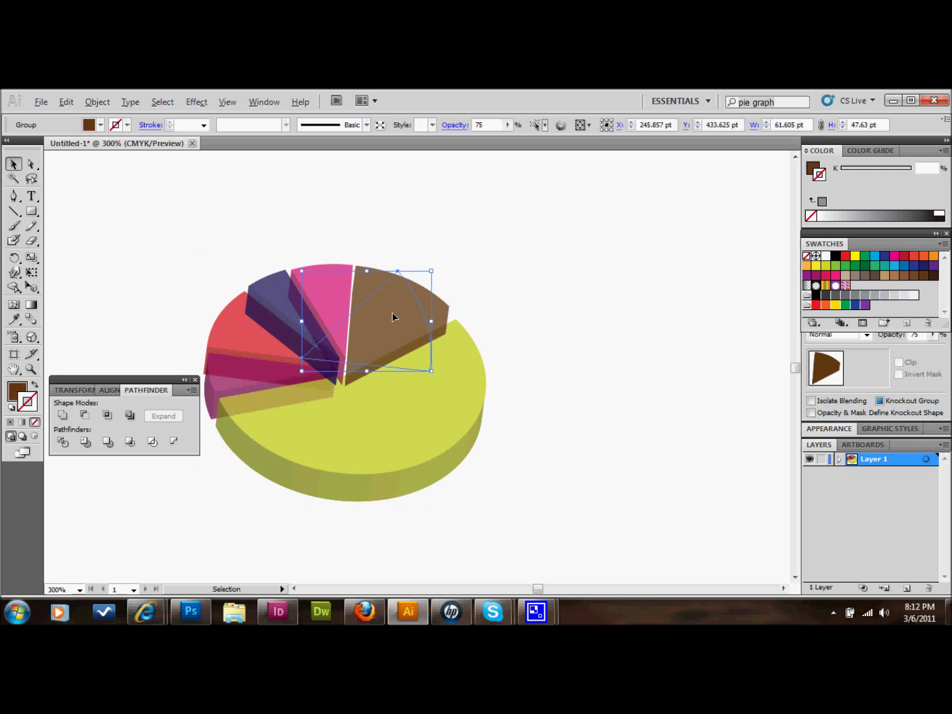
{"action": "key", "text": "Down"}
{"action": "key", "text": "Down"}
{"action": "key", "text": "Down"}
{"action": "key", "text": "Down"}
{"action": "key", "text": "Right"}
{"action": "key", "text": "Right"}
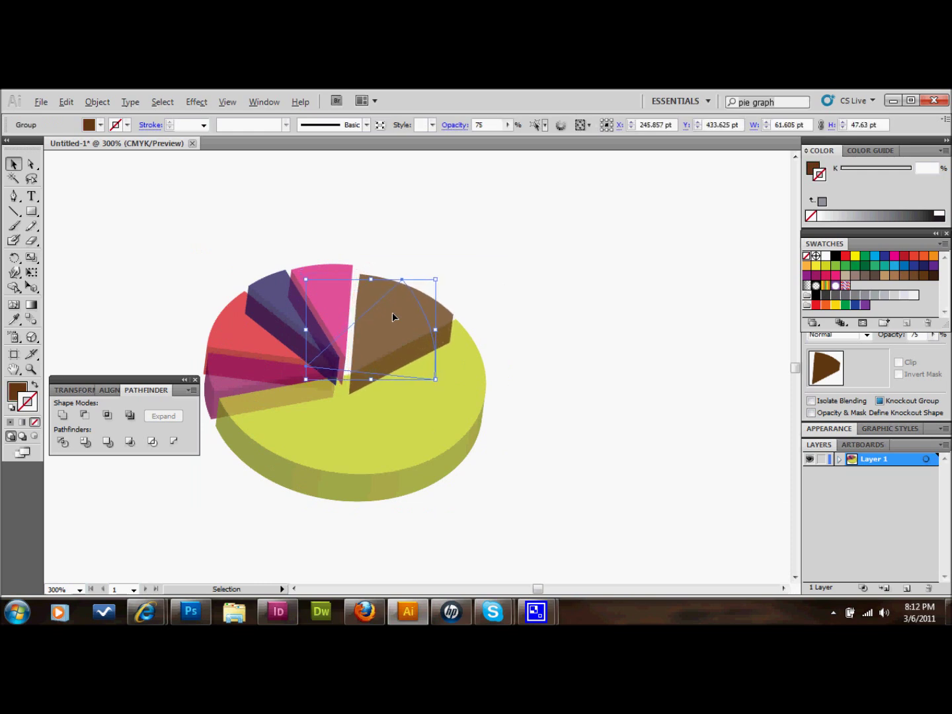
Step: Push the pink and purple slices outward, down and to the right
{"action": "left_click", "coordinate": [327, 300]}
{"action": "key", "text": "Down"}
{"action": "key", "text": "Down"}
{"action": "key", "text": "Down"}
{"action": "key", "text": "Right"}
{"action": "key", "text": "Right"}
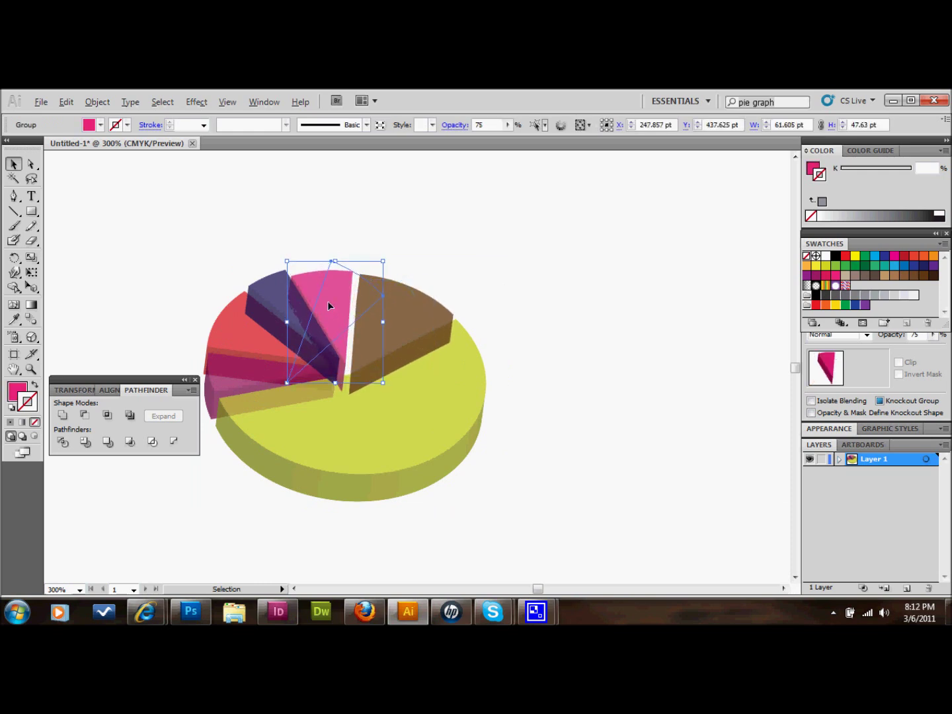
{"action": "key", "text": "Down"}
{"action": "left_click", "coordinate": [286, 308]}
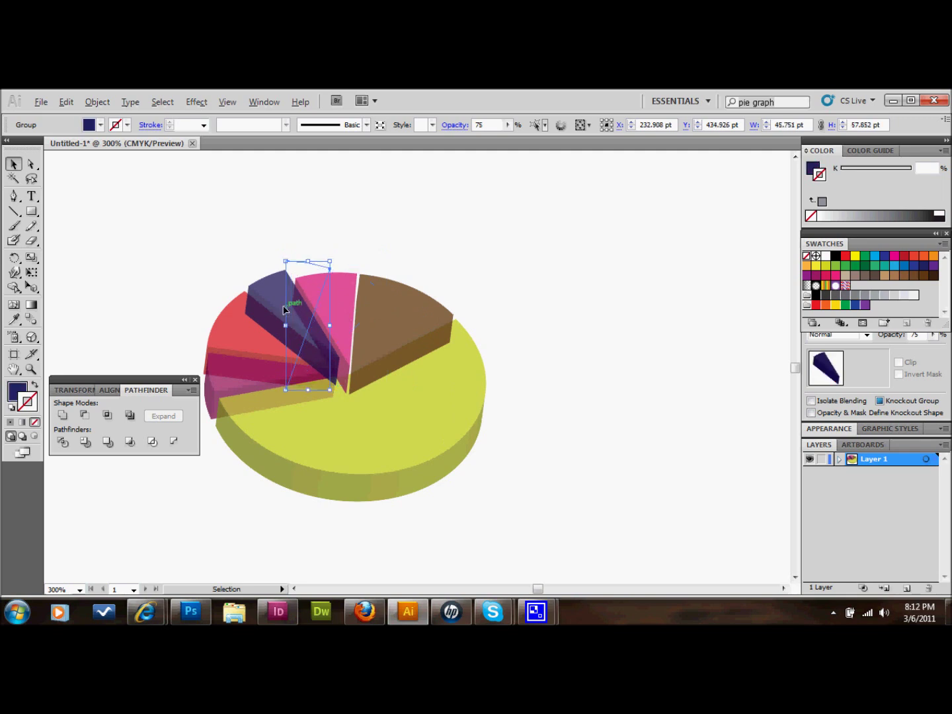
{"action": "key", "text": "Down"}
{"action": "key", "text": "Down"}
{"action": "key", "text": "Right"}
{"action": "key", "text": "Right"}
{"action": "key", "text": "Right"}
{"action": "key", "text": "Down"}
{"action": "key", "text": "Down"}
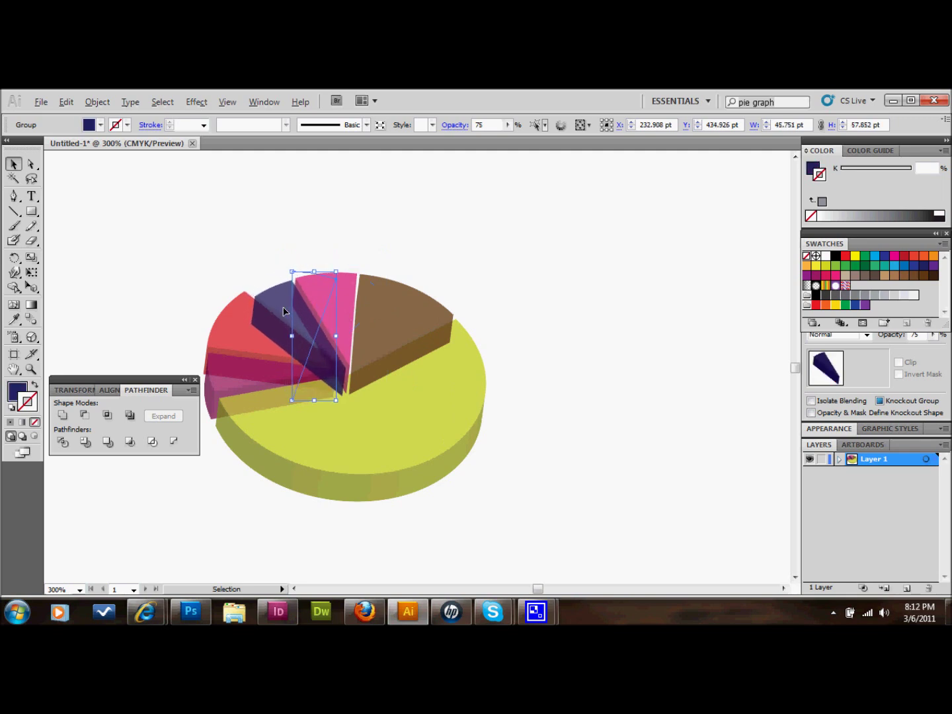
Step: Nudge the next wedge up, push the red slice right and down, then deselect
{"action": "left_click", "coordinate": [244, 320]}
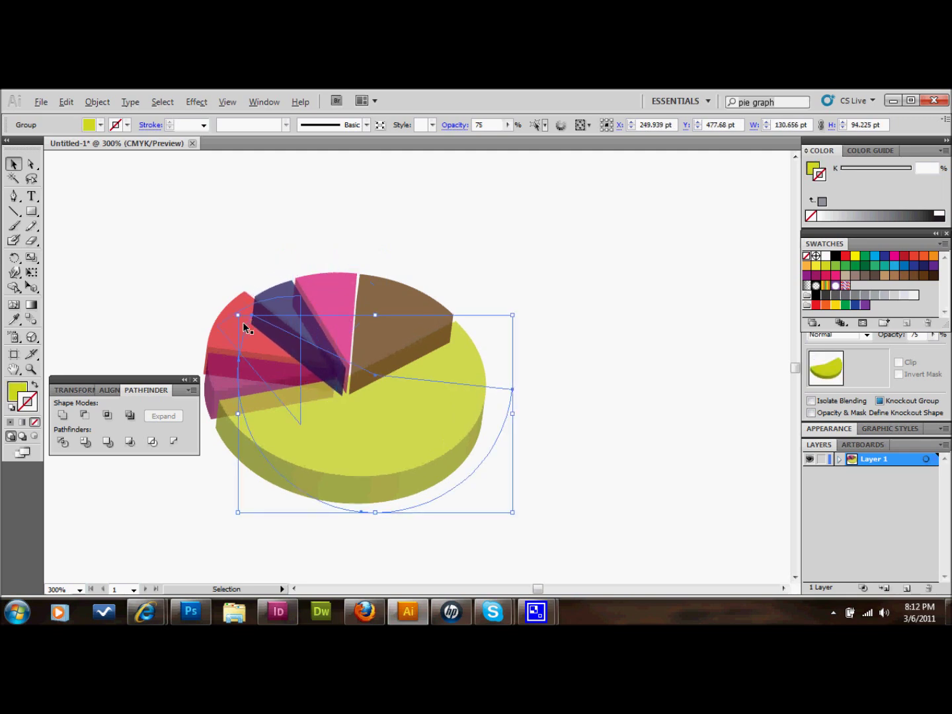
{"action": "key", "text": "Up"}
{"action": "left_click", "coordinate": [230, 321]}
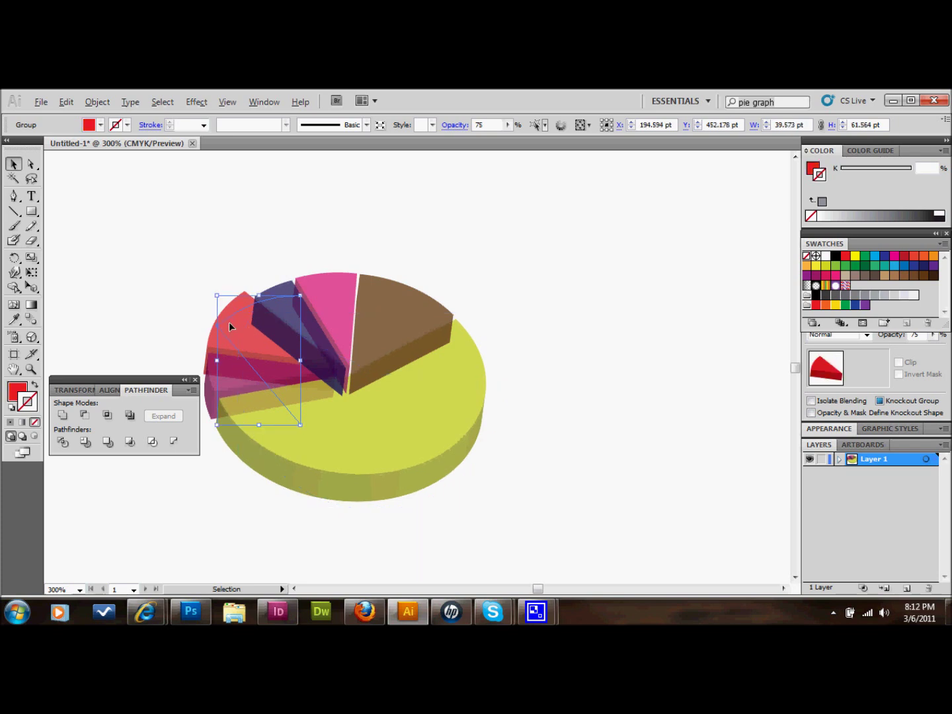
{"action": "key", "text": "Right"}
{"action": "key", "text": "Down"}
{"action": "key", "text": "Down"}
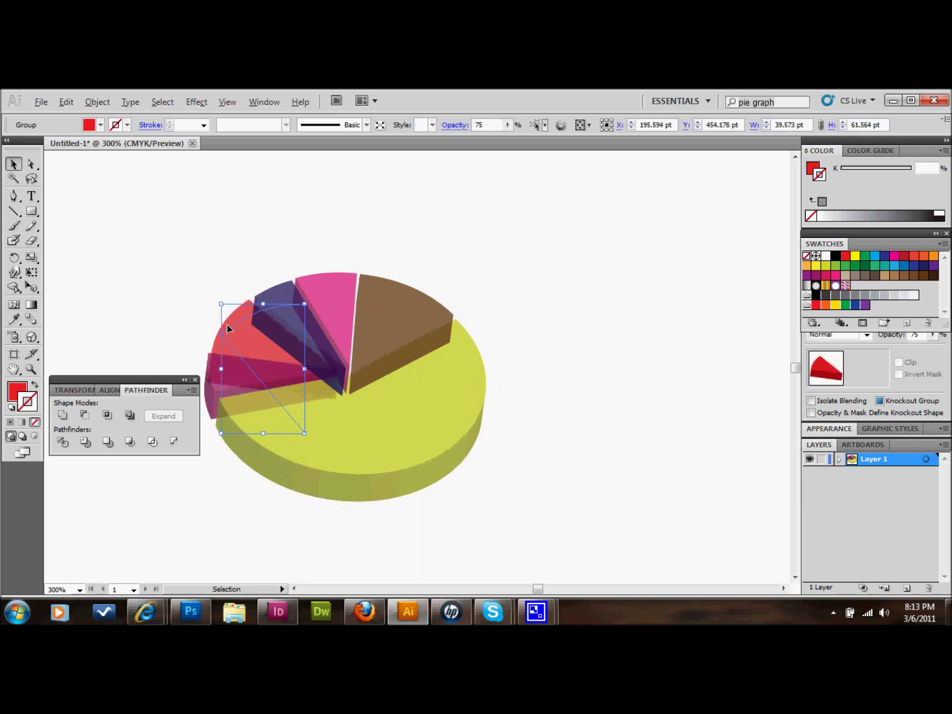
{"action": "left_click", "coordinate": [219, 378]}
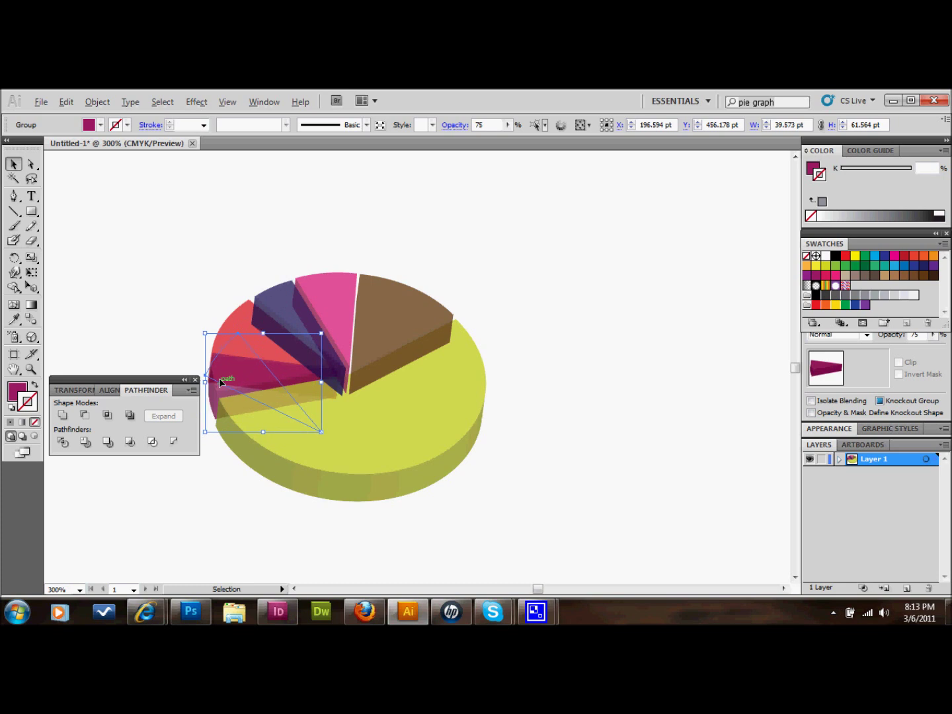
{"action": "left_click", "coordinate": [473, 318]}
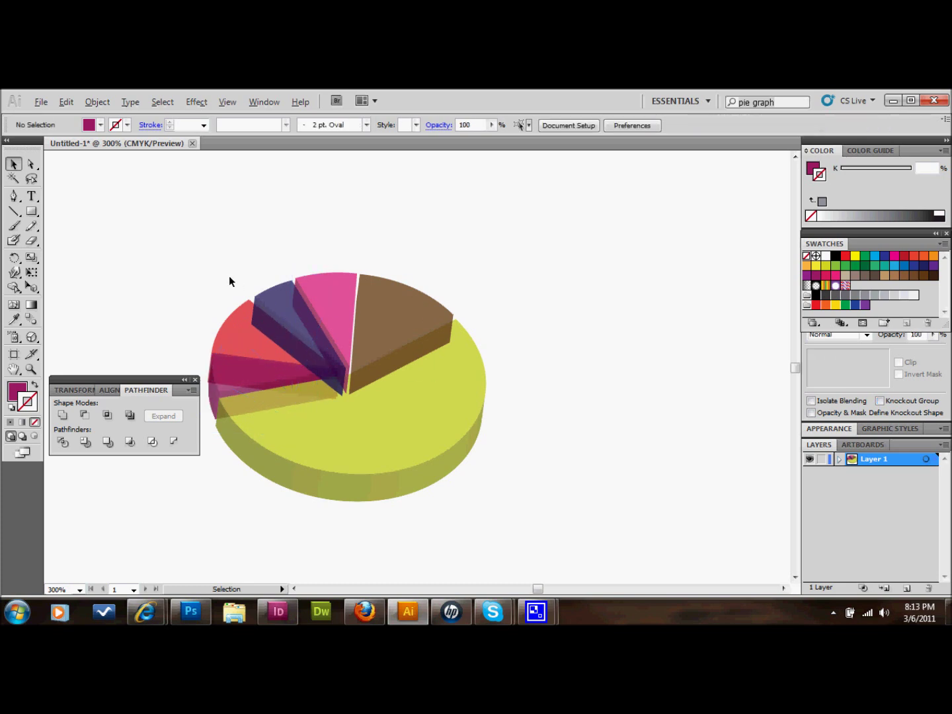
Step: Add a Drop Shadow to the whole pie: X offset 0 pt, Y 7 pt, 25% opacity, 5 pt blur
{"action": "left_click_drag", "start_coordinate": [227, 258], "coordinate": [497, 473]}
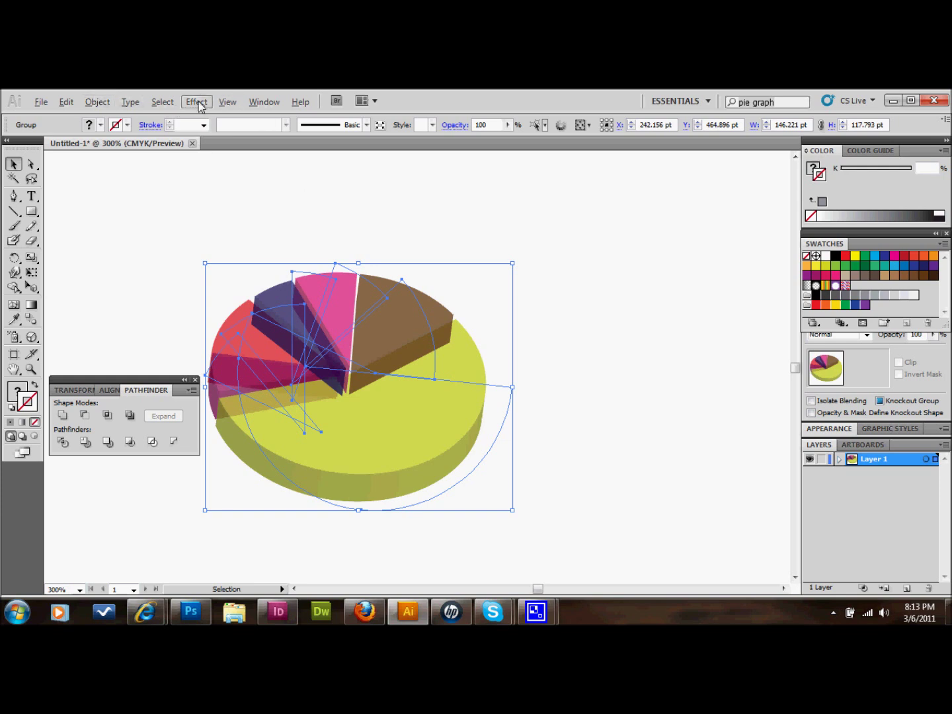
{"action": "left_click", "coordinate": [196, 102]}
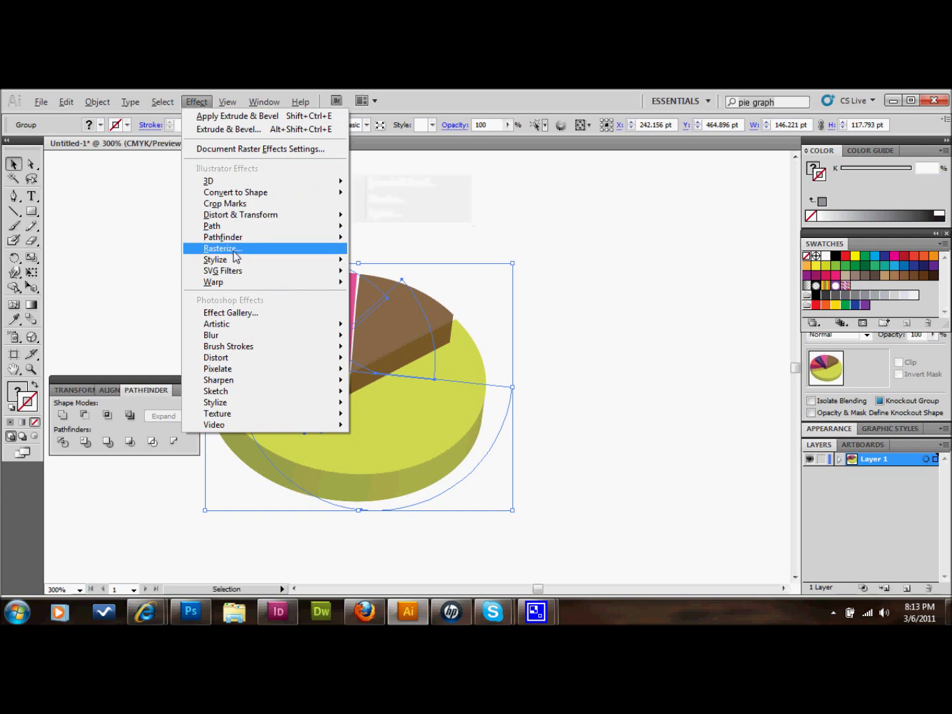
{"action": "mouse_move", "coordinate": [265, 259]}
{"action": "left_click", "coordinate": [378, 262]}
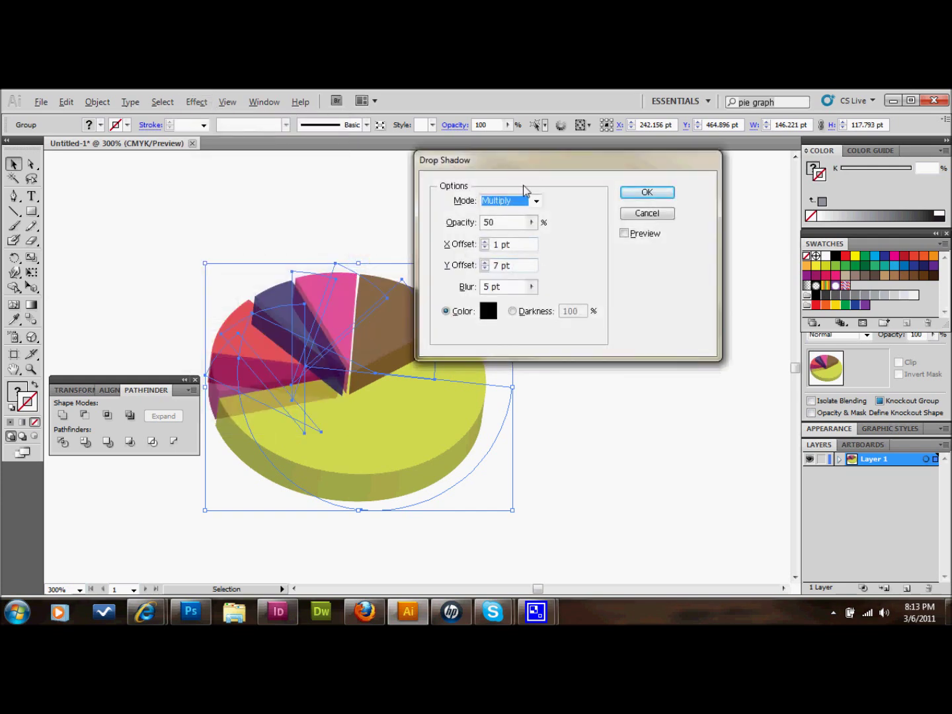
{"action": "left_click", "coordinate": [623, 235]}
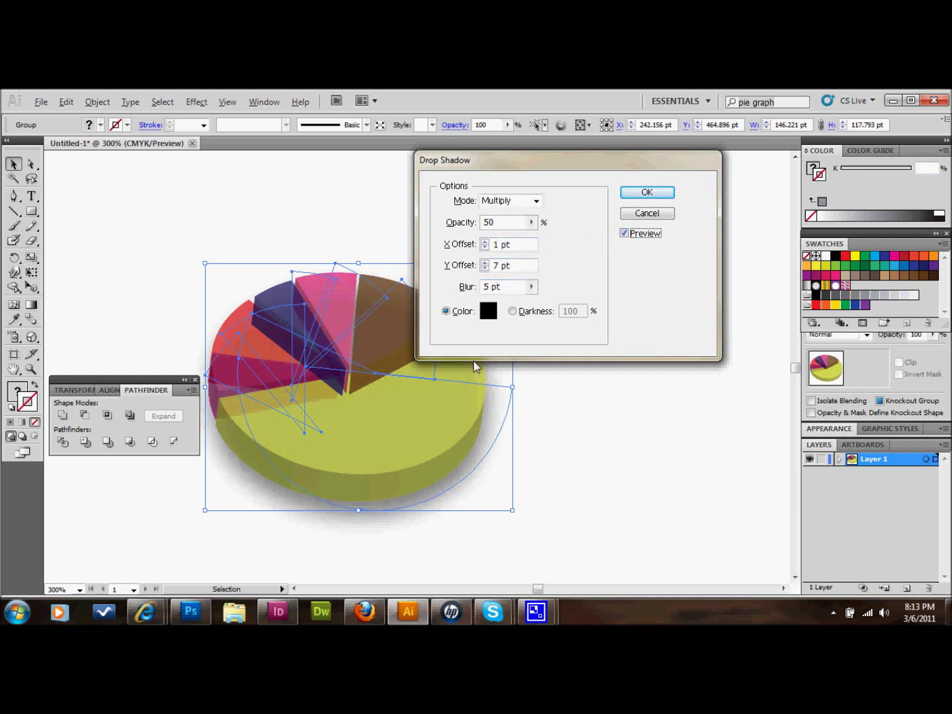
{"action": "left_click", "coordinate": [485, 248]}
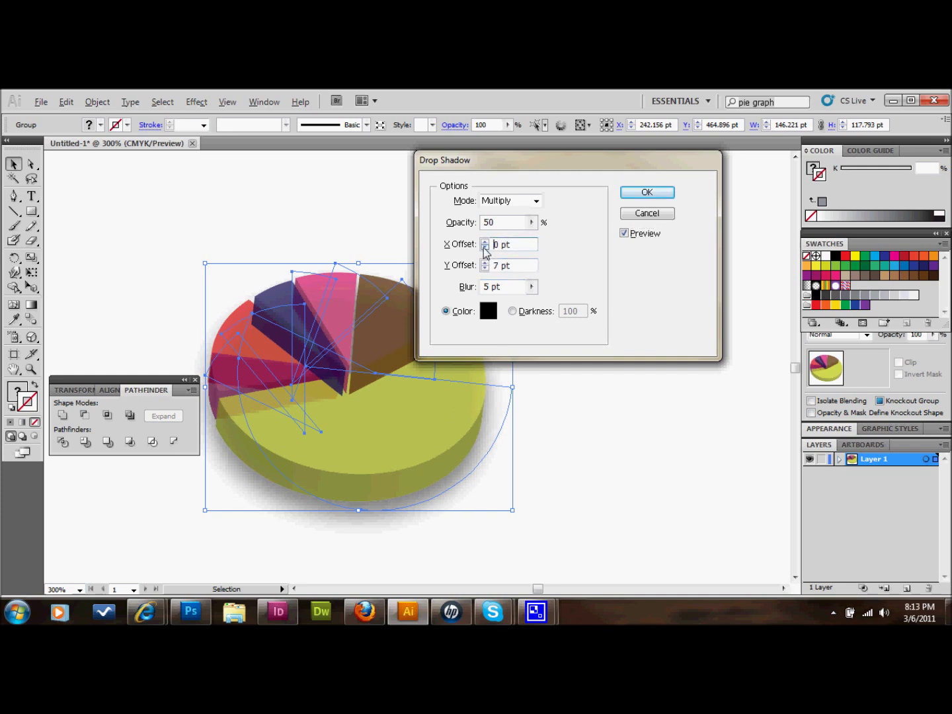
{"action": "left_click_drag", "start_coordinate": [495, 222], "coordinate": [469, 223]}
{"action": "type", "text": "2"}
{"action": "key", "text": "Return"}
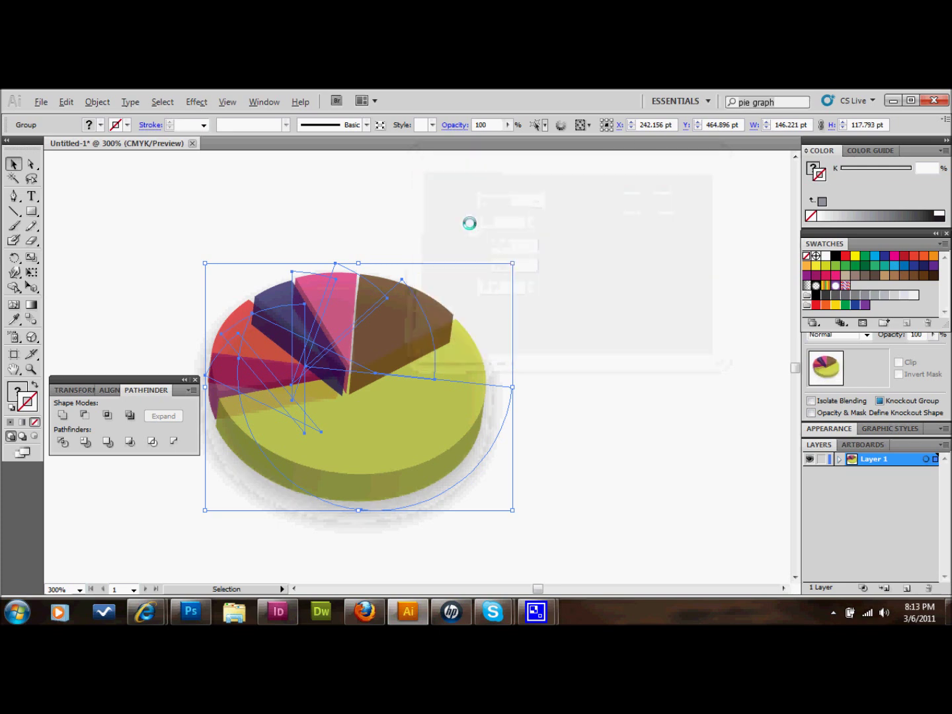
Step: Move the pie chart up and to the right
{"action": "left_click", "coordinate": [592, 271]}
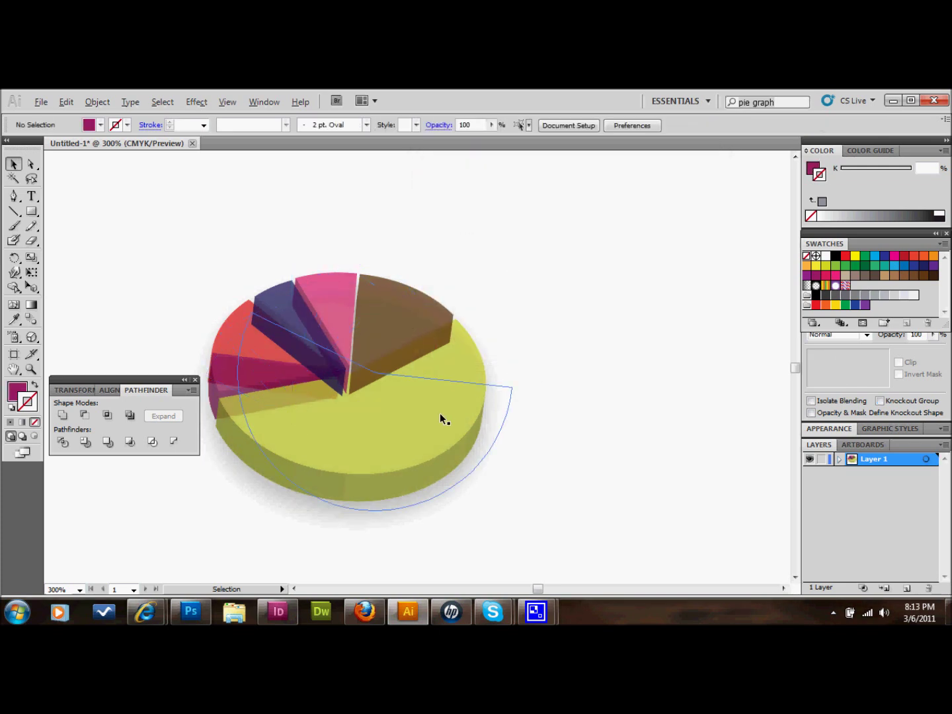
{"action": "left_click_drag", "start_coordinate": [411, 431], "coordinate": [586, 374]}
{"action": "left_click", "coordinate": [616, 355]}
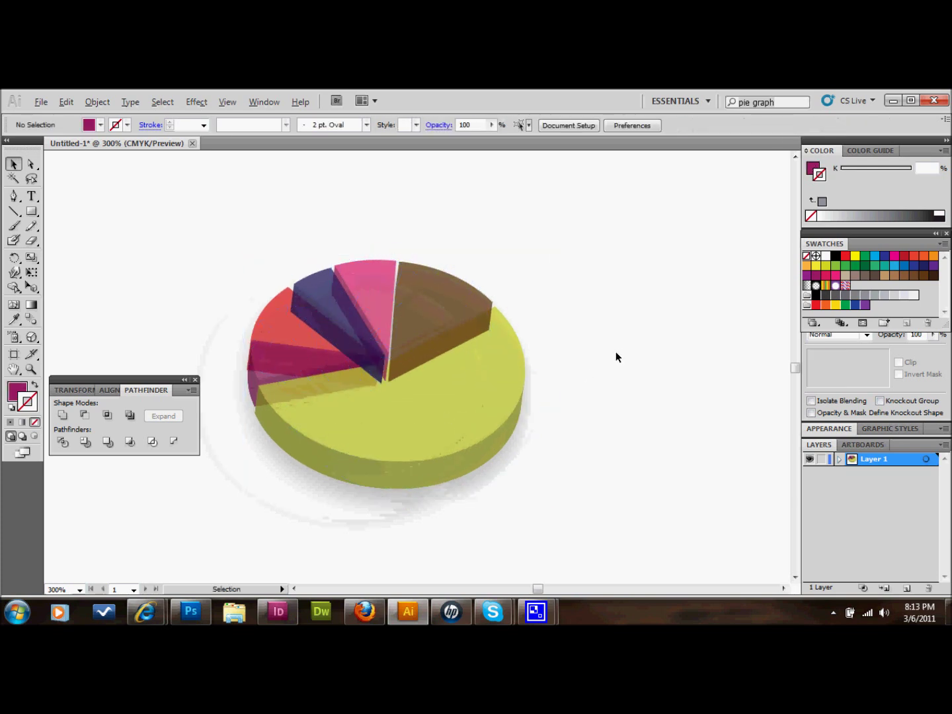
Step: Type a '69%' text label and place it on the yellow slice
{"action": "left_click", "coordinate": [32, 196]}
{"action": "left_click", "coordinate": [193, 314]}
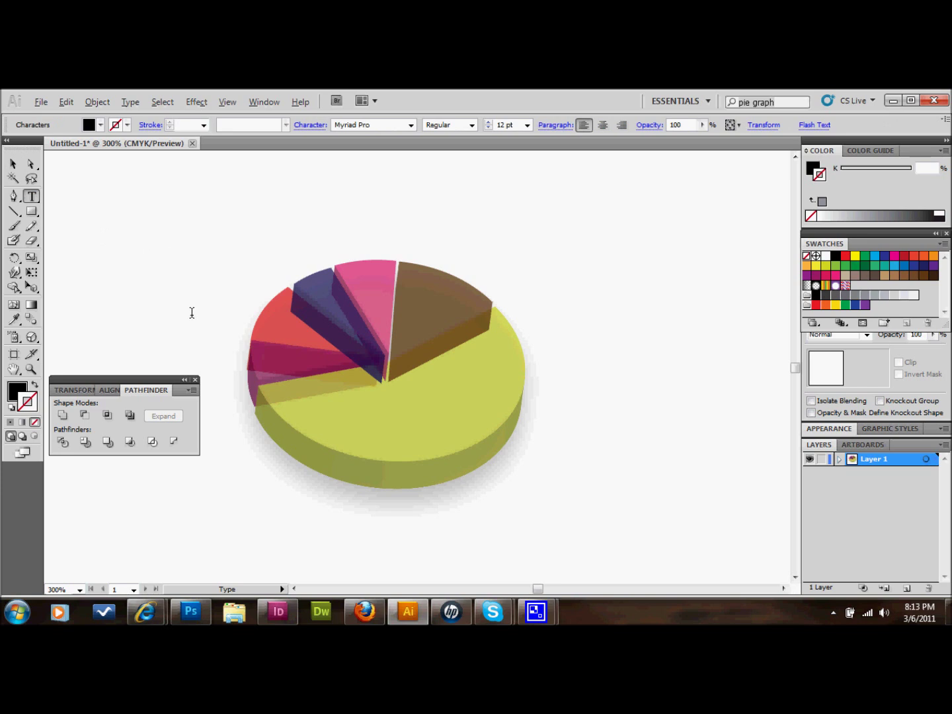
{"action": "type", "text": "69"}
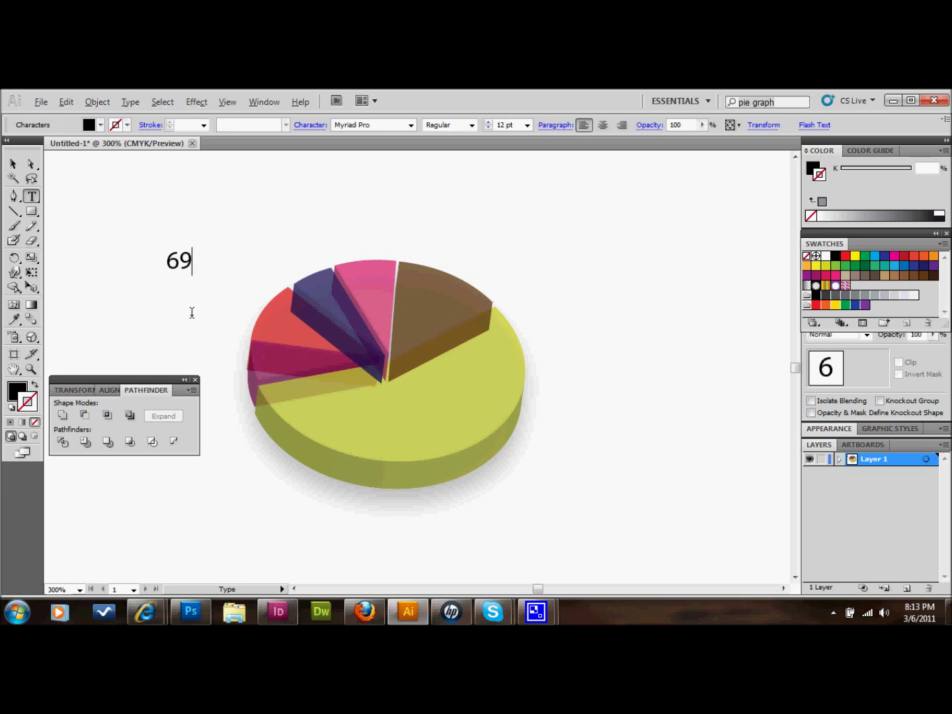
{"action": "type", "text": "%"}
{"action": "left_click", "coordinate": [13, 164]}
{"action": "left_click_drag", "start_coordinate": [186, 267], "coordinate": [419, 418]}
{"action": "left_click", "coordinate": [705, 375]}
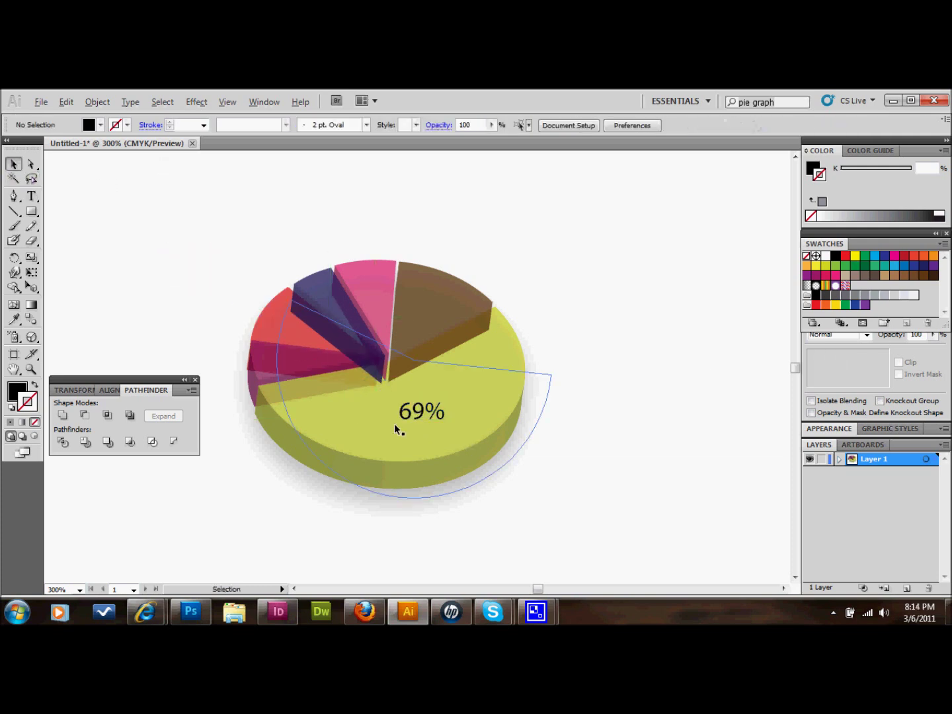